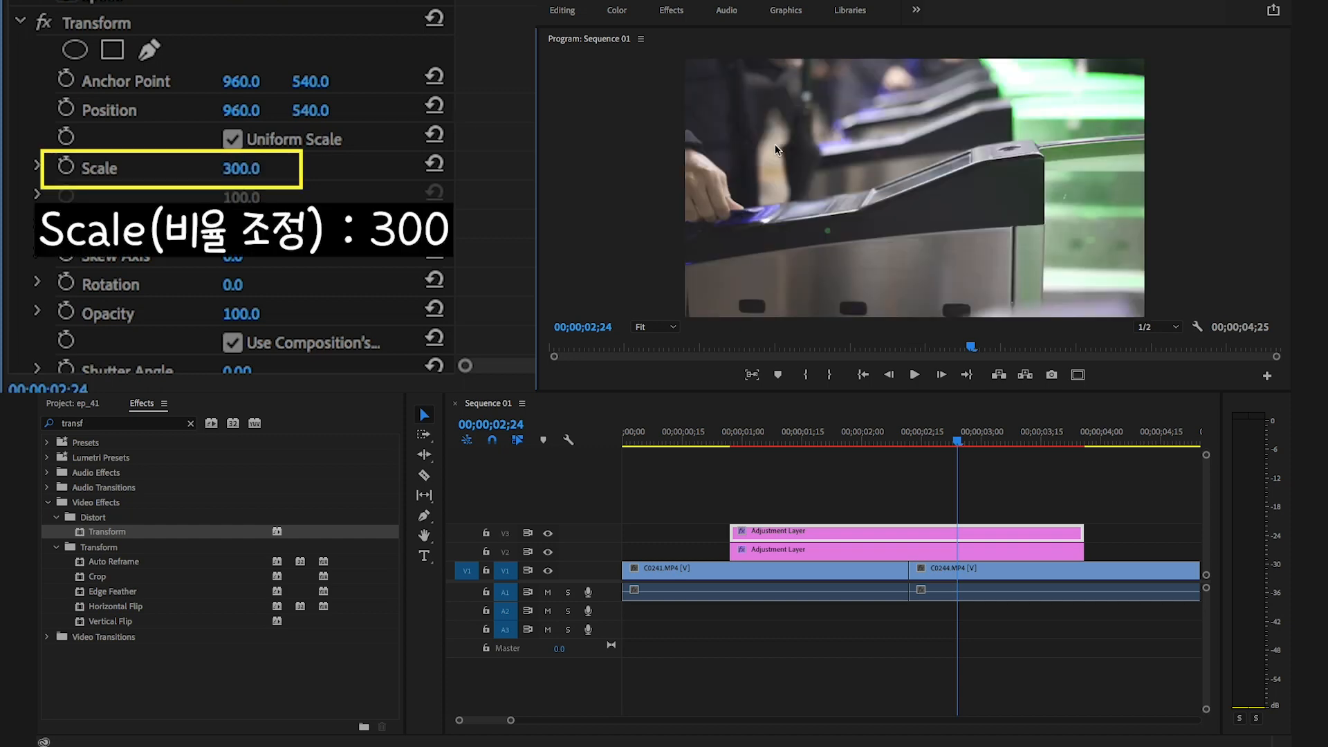
Start a Rotation keyframe of 0 on the top adjustment layer's Transform effect at 00;00;02;05, seven frames before the clip cut.
{"action": "left_click_drag", "start_coordinate": [1066, 441], "coordinate": [986, 456]}
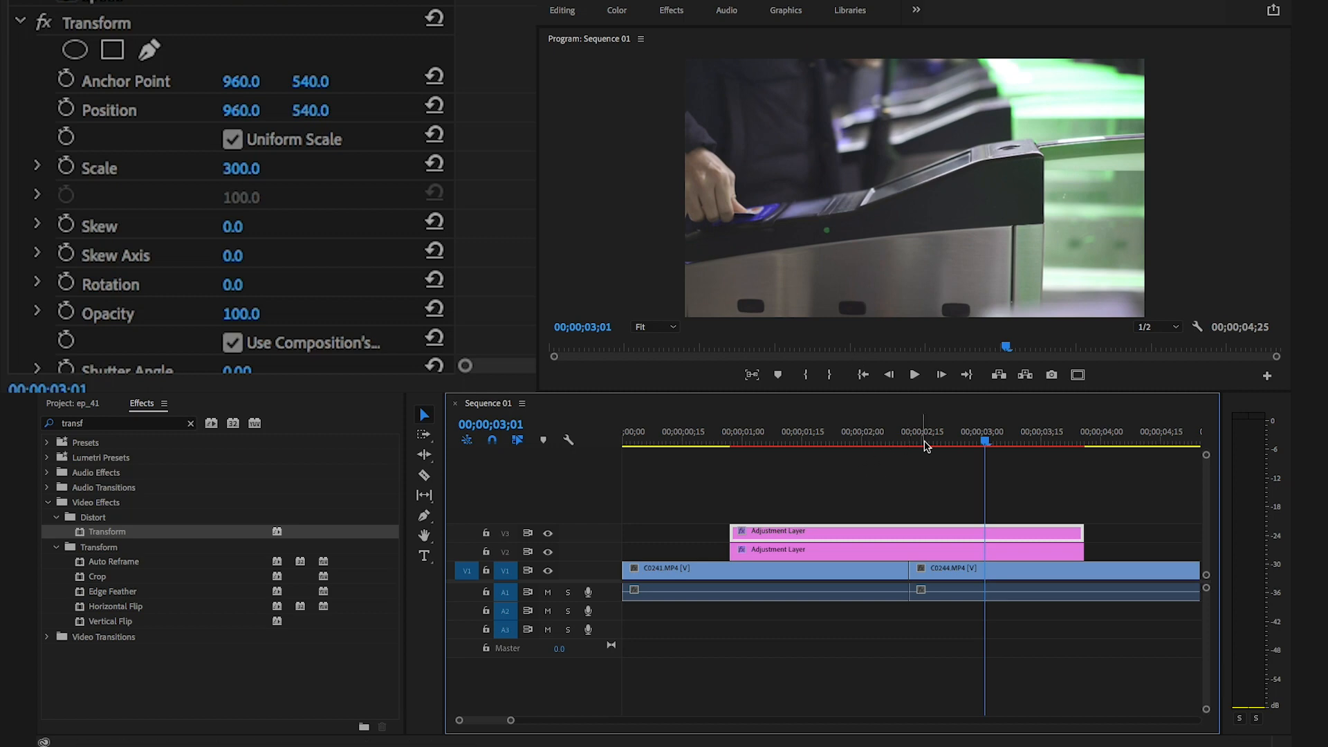
{"action": "left_click_drag", "start_coordinate": [920, 443], "coordinate": [910, 443]}
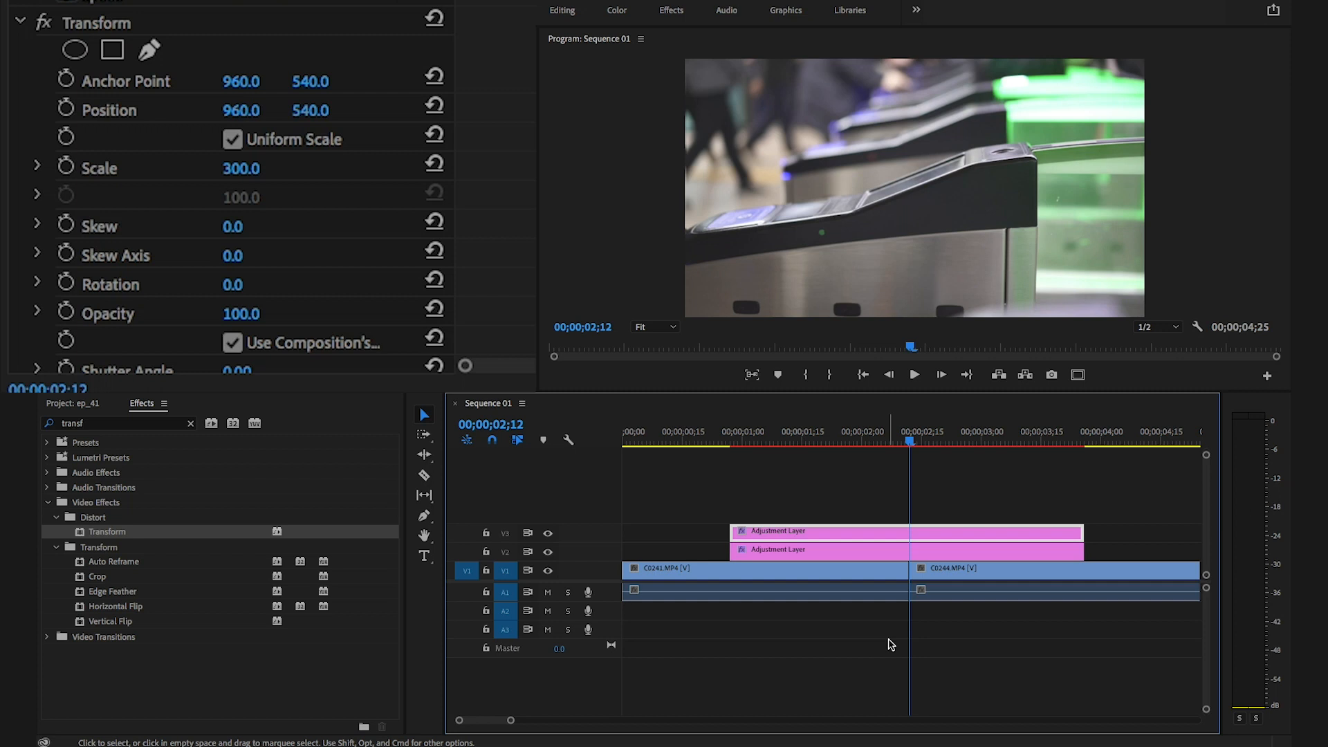
{"action": "key", "text": "Left"}
{"action": "key", "text": "Left"}
{"action": "key", "text": "Left"}
{"action": "key", "text": "Left"}
{"action": "key", "text": "Left"}
{"action": "key", "text": "Left"}
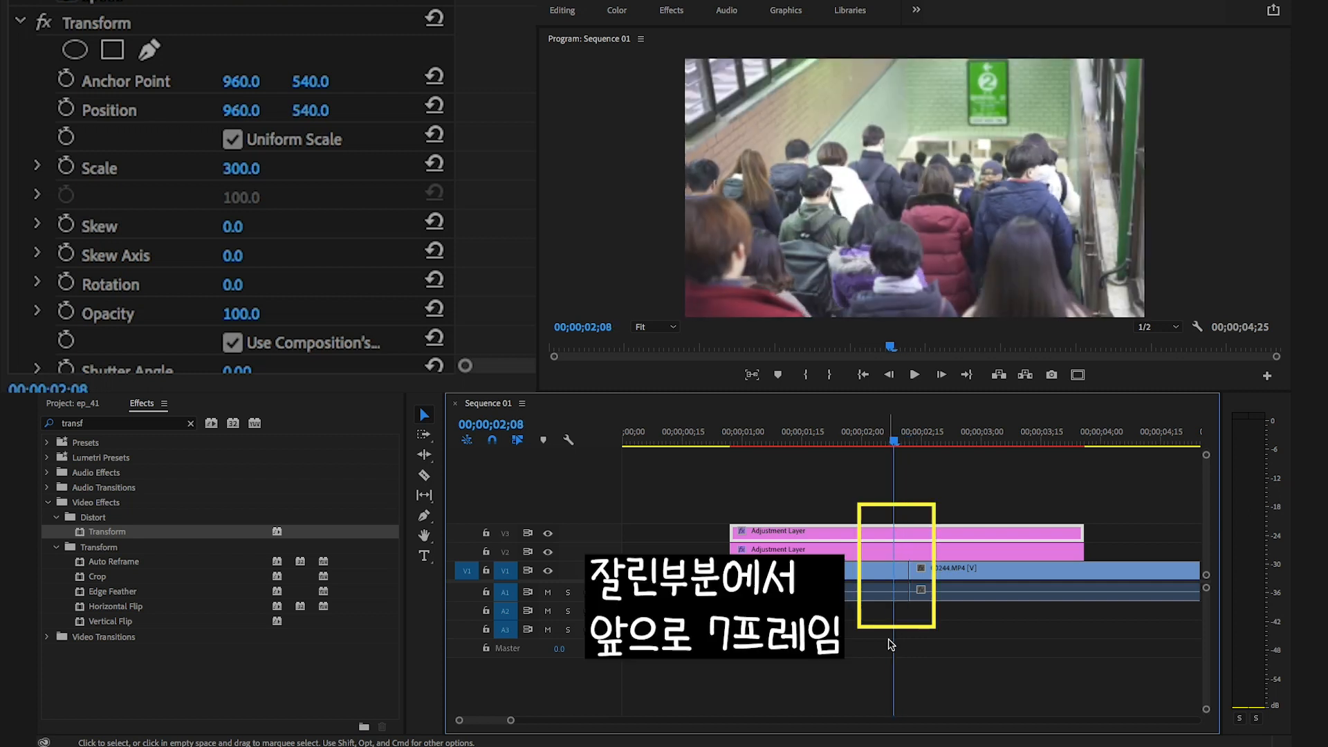
{"action": "key", "text": "Left"}
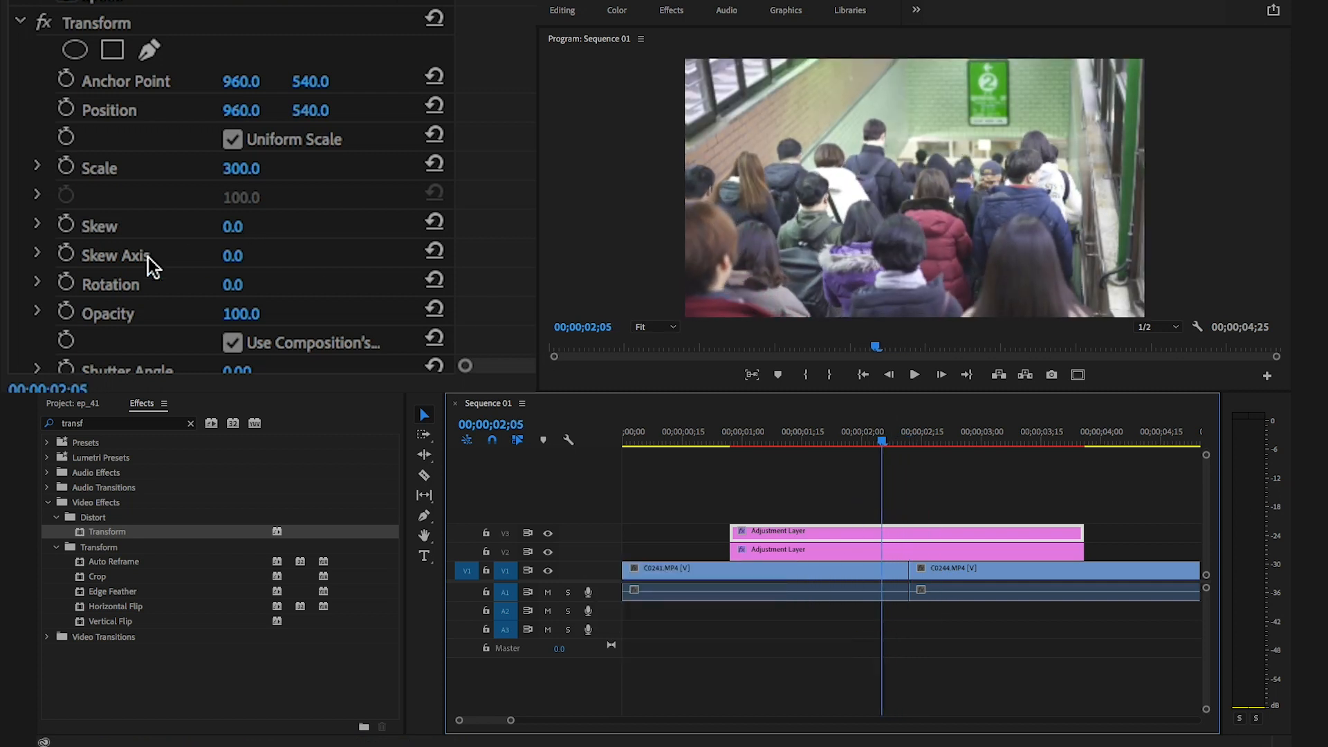
{"action": "left_click", "coordinate": [66, 285]}
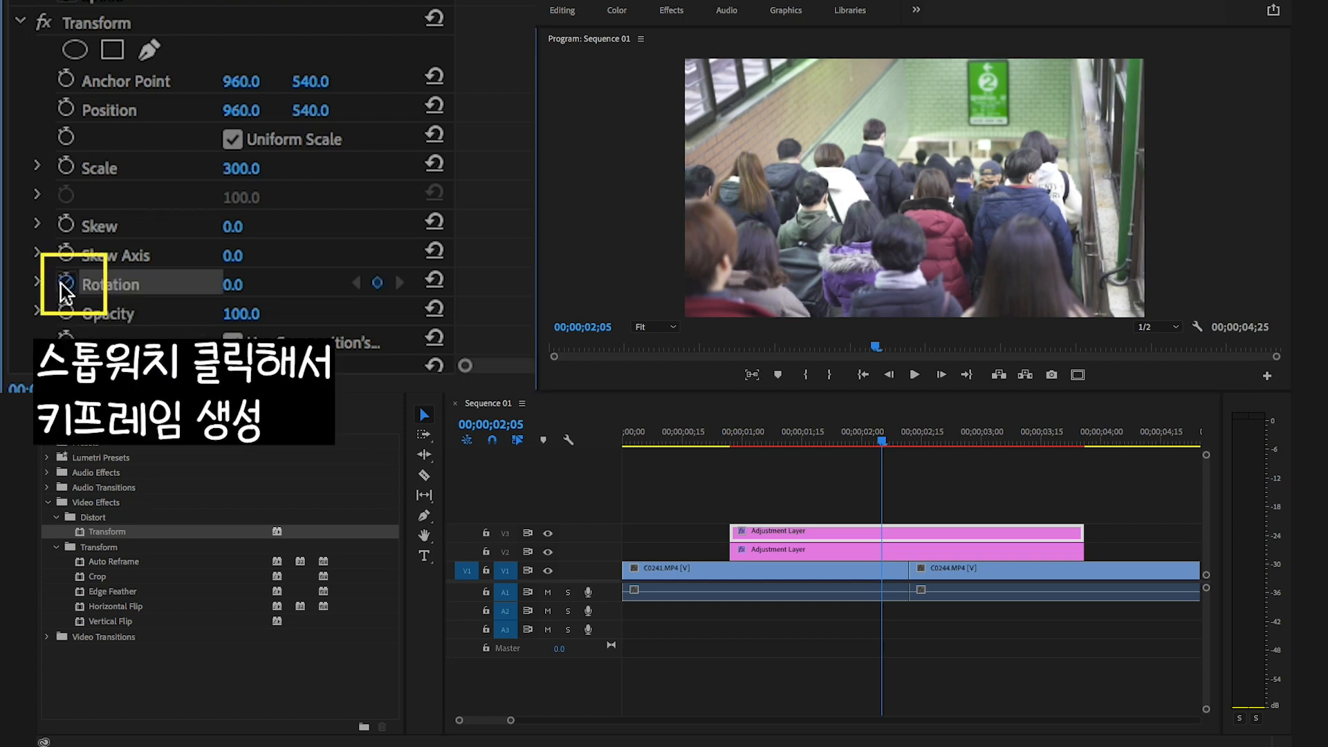
Set the Transform effect's Rotation to 360 at 00;00;02;19, seven frames after the clip cut.
{"action": "left_click", "coordinate": [915, 441]}
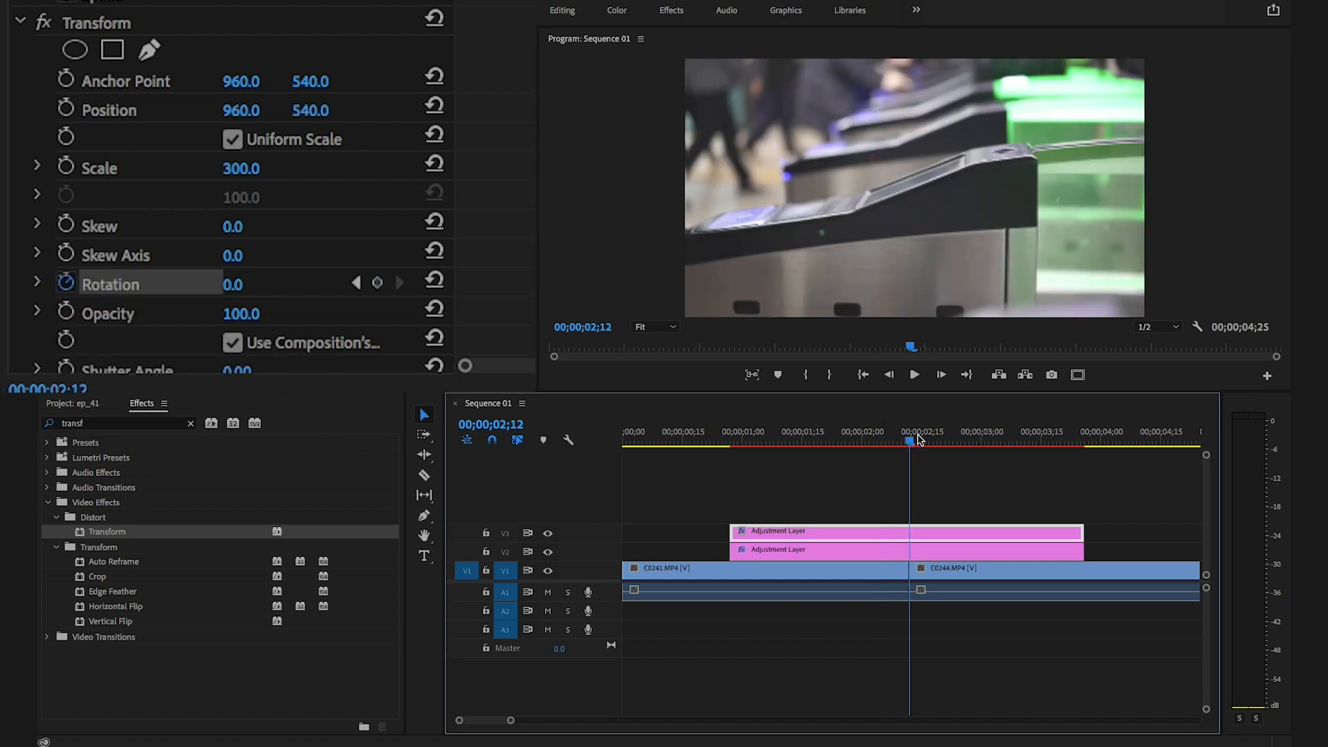
{"action": "key", "text": "Right"}
{"action": "key", "text": "Right"}
{"action": "key", "text": "Right"}
{"action": "key", "text": "Right"}
{"action": "key", "text": "Right"}
{"action": "key", "text": "Right"}
{"action": "key", "text": "Right"}
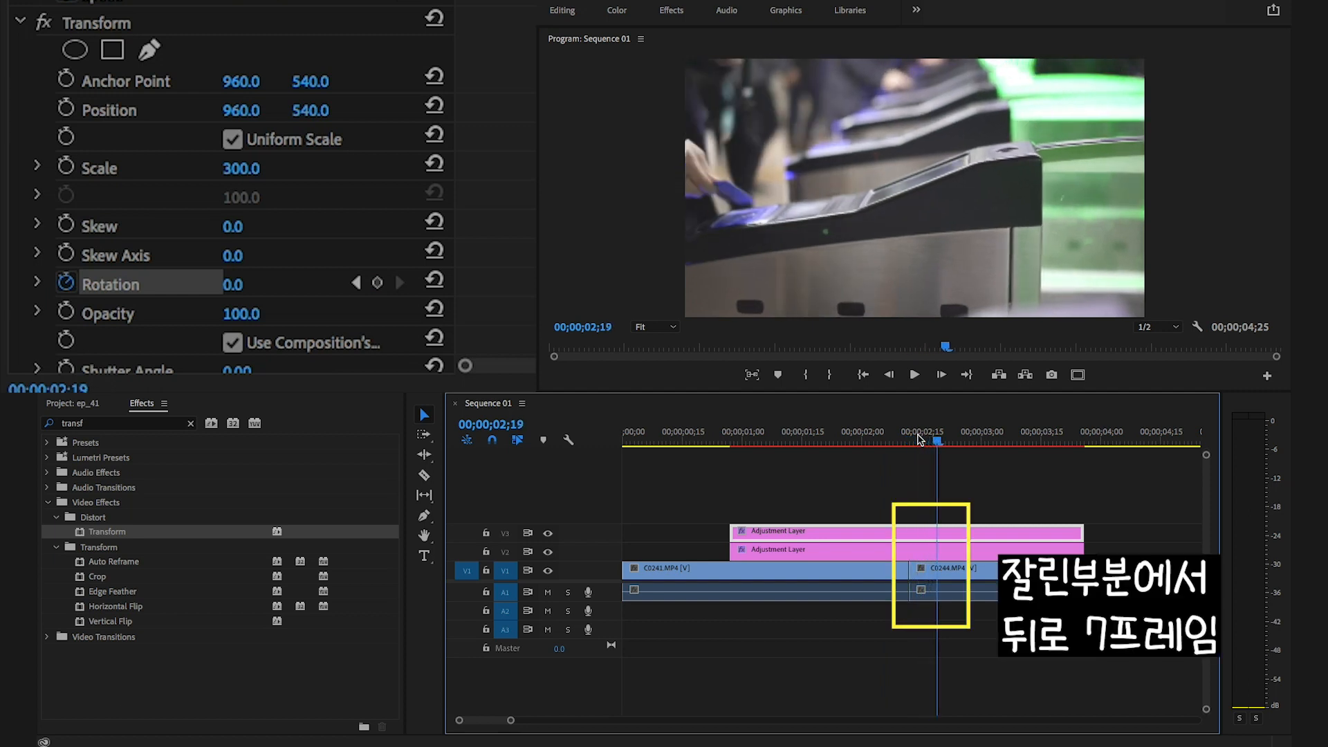
{"action": "left_click", "coordinate": [252, 283]}
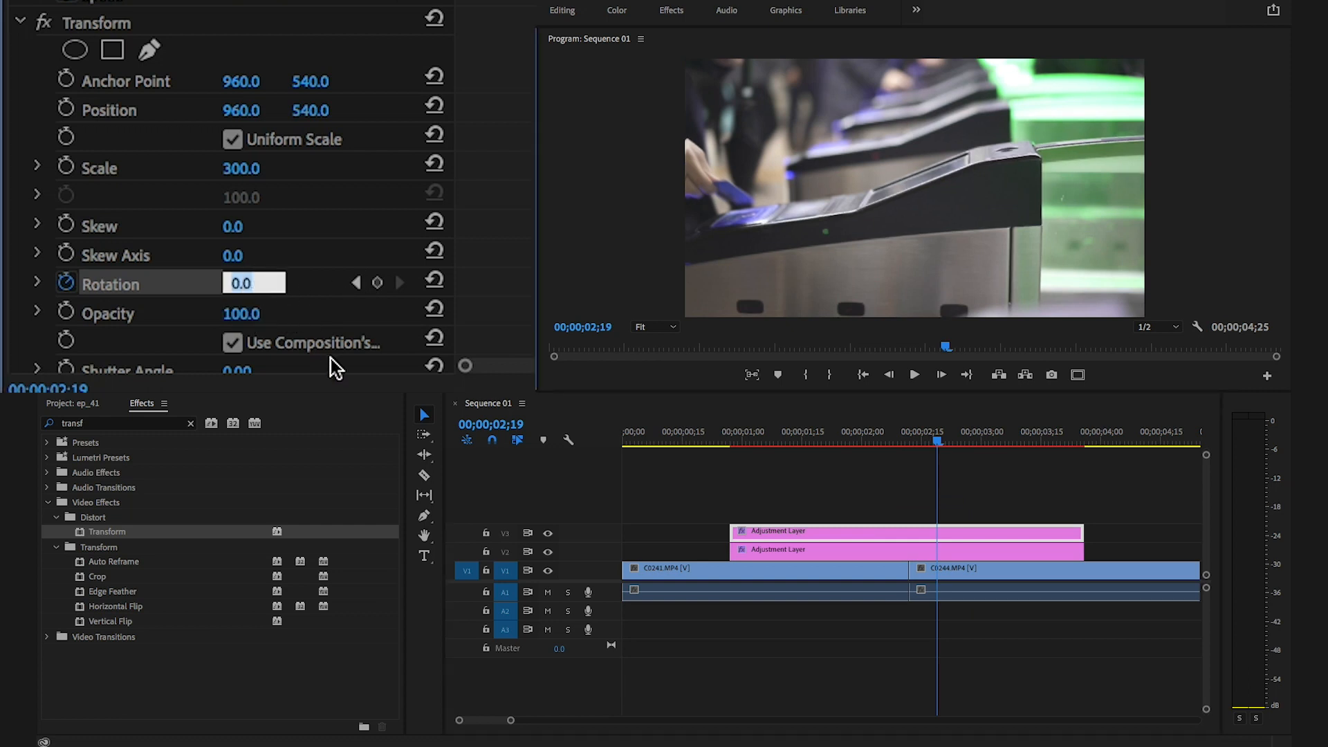
{"action": "type", "text": "360"}
{"action": "key", "text": "Return"}
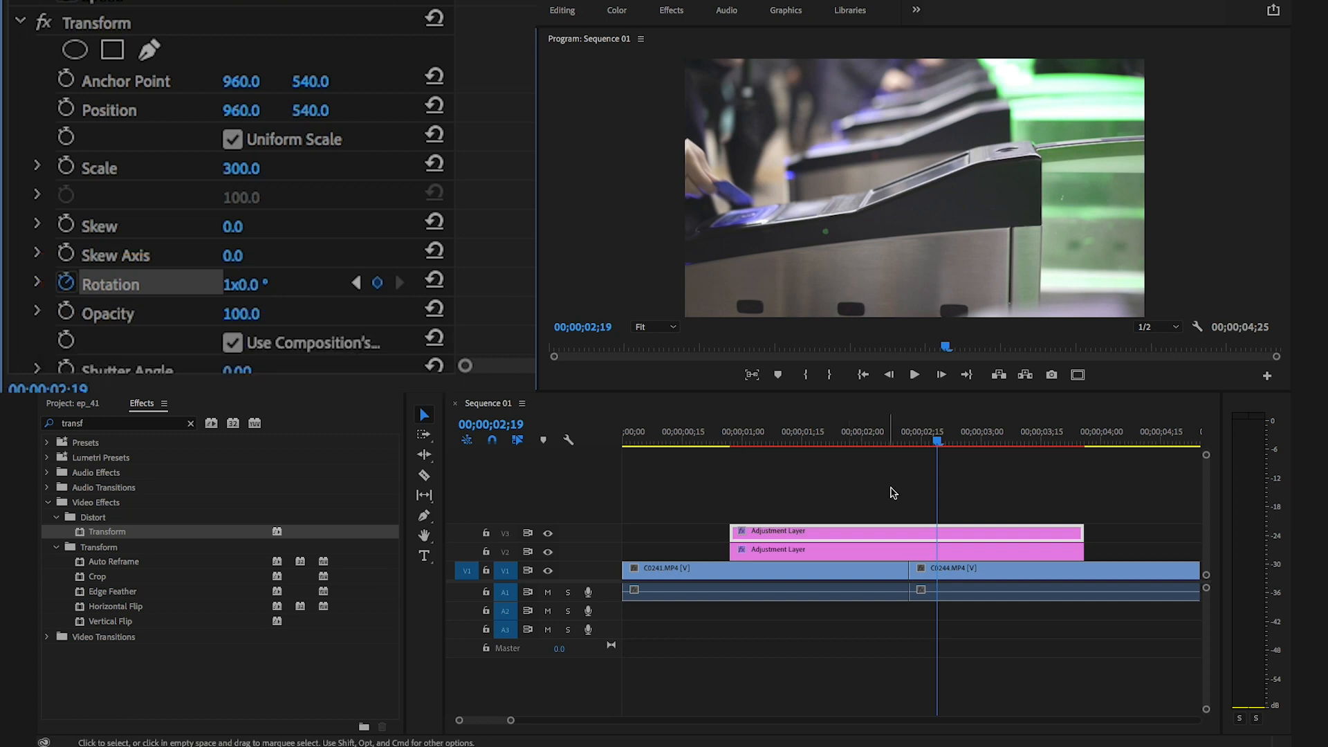
Preview the rotation transition across the cut between the two clips.
{"action": "left_click_drag", "start_coordinate": [887, 437], "coordinate": [946, 446]}
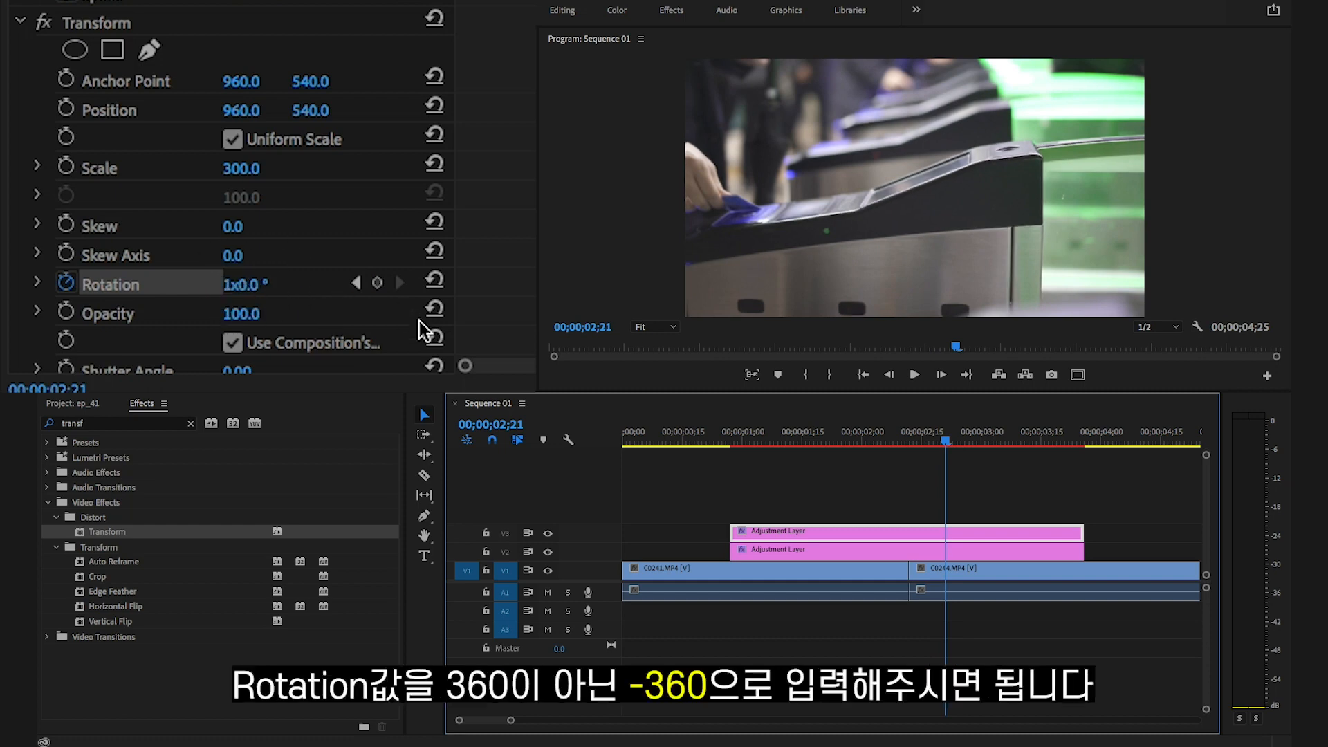
{"action": "left_click", "coordinate": [860, 444]}
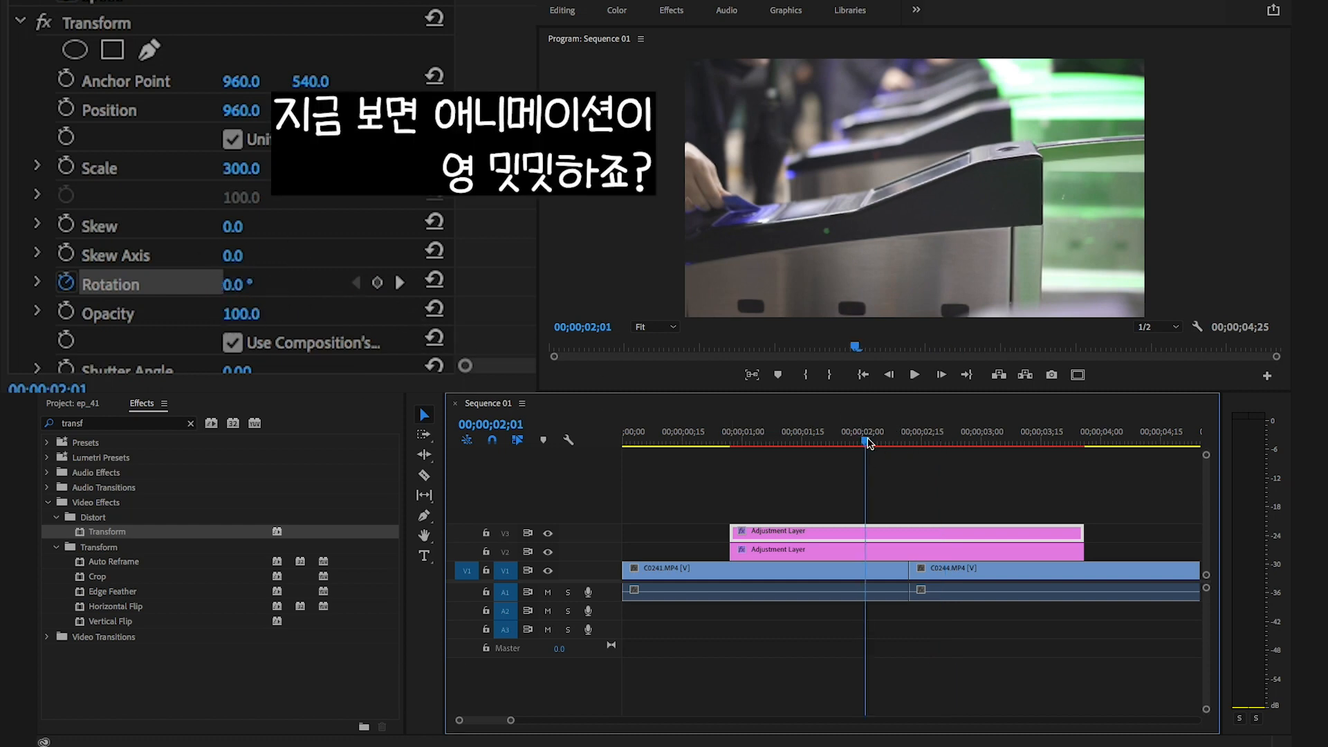
{"action": "key", "text": "space"}
{"action": "key", "text": "space"}
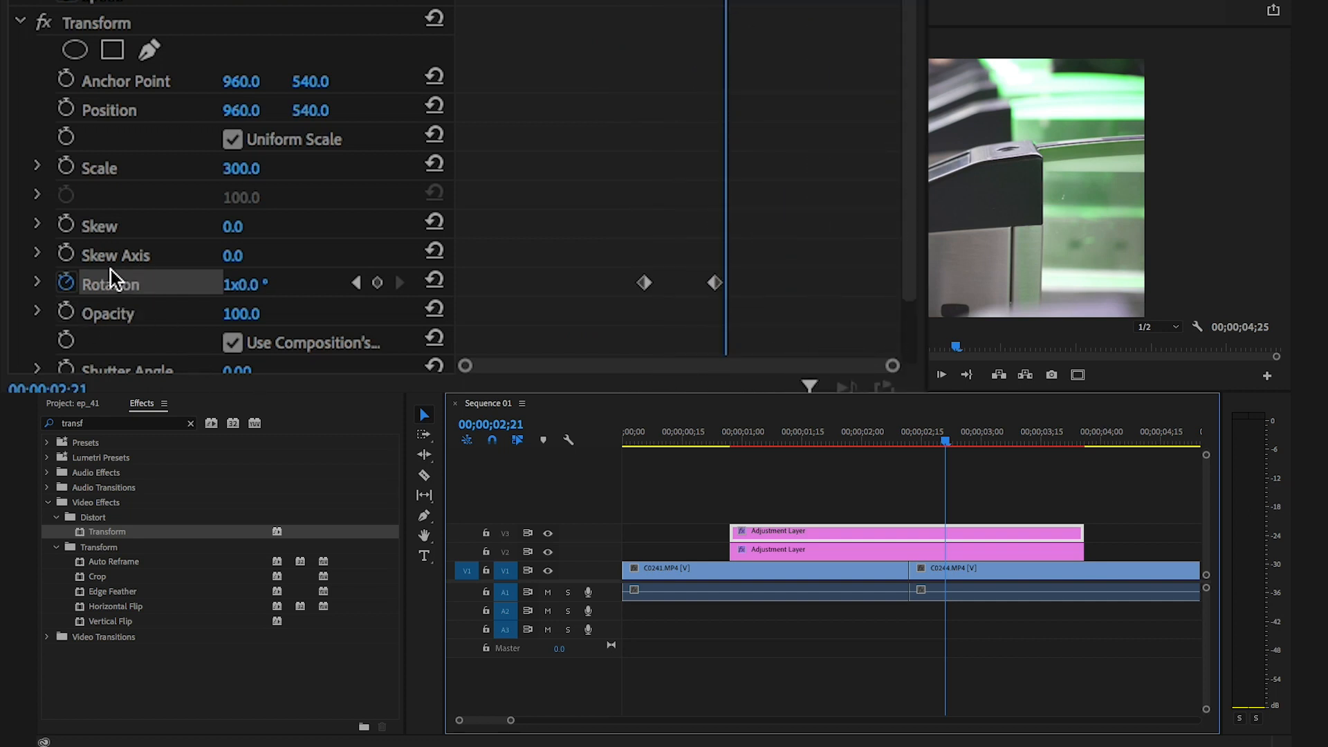
Expand the Rotation graph and extend the first keyframe's velocity handle towards the cut, level with the flat line before it.
{"action": "left_click", "coordinate": [37, 284]}
{"action": "scroll", "coordinate": [177, 282], "scroll_direction": "down", "scroll_amount": 2}
{"action": "scroll", "coordinate": [171, 286], "scroll_direction": "down", "scroll_amount": 1}
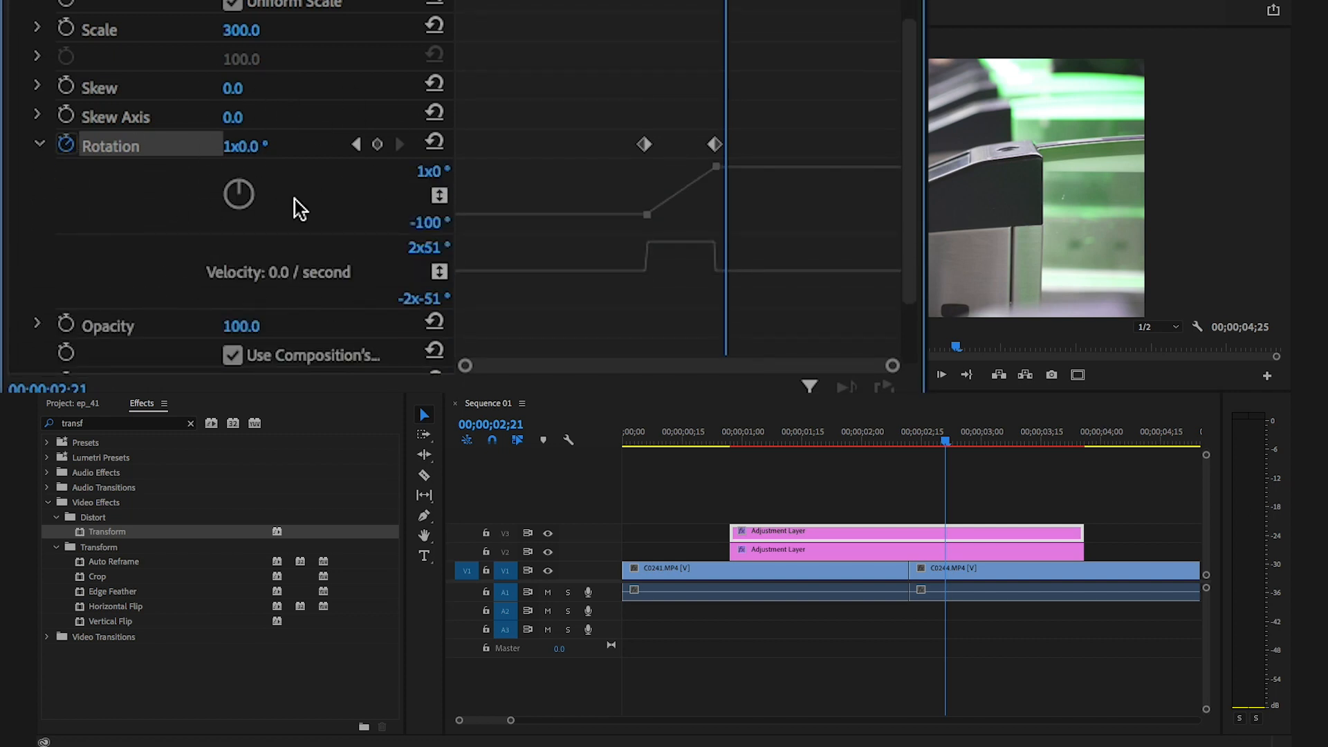
{"action": "left_click", "coordinate": [909, 433]}
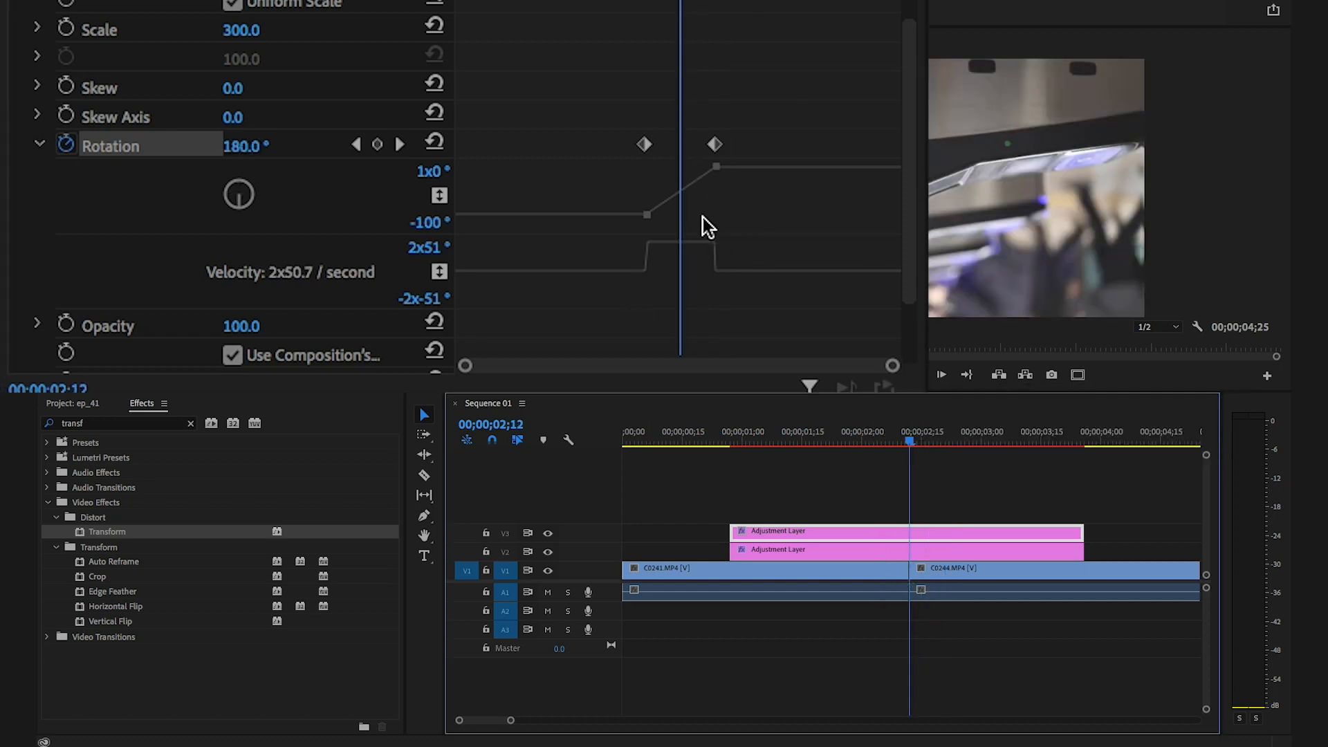
{"action": "key", "text": "="}
{"action": "left_click", "coordinate": [681, 1]}
{"action": "key", "text": "="}
{"action": "key", "text": "="}
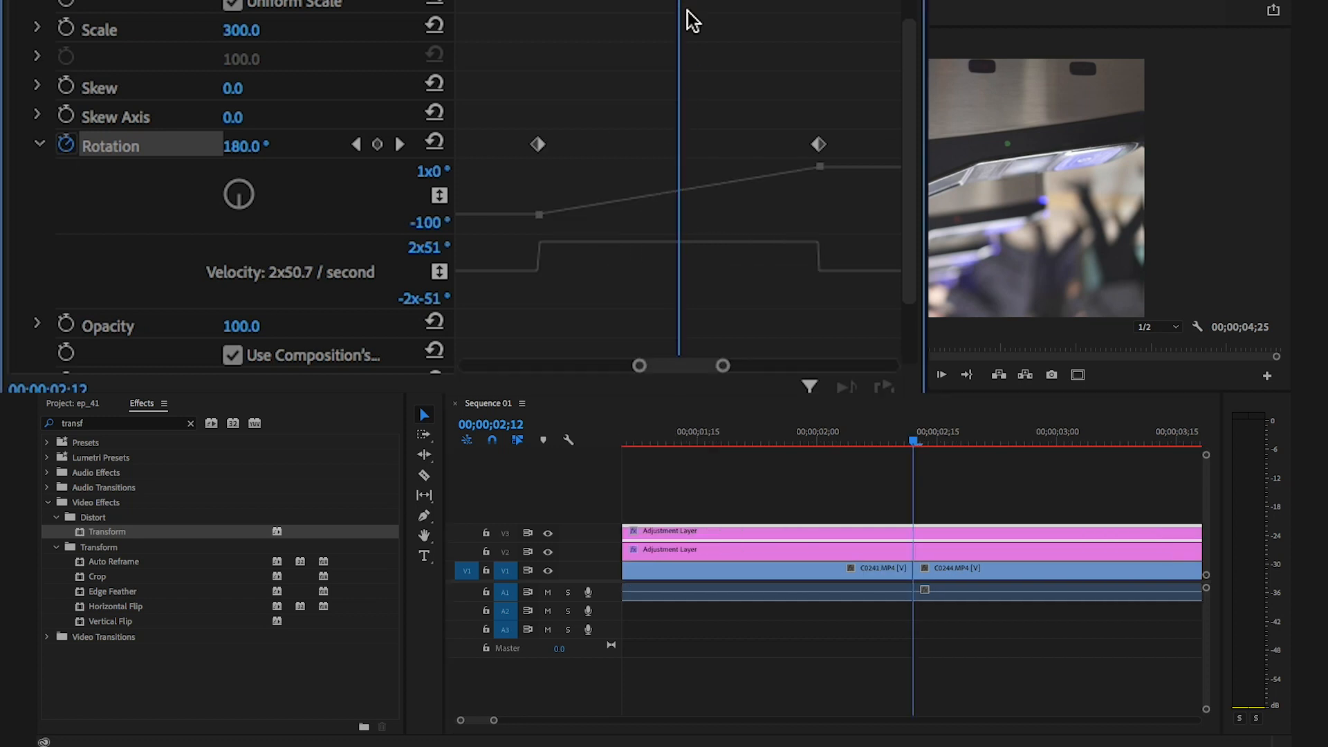
{"action": "left_click", "coordinate": [538, 145]}
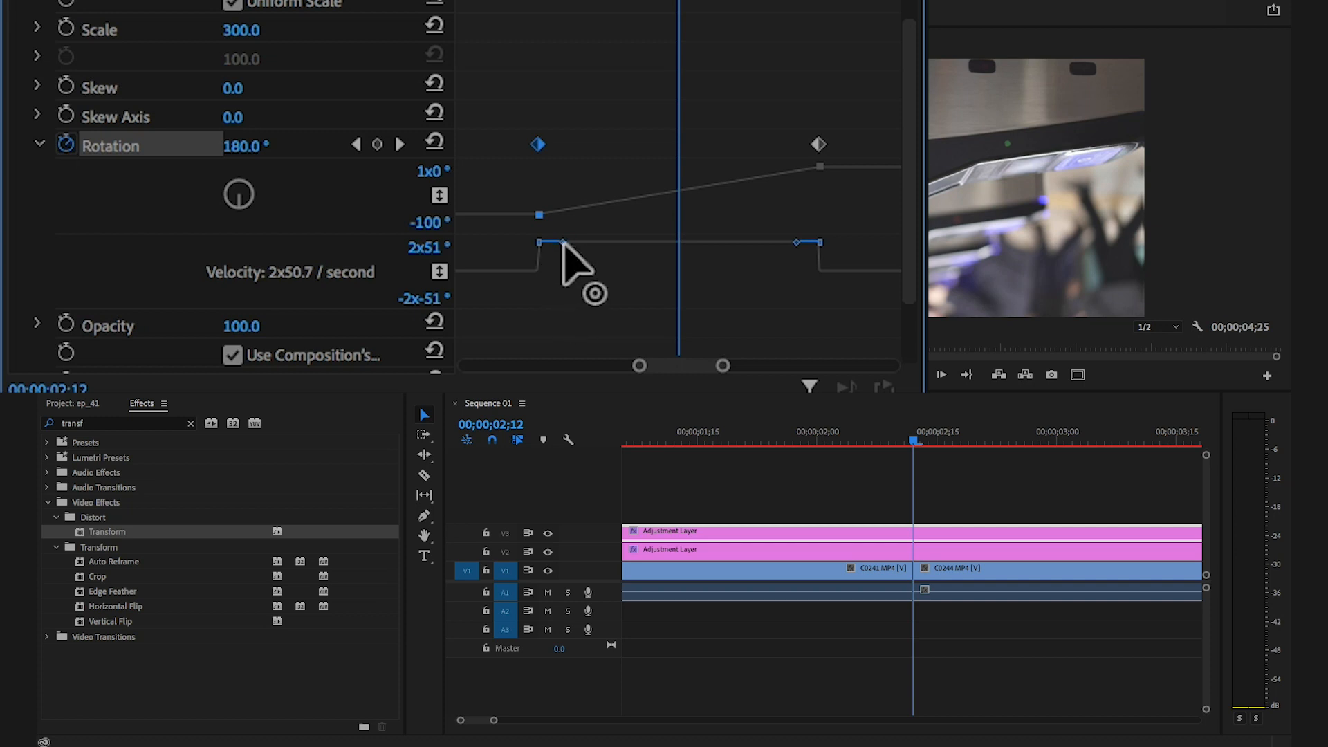
{"action": "left_click_drag", "start_coordinate": [562, 243], "coordinate": [652, 272]}
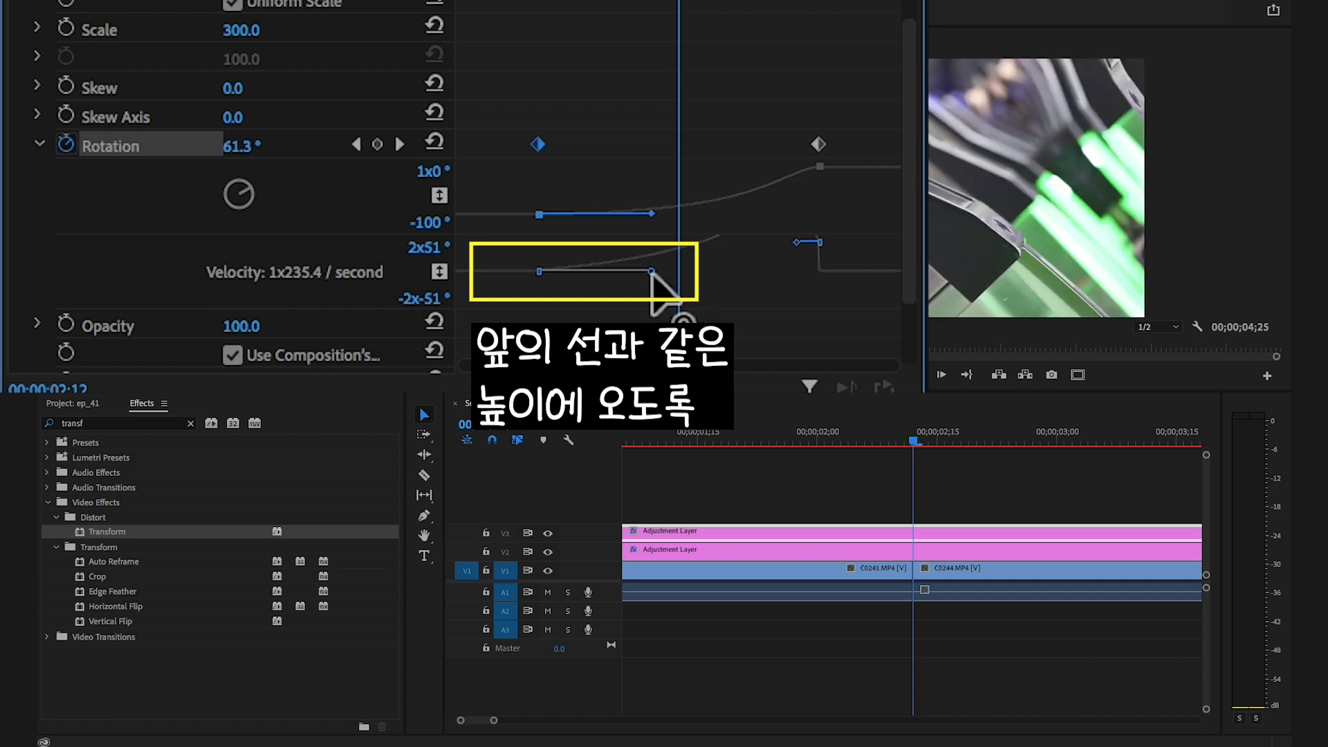
Extend the second Rotation keyframe's velocity handle back towards the cut, level with the flat line after it.
{"action": "left_click", "coordinate": [819, 146]}
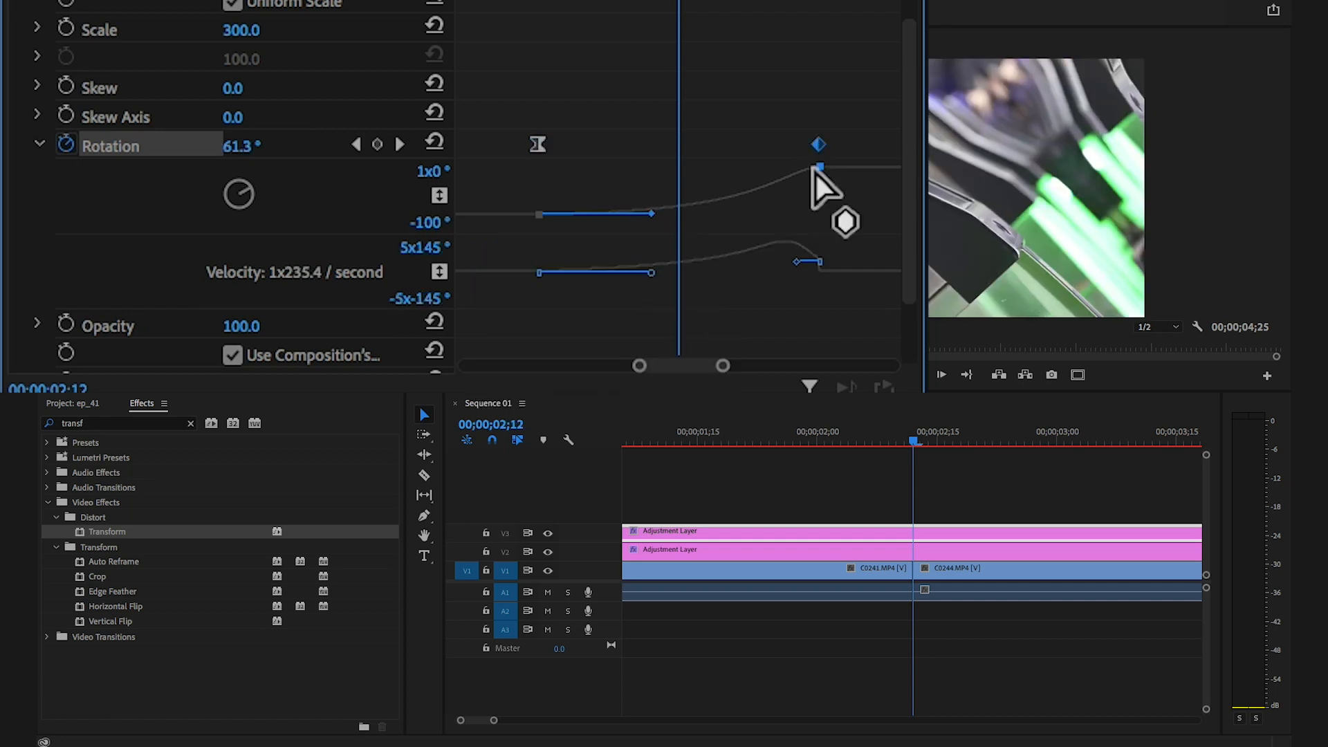
{"action": "left_click_drag", "start_coordinate": [795, 262], "coordinate": [707, 274]}
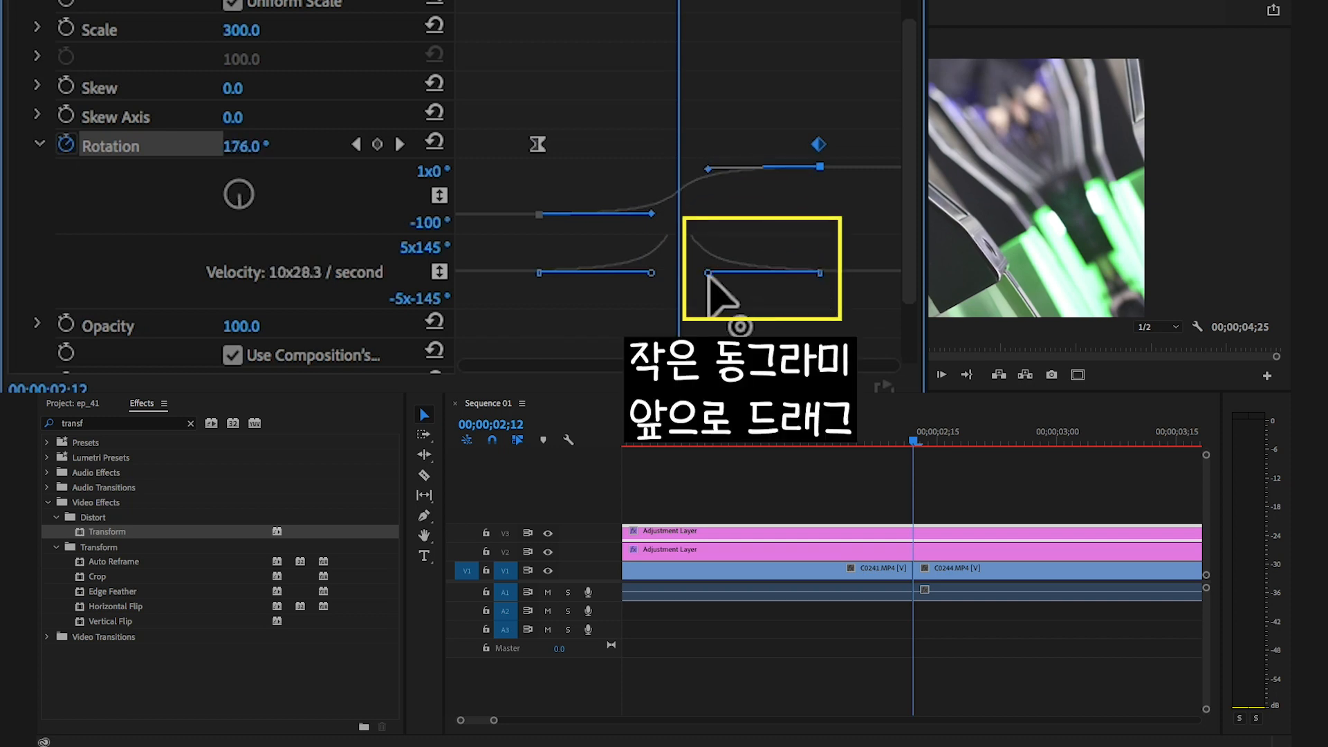
{"action": "mouse_move", "coordinate": [708, 274]}
{"action": "left_mouse_down"}
{"action": "mouse_move", "coordinate": [701, 287]}
{"action": "mouse_move", "coordinate": [711, 265]}
{"action": "mouse_move", "coordinate": [705, 274]}
{"action": "left_mouse_up"}
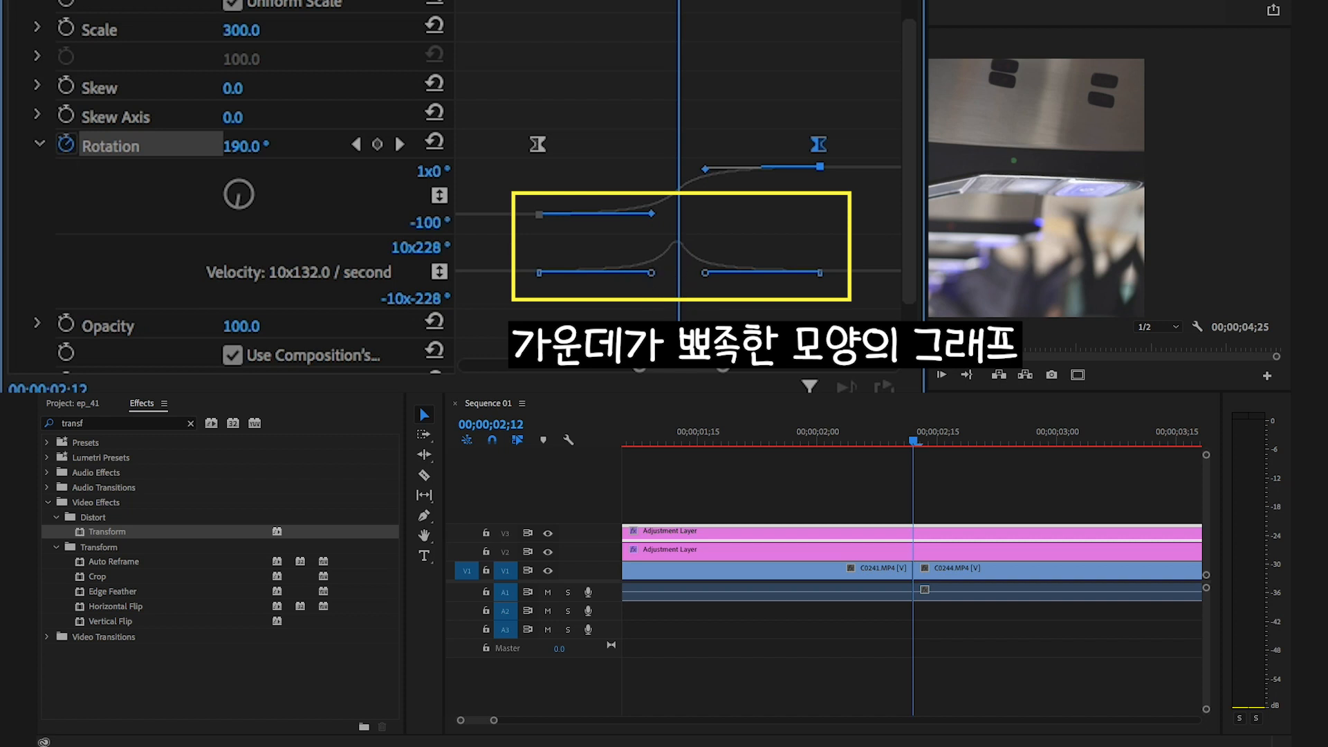
Lengthen both Rotation velocity handles to sharpen the curve's peak and align it with the cut at 00;00;02;12.
{"action": "left_click", "coordinate": [653, 274]}
{"action": "left_click_drag", "start_coordinate": [652, 274], "coordinate": [694, 273]}
{"action": "left_click", "coordinate": [665, 273]}
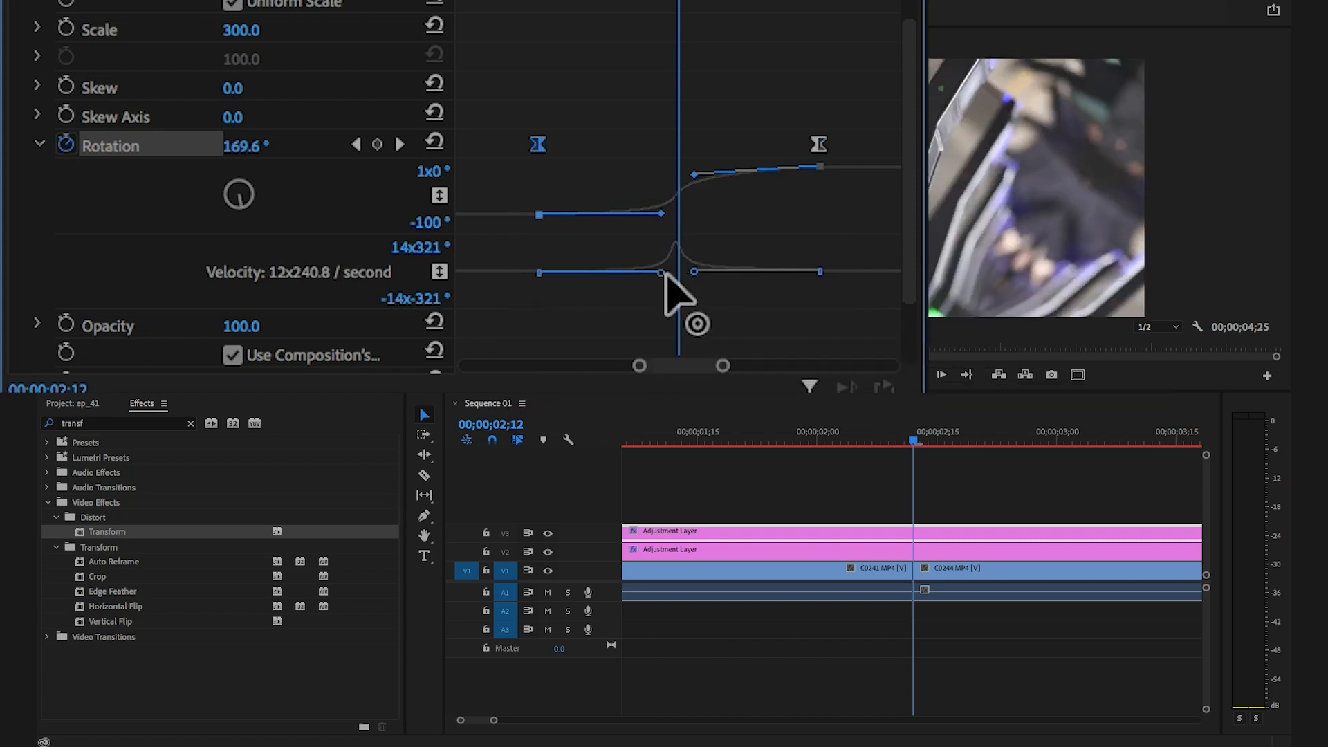
{"action": "left_click_drag", "start_coordinate": [662, 274], "coordinate": [667, 272]}
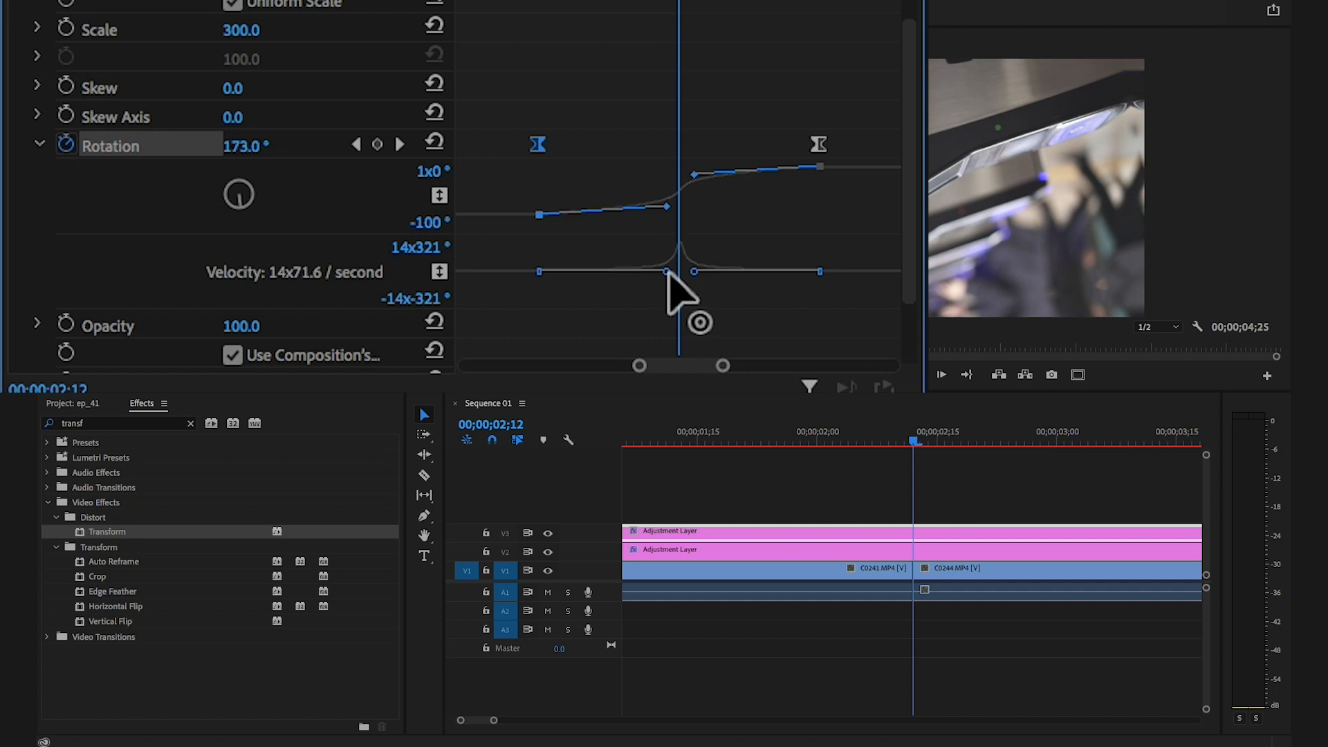
{"action": "left_click", "coordinate": [723, 250]}
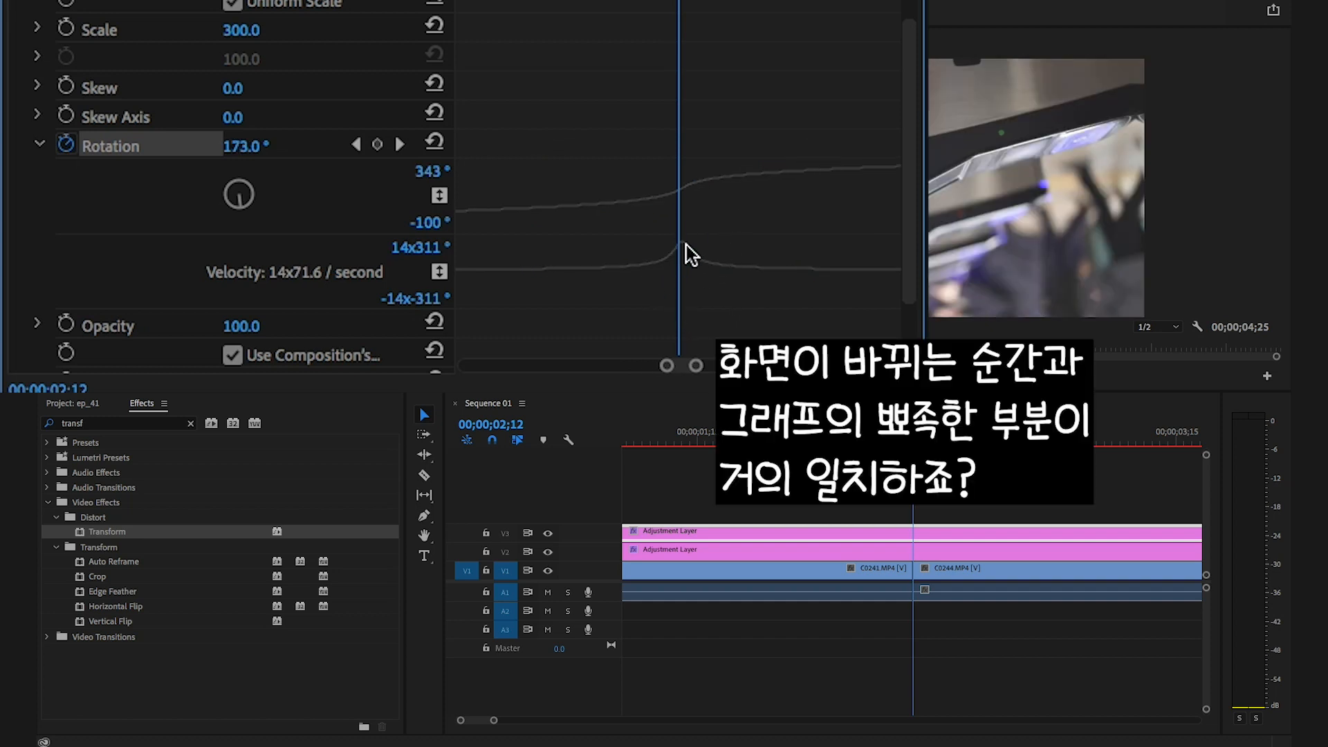
{"action": "key", "text": "minus"}
{"action": "key", "text": "minus"}
{"action": "key", "text": "minus"}
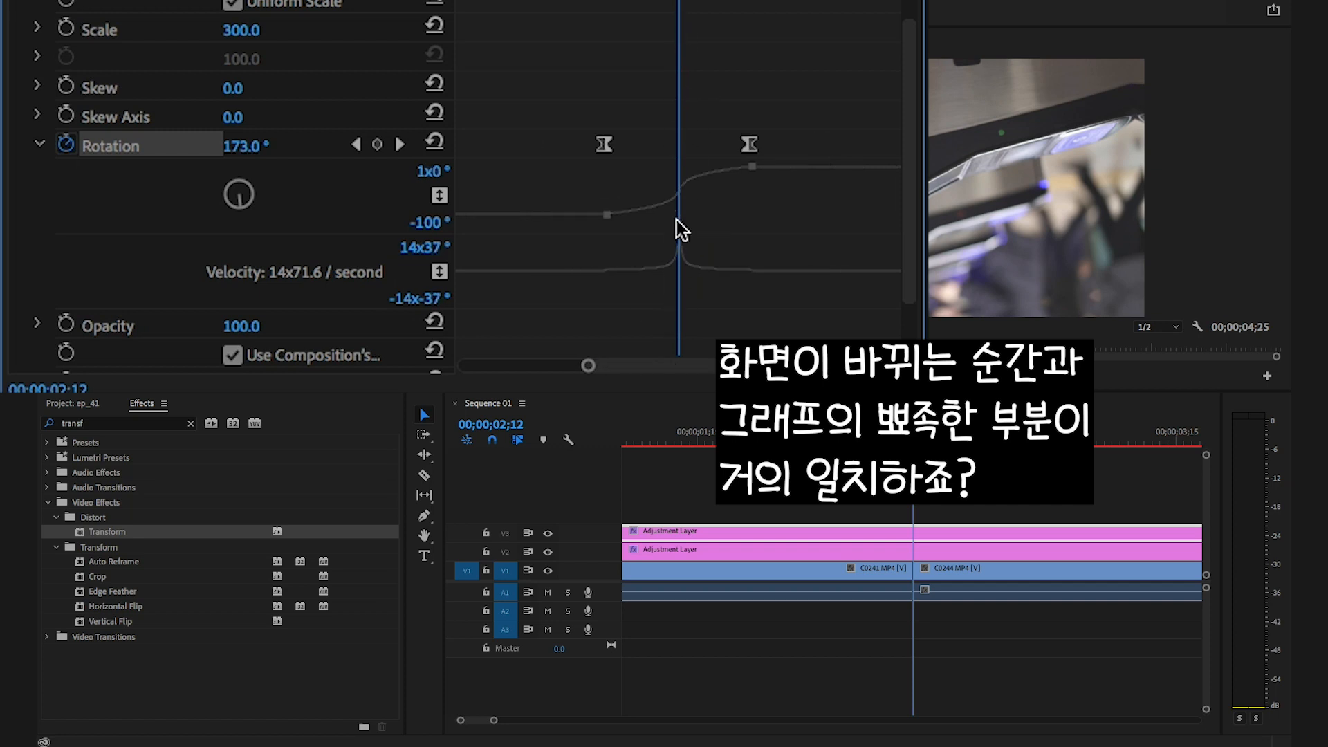
{"action": "left_click", "coordinate": [750, 145]}
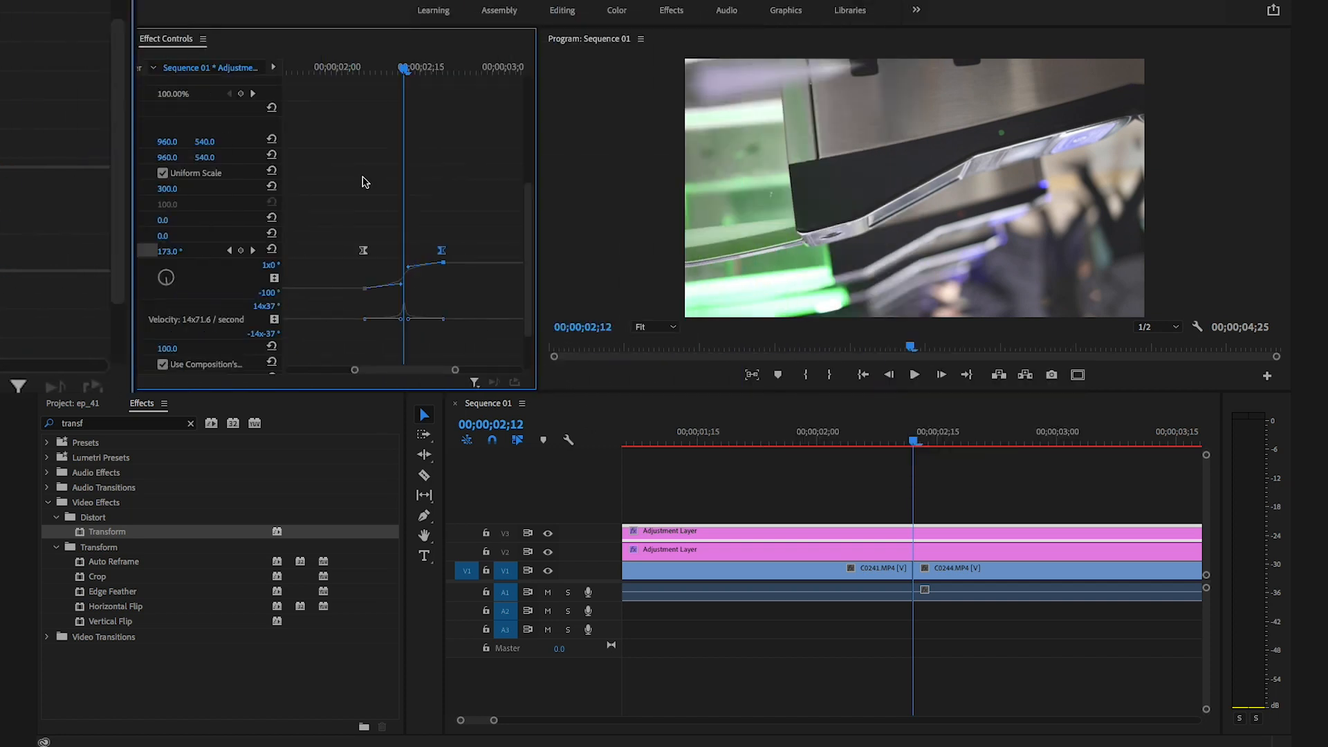
Play the eased rotation transition several times from just before the cut.
{"action": "left_click", "coordinate": [772, 447]}
{"action": "key", "text": "space"}
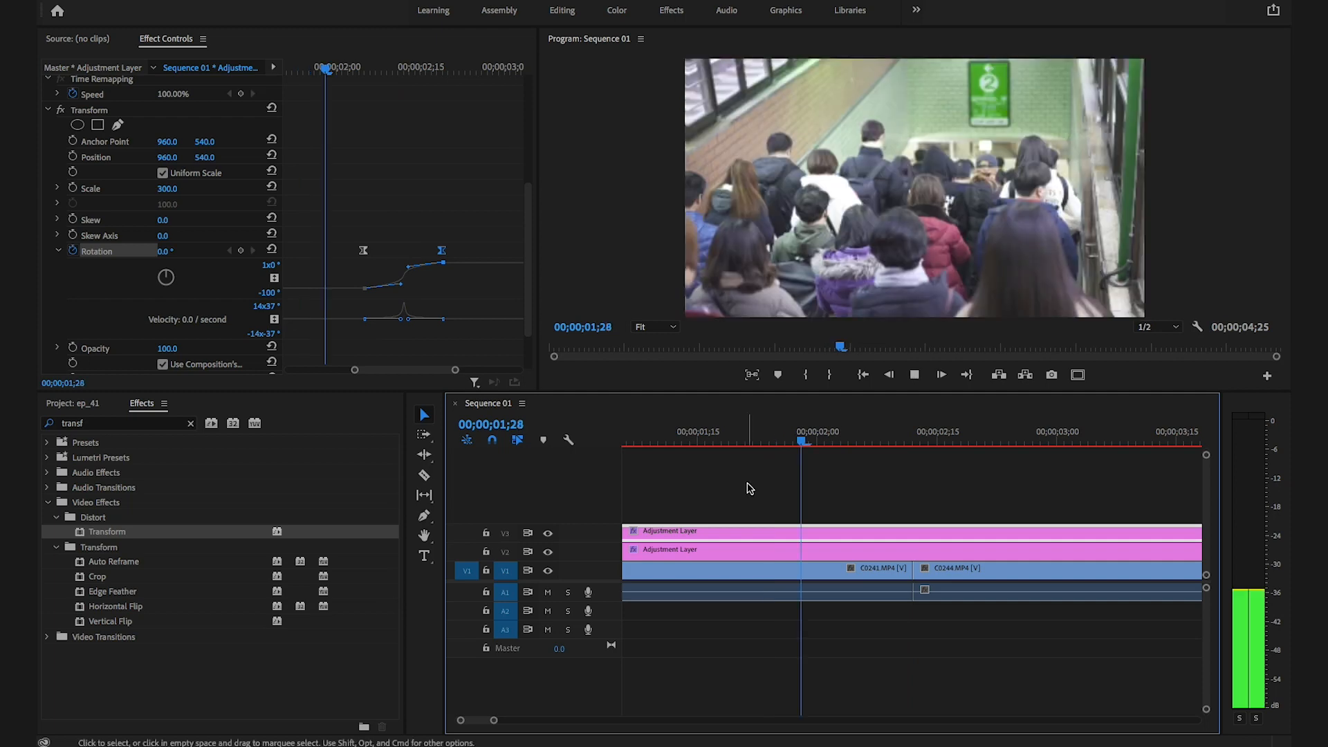
{"action": "left_click", "coordinate": [778, 442]}
{"action": "key", "text": "space"}
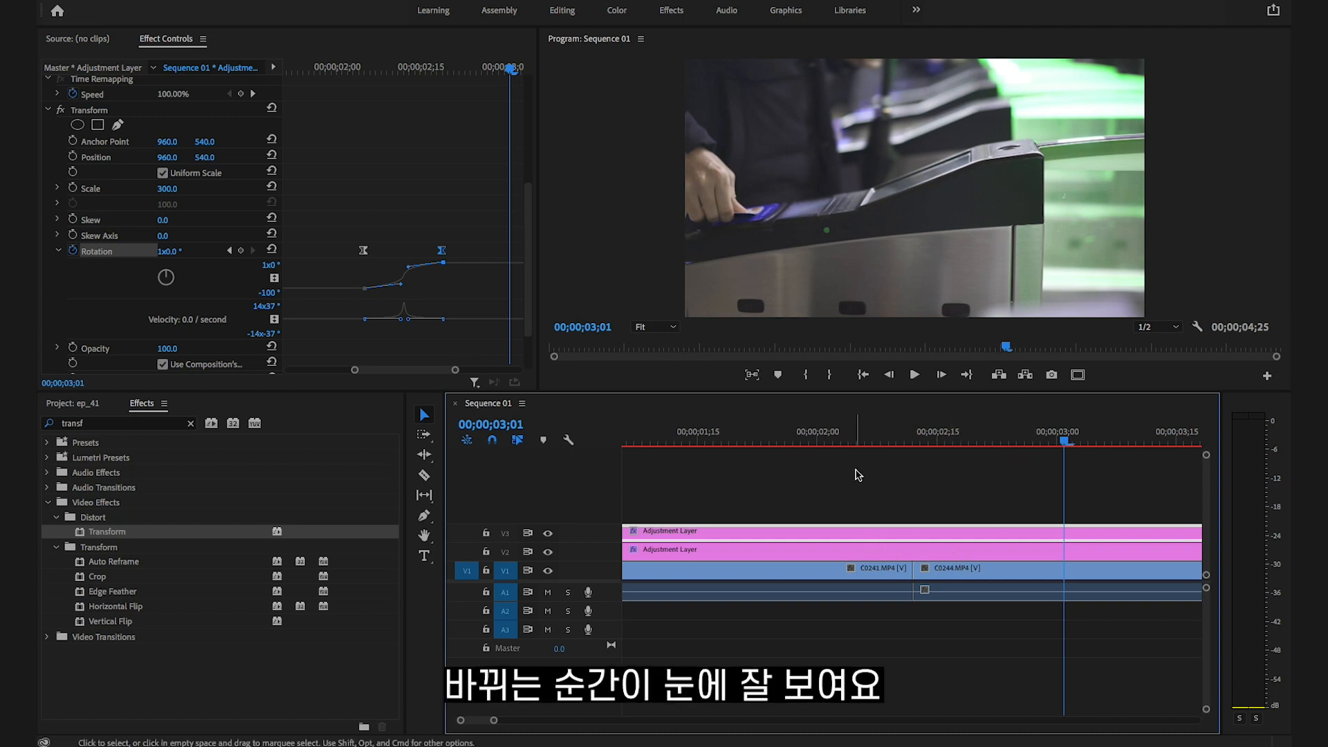
{"action": "left_click", "coordinate": [810, 440]}
{"action": "key", "text": "space"}
{"action": "key", "text": "space"}
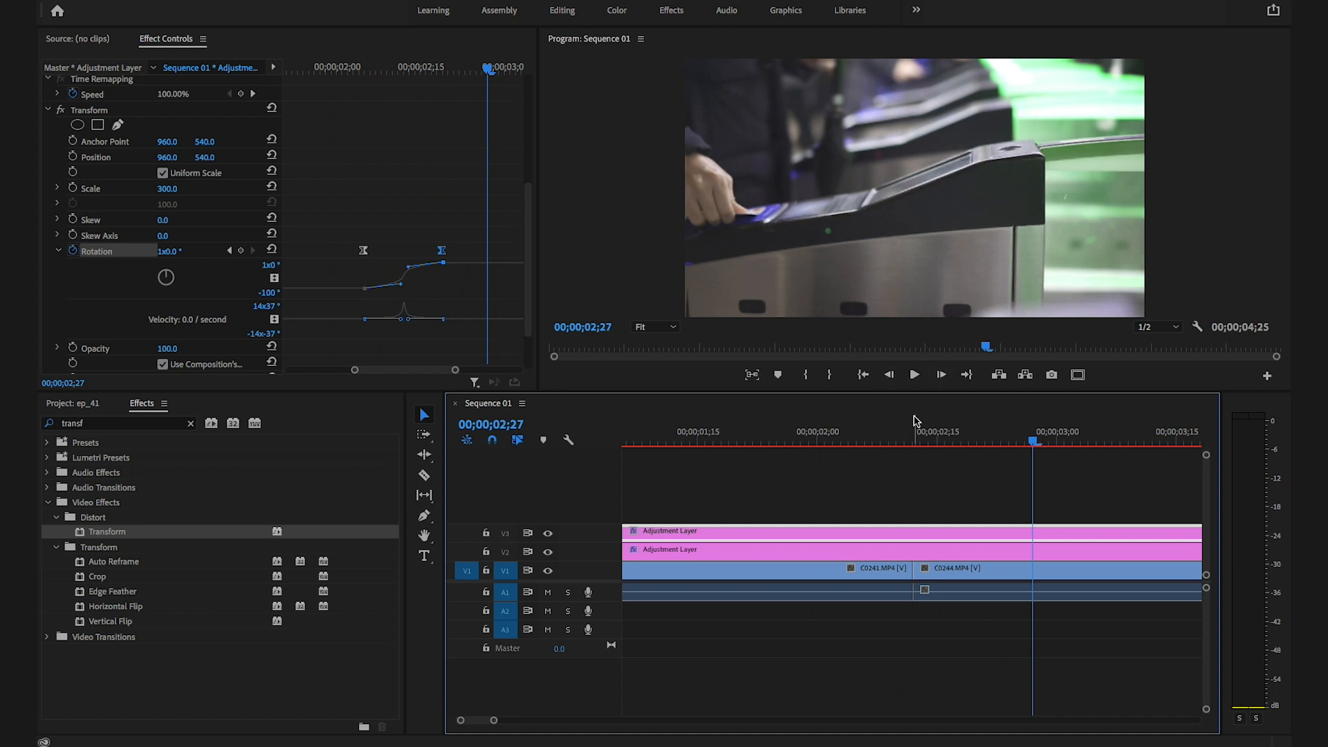
Turn off Use Composition's Shutter Angle in the Transform effect and set Shutter Angle to 180.
{"action": "scroll", "coordinate": [92, 234], "scroll_direction": "down", "scroll_amount": 2}
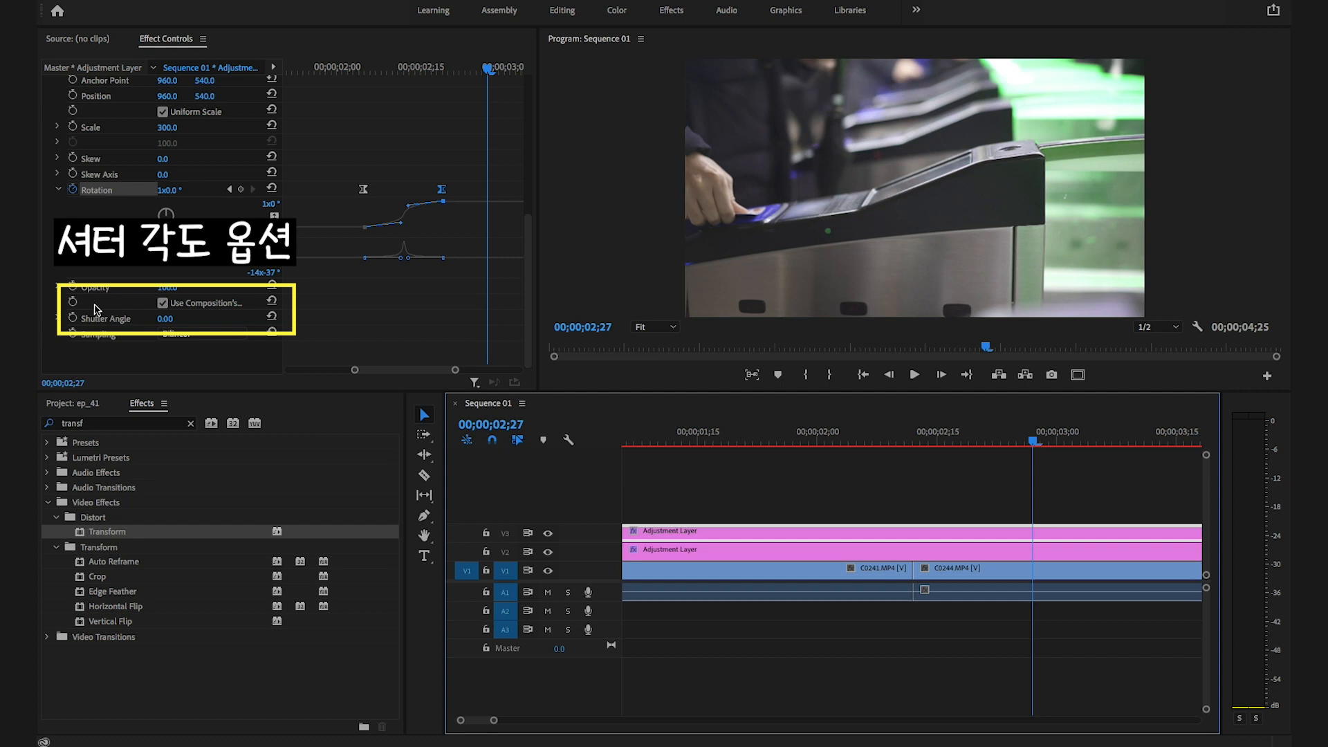
{"action": "left_click", "coordinate": [202, 308]}
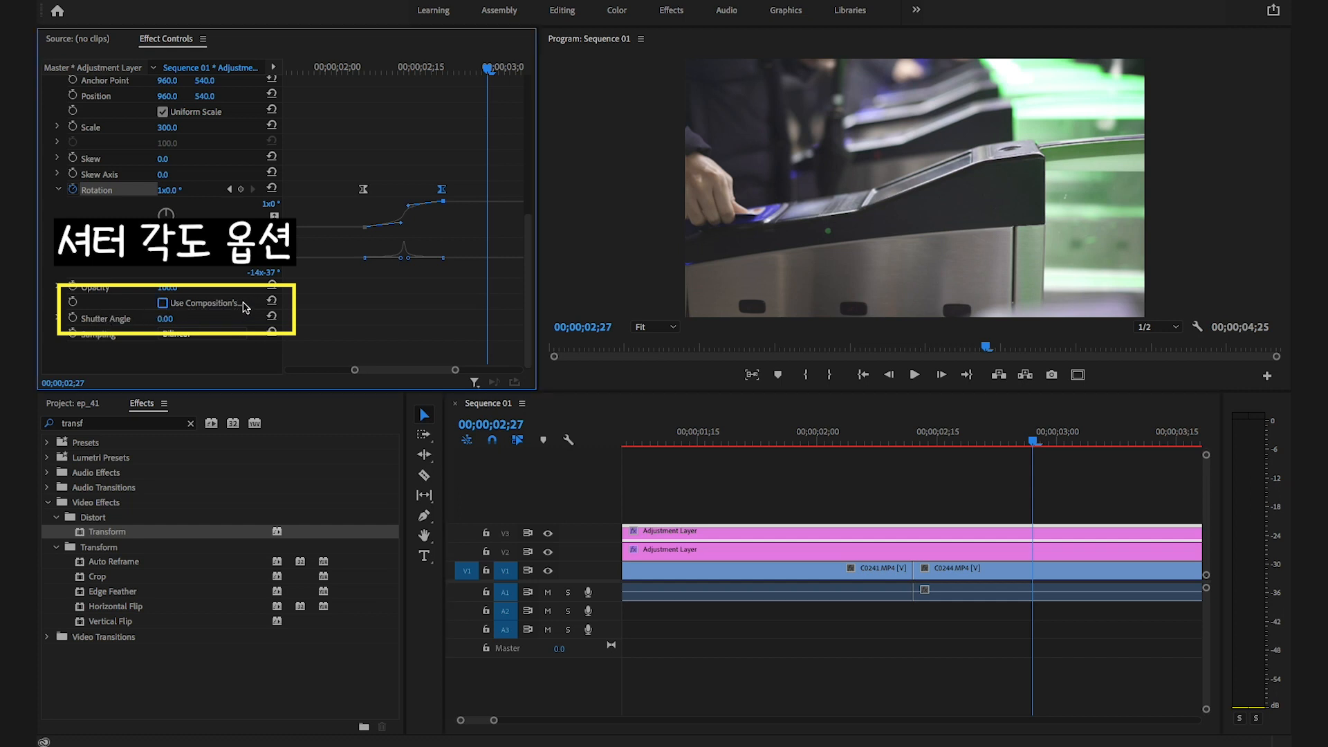
{"action": "left_click", "coordinate": [164, 305]}
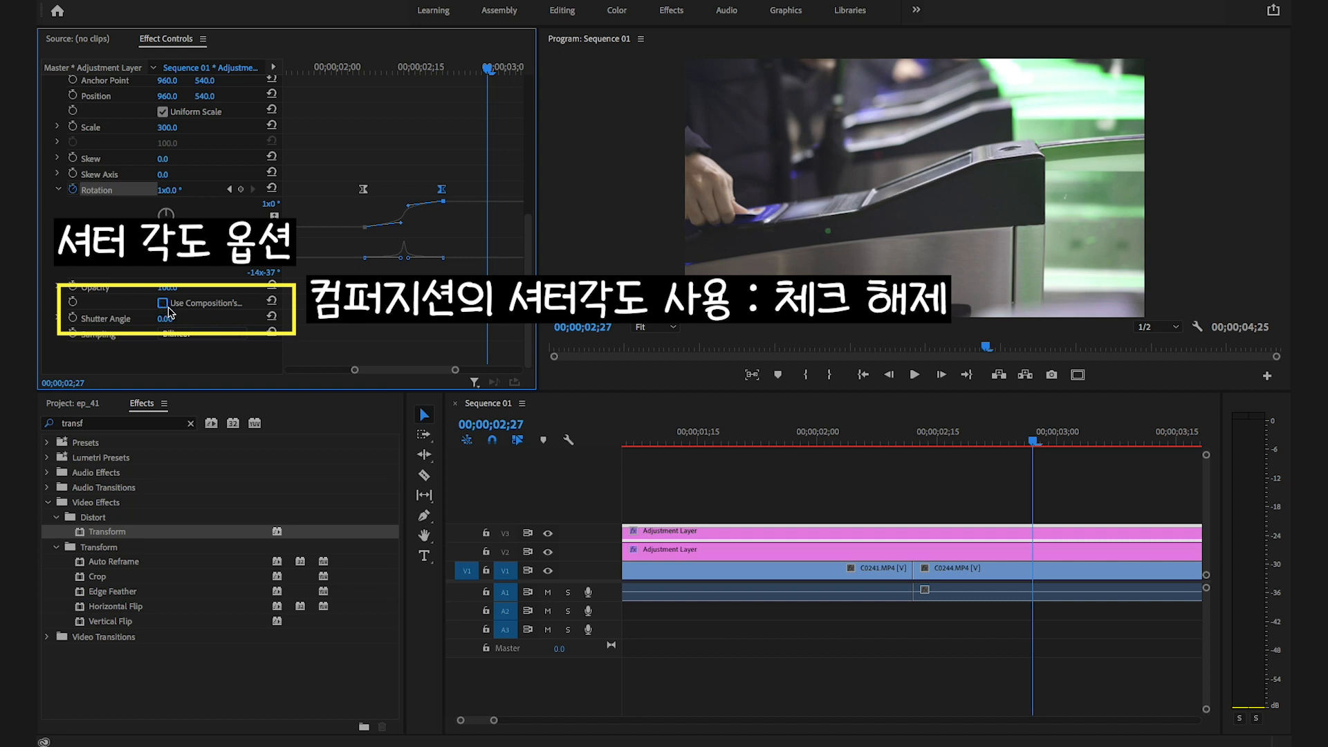
{"action": "left_click", "coordinate": [99, 319]}
{"action": "left_click", "coordinate": [166, 319]}
{"action": "type", "text": "180"}
{"action": "key", "text": "Return"}
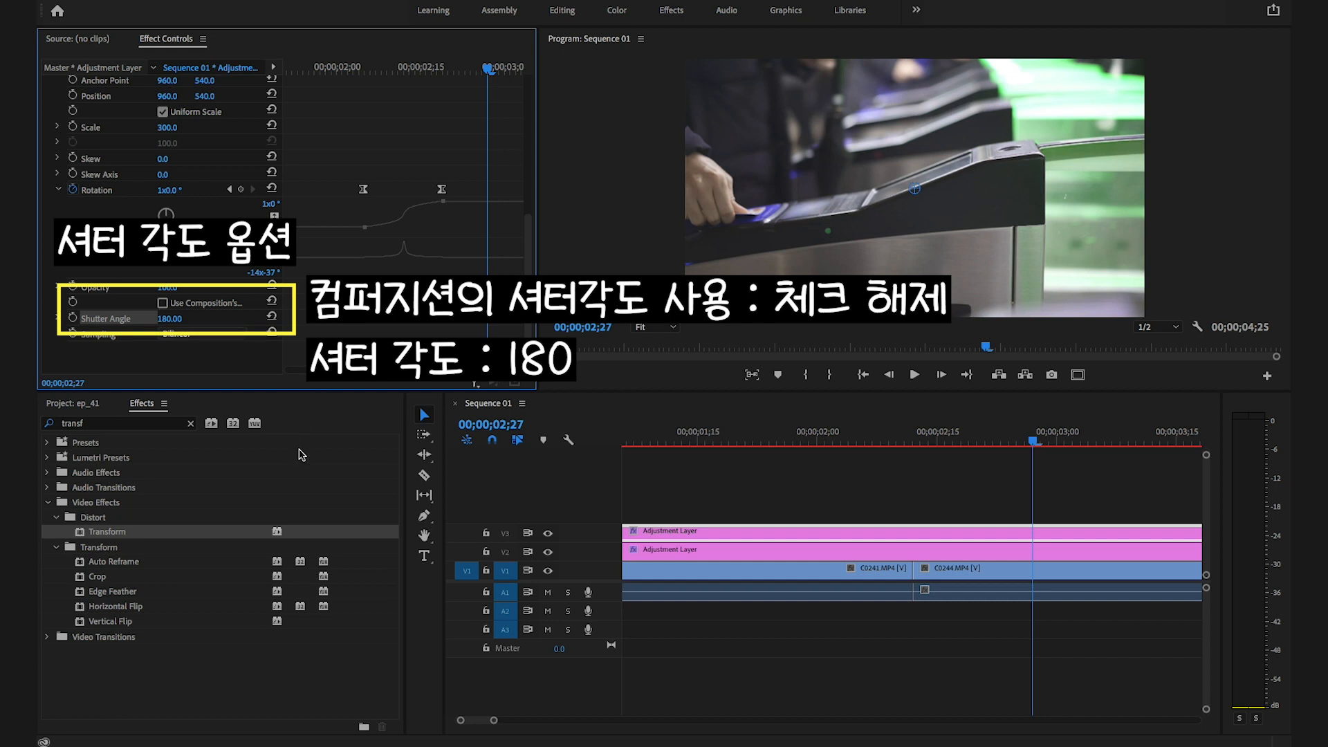
Split both adjustment layers just before the first Rotation keyframe and delete their leading parts.
{"action": "left_click", "coordinate": [778, 436]}
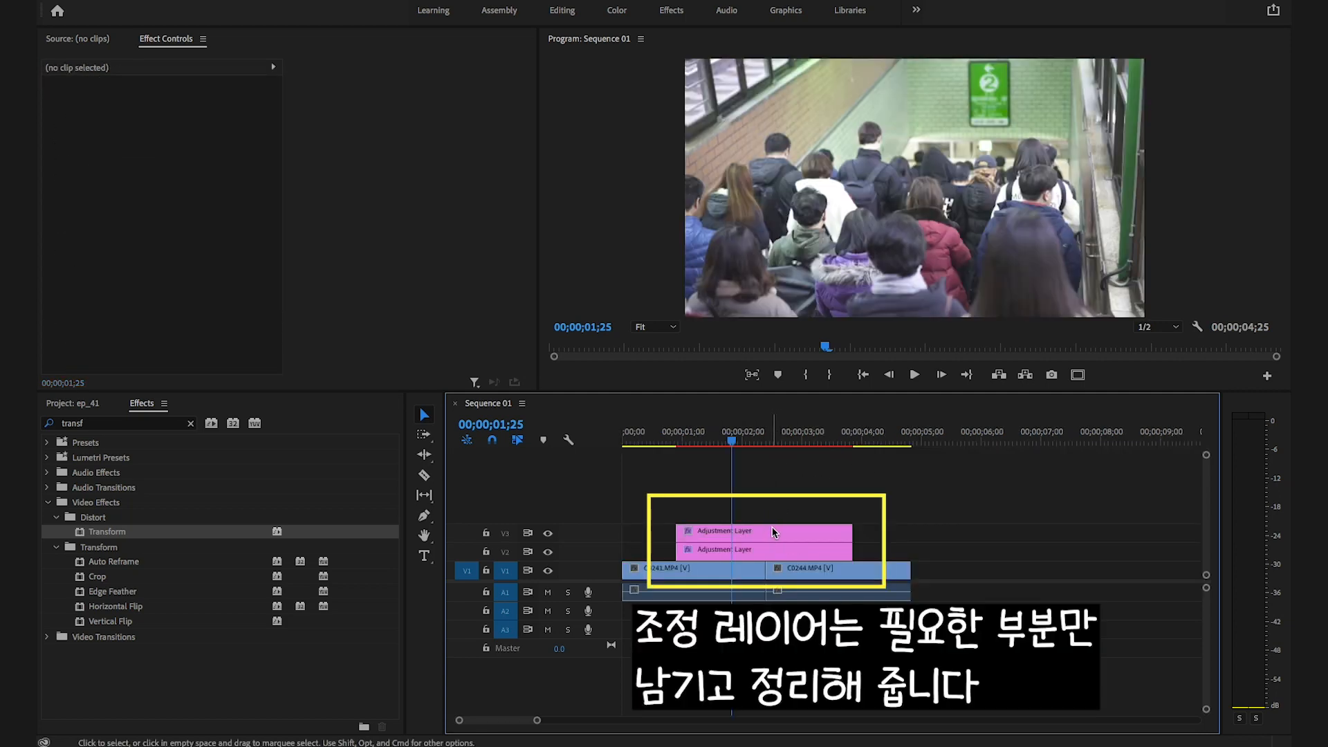
{"action": "left_click", "coordinate": [756, 441]}
{"action": "mouse_move", "coordinate": [756, 441]}
{"action": "left_mouse_down"}
{"action": "mouse_move", "coordinate": [773, 440]}
{"action": "mouse_move", "coordinate": [755, 445]}
{"action": "left_mouse_up"}
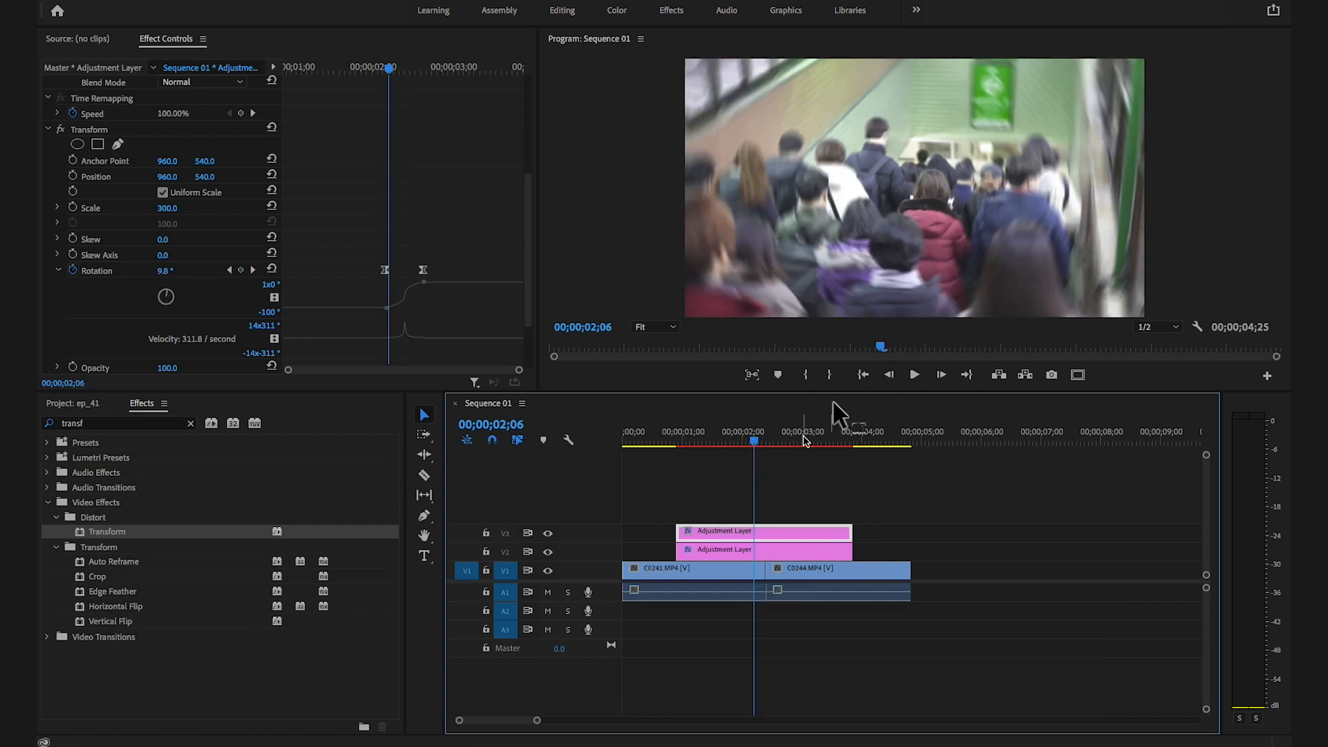
{"action": "left_click", "coordinate": [765, 443]}
{"action": "left_click_drag", "start_coordinate": [765, 445], "coordinate": [780, 567]}
{"action": "key", "text": "super+k"}
{"action": "left_click_drag", "start_coordinate": [729, 508], "coordinate": [717, 550]}
{"action": "key", "text": "Delete"}
Split both adjustment layers at 00;00;02;19, seven frames after the cut, and delete their trailing parts.
{"action": "left_click", "coordinate": [769, 440]}
{"action": "left_click_drag", "start_coordinate": [768, 441], "coordinate": [770, 441]}
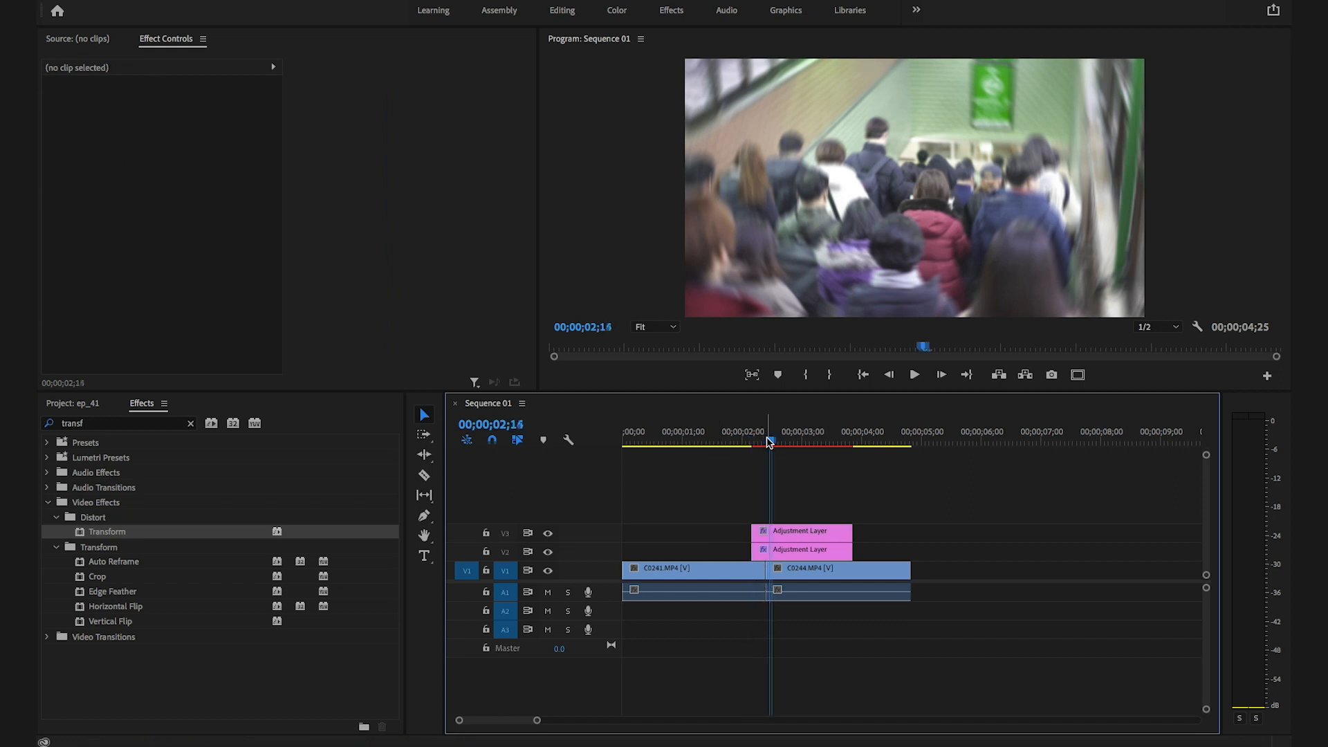
{"action": "key", "text": "Right"}
{"action": "key", "text": "Right"}
{"action": "key", "text": "Right"}
{"action": "key", "text": "Right"}
{"action": "key", "text": "Right"}
{"action": "left_click_drag", "start_coordinate": [844, 484], "coordinate": [796, 550]}
{"action": "key", "text": "super+k"}
{"action": "left_click_drag", "start_coordinate": [868, 481], "coordinate": [807, 552]}
{"action": "key", "text": "Delete"}
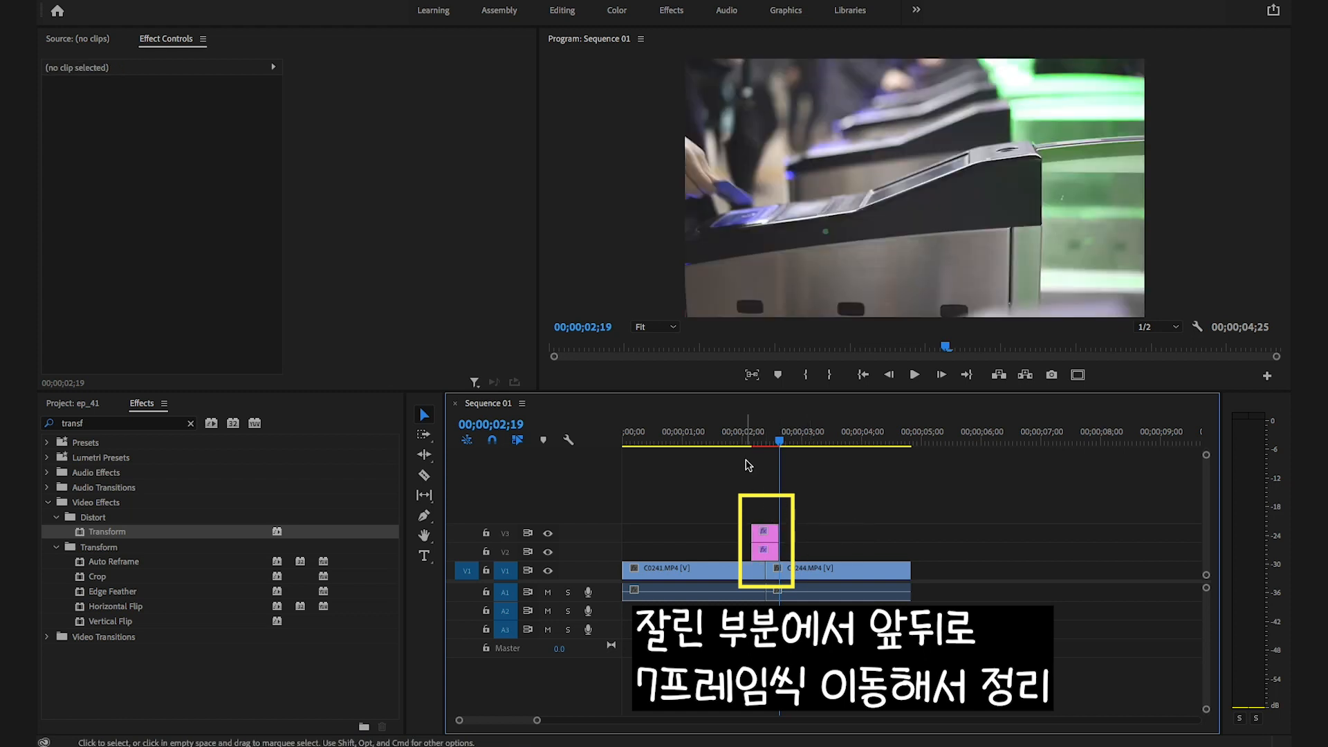
Mark the transition from 00;00;01;28 to 00;00;02;21 as the in/out range and render its preview.
{"action": "left_click_drag", "start_coordinate": [748, 435], "coordinate": [738, 437]}
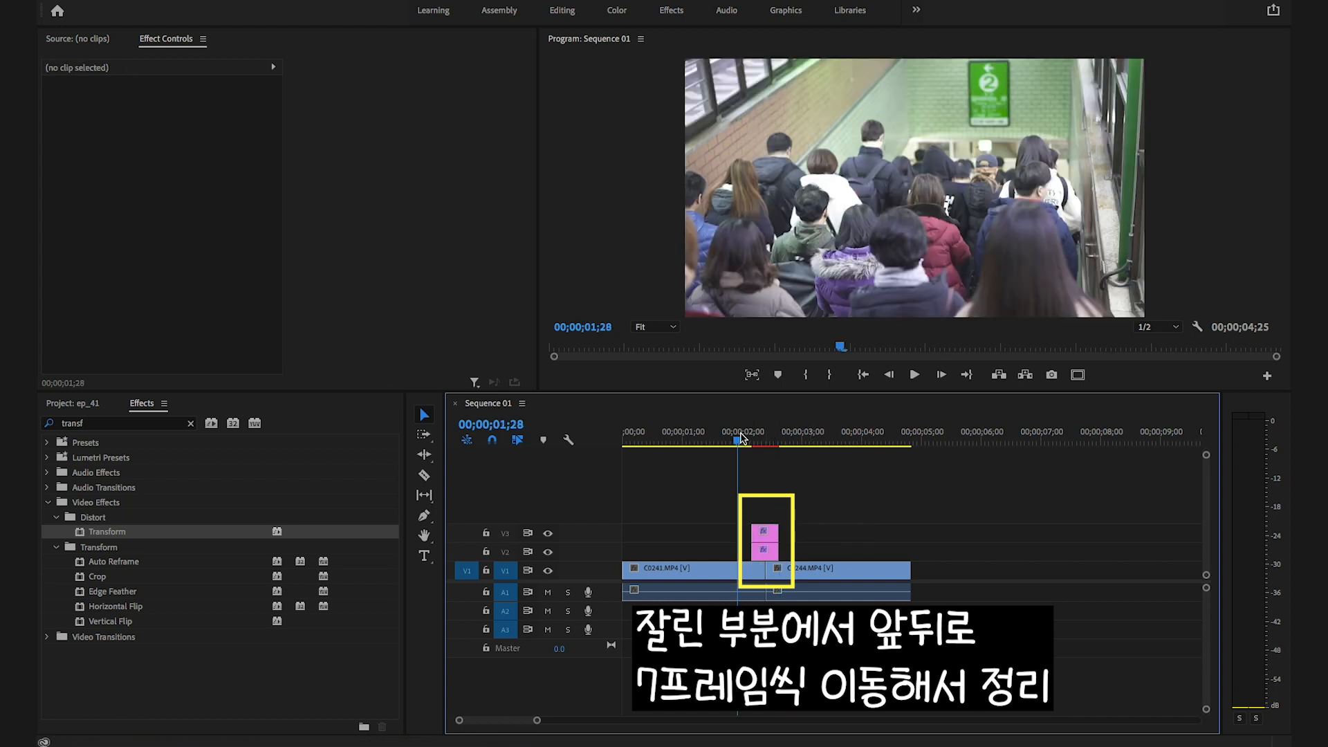
{"action": "key", "text": "i"}
{"action": "left_click", "coordinate": [784, 438]}
{"action": "key", "text": "o"}
{"action": "key", "text": "Return"}
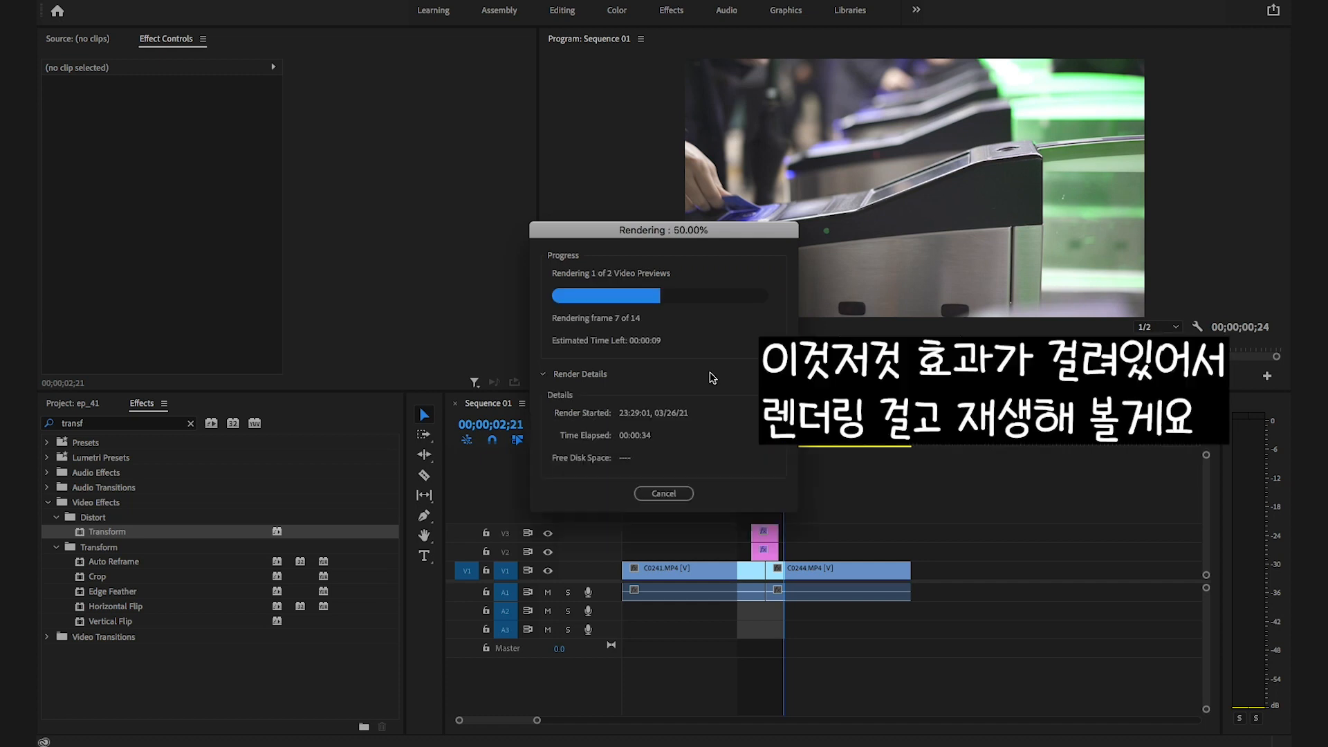
Play the rendered spin transition from just before the marked range.
{"action": "left_click", "coordinate": [795, 441]}
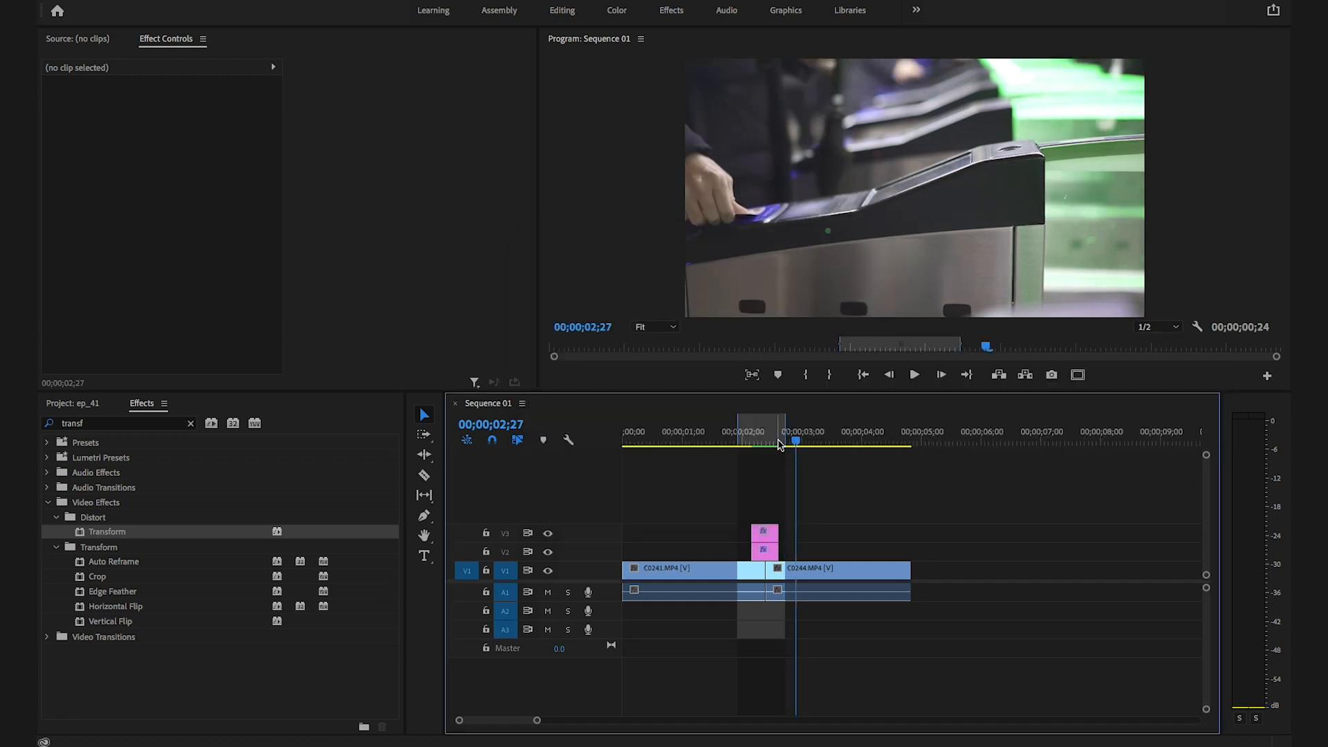
{"action": "left_click", "coordinate": [723, 439]}
{"action": "key", "text": "space"}
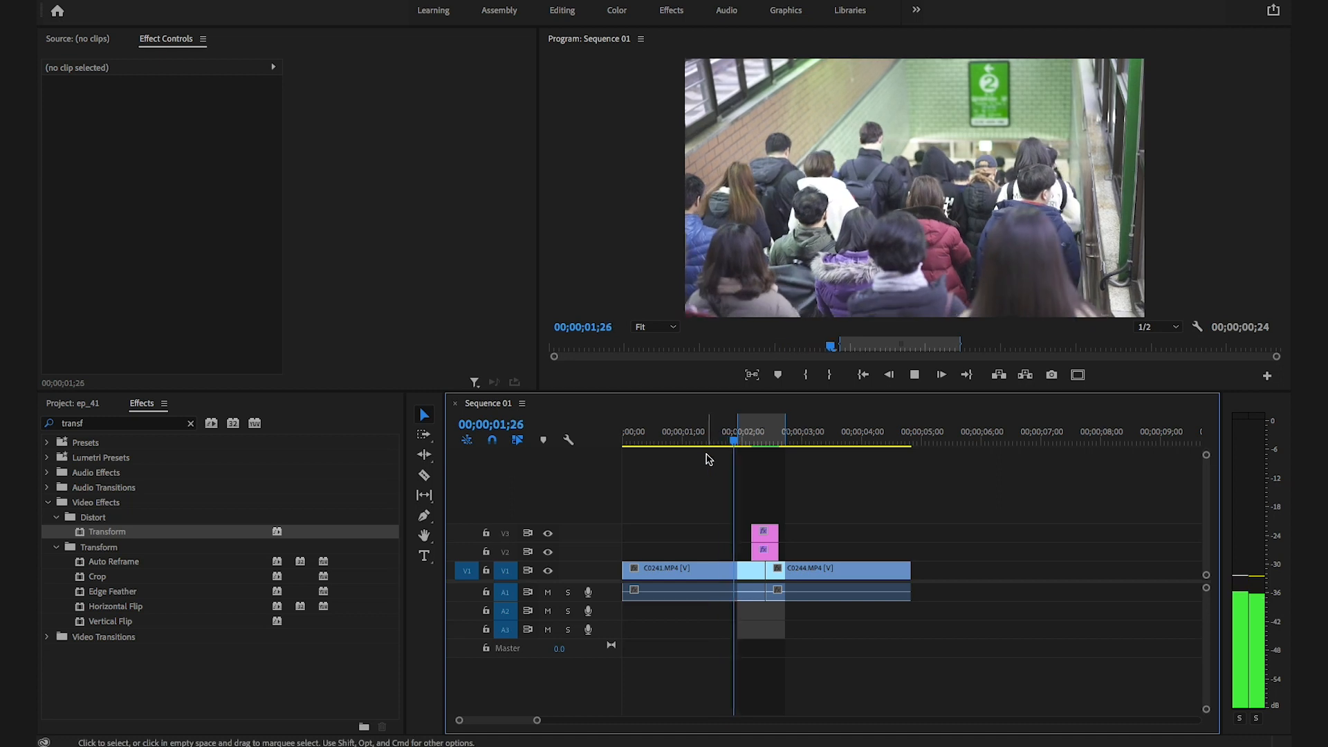
{"action": "key", "text": "space"}
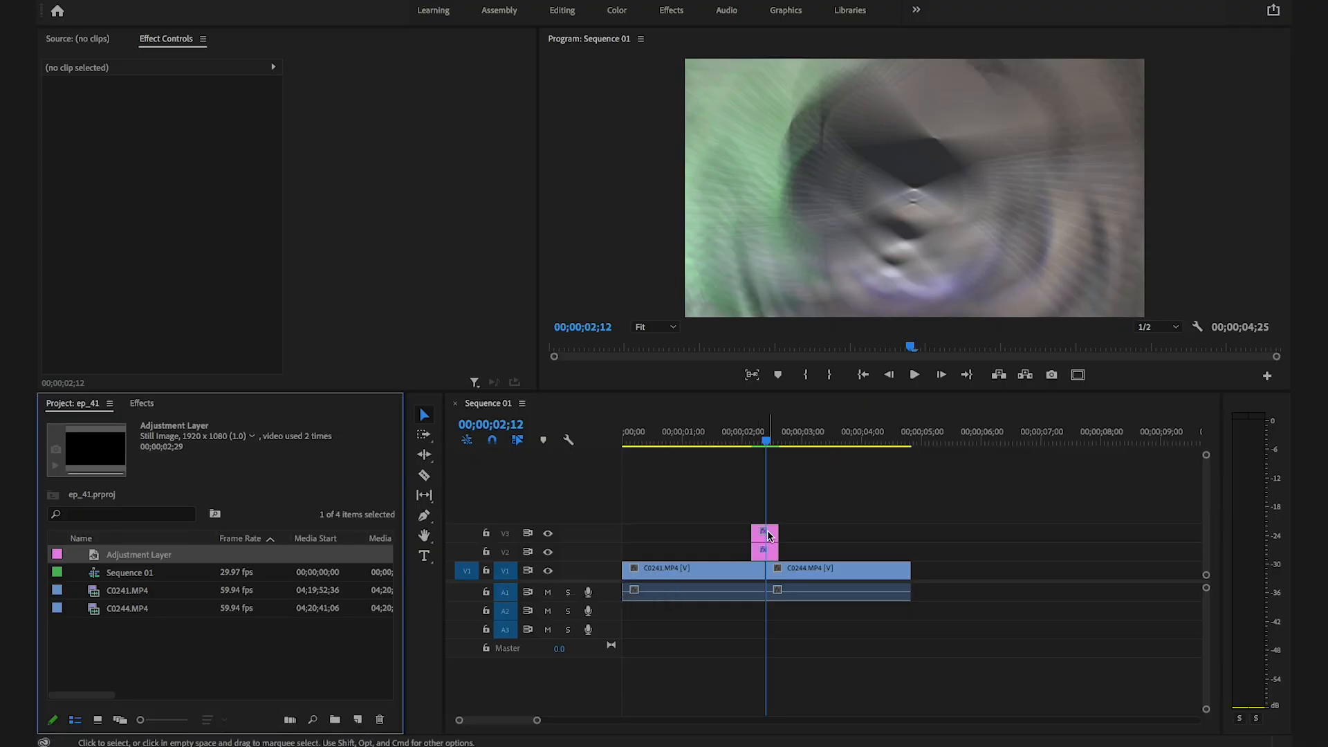
Replace the rotation adjustment layer on V3 with a fresh adjustment layer spanning the cut between the two clips.
{"action": "left_click", "coordinate": [766, 534]}
{"action": "key", "text": "Delete"}
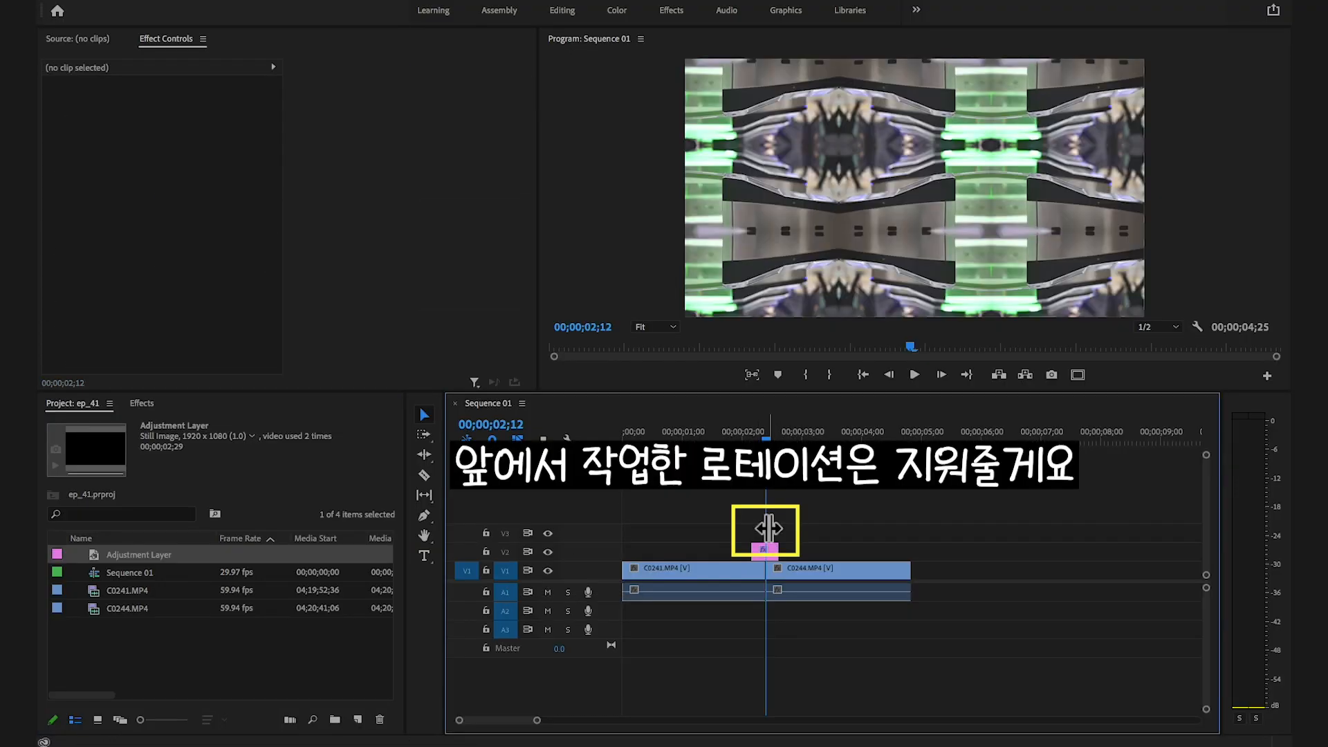
{"action": "left_click_drag", "start_coordinate": [139, 557], "coordinate": [684, 540]}
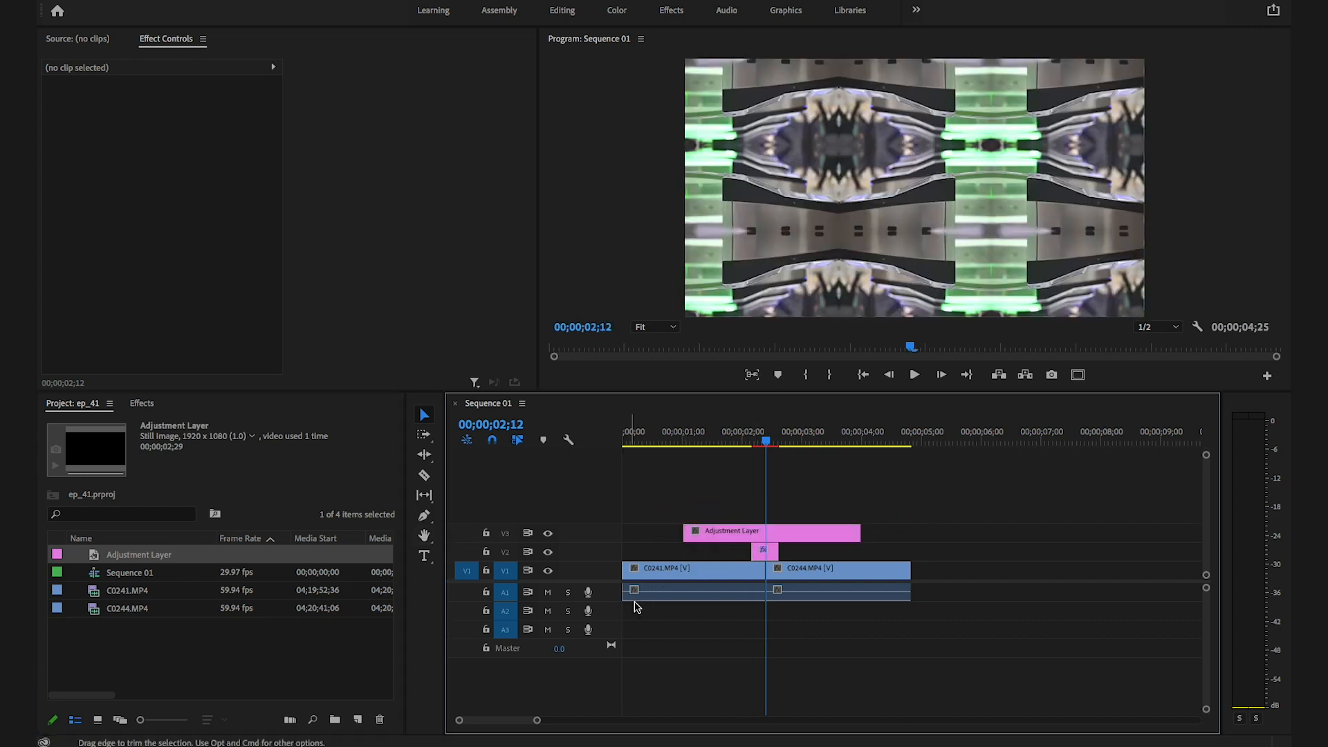
Apply the Transform effect to the new adjustment layer on V3.
{"action": "left_click", "coordinate": [141, 407]}
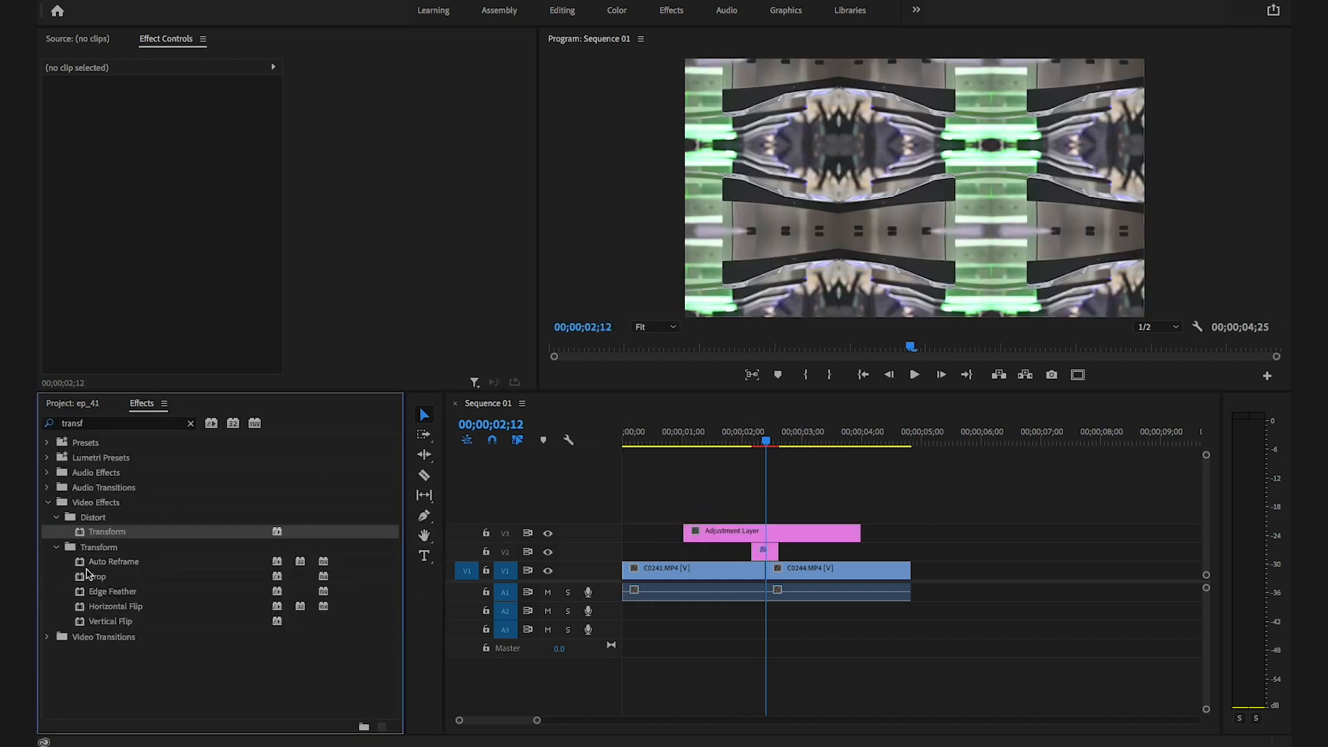
{"action": "left_click_drag", "start_coordinate": [105, 529], "coordinate": [750, 537]}
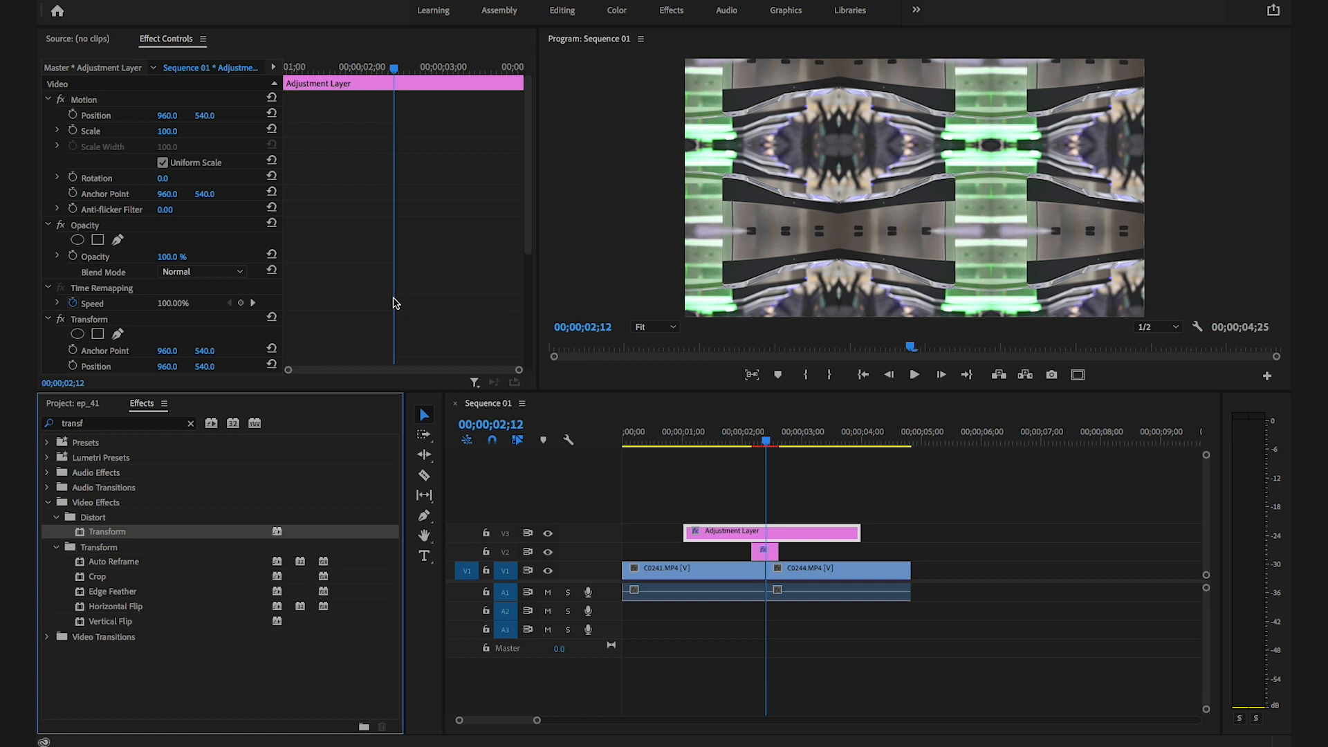
{"action": "scroll", "coordinate": [394, 303], "scroll_direction": "down", "scroll_amount": 5}
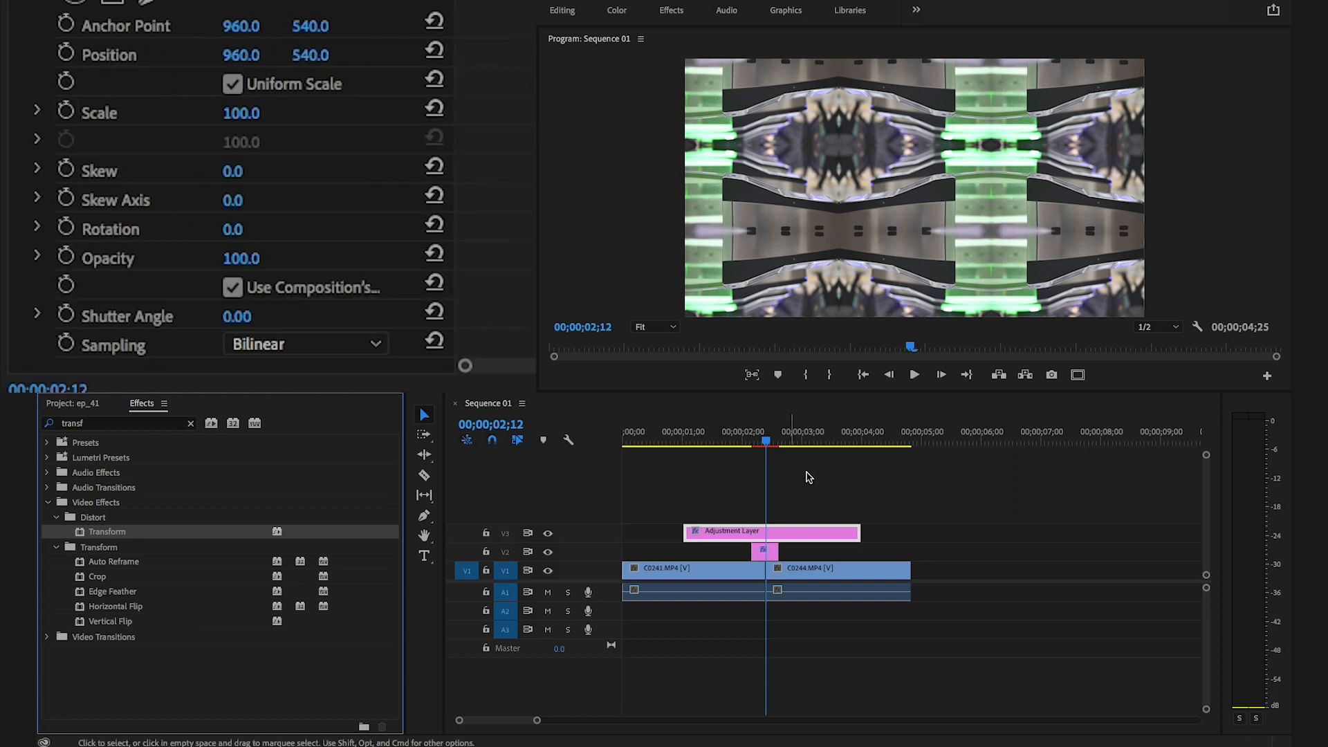
Start Transform Scale animation with a keyframe of 100 at 00;00;02;05, seven frames before the cut.
{"action": "left_click_drag", "start_coordinate": [767, 442], "coordinate": [768, 443]}
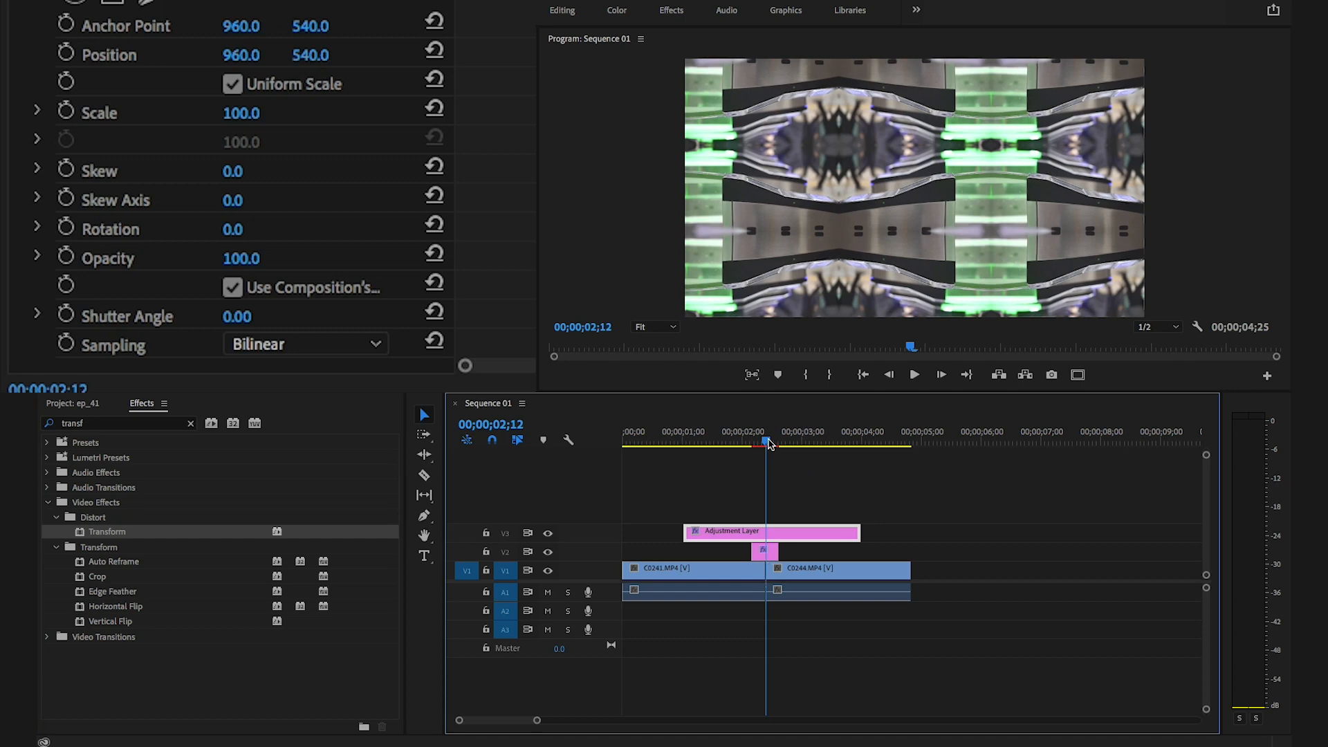
{"action": "key", "text": "Left"}
{"action": "key", "text": "Left"}
{"action": "key", "text": "Left"}
{"action": "key", "text": "Left"}
{"action": "key", "text": "Left"}
{"action": "key", "text": "Left"}
{"action": "key", "text": "Left"}
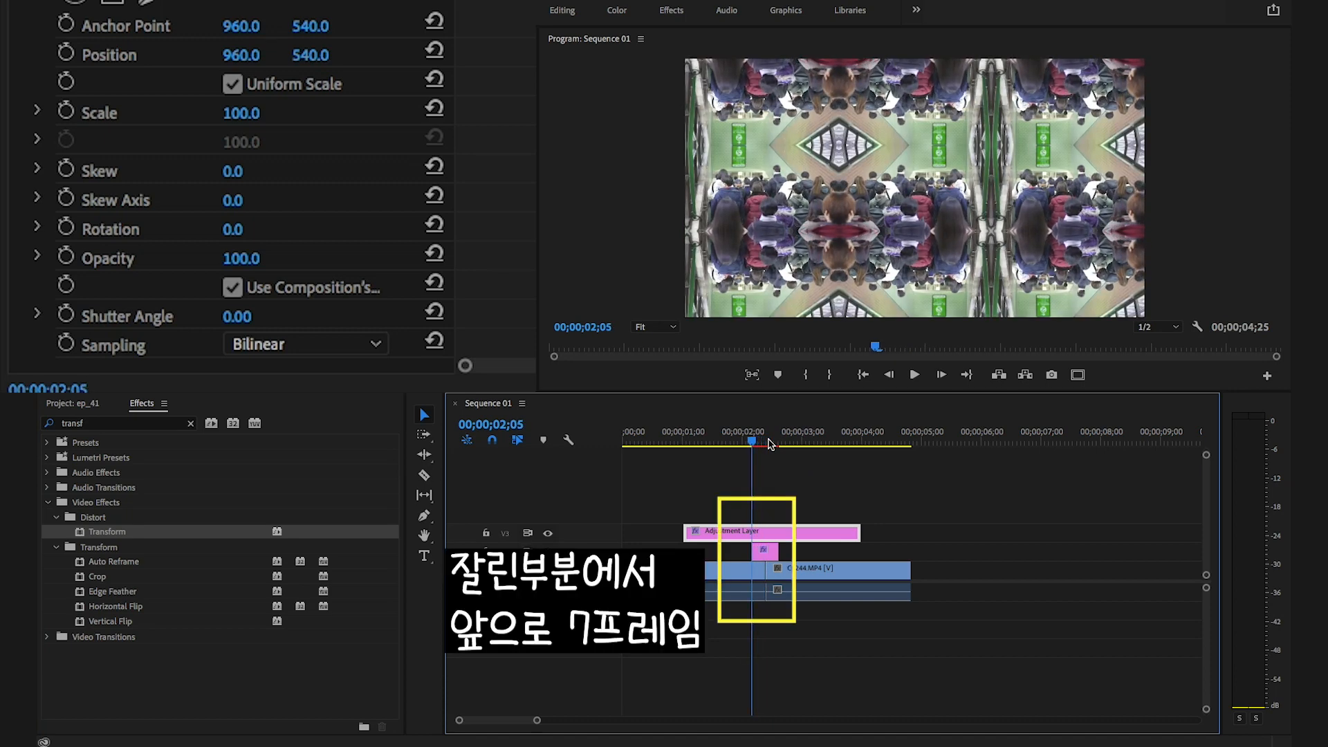
{"action": "left_click", "coordinate": [65, 107]}
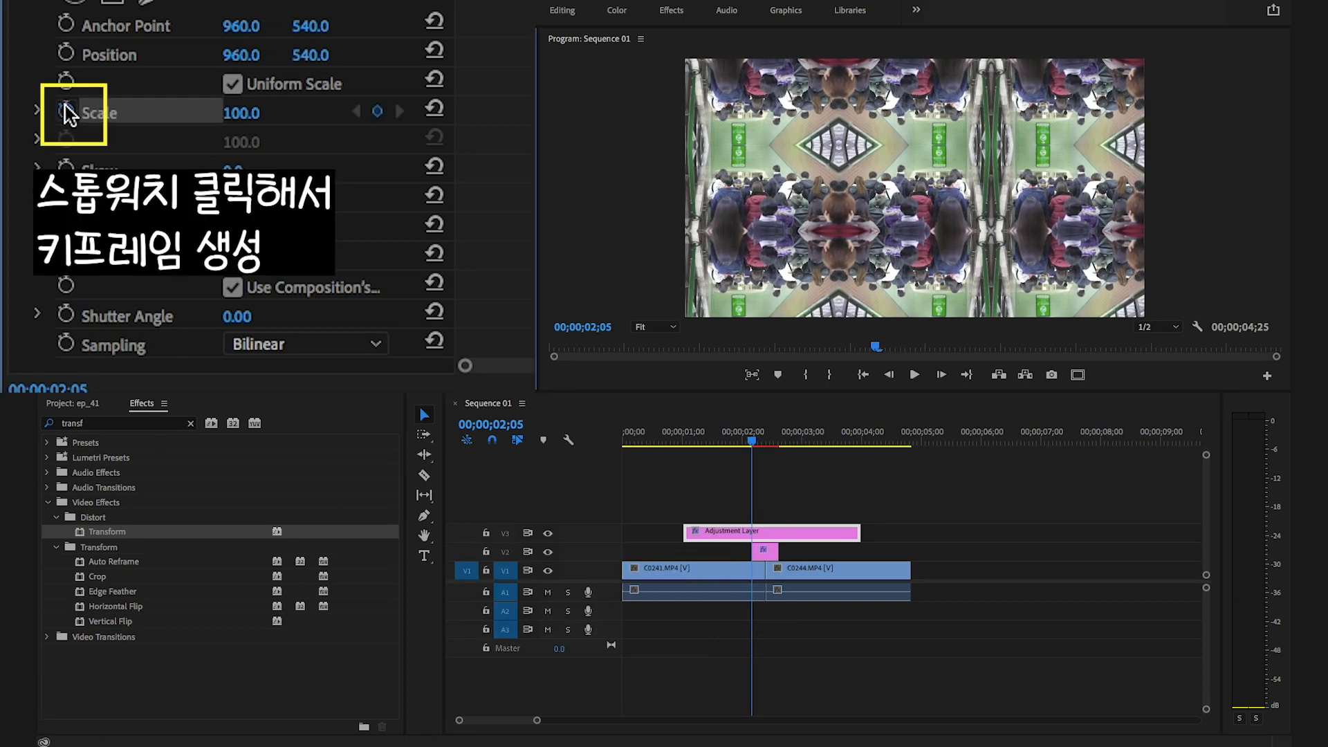
Add a Transform Scale keyframe of 300 at 00;00;02;19, seven frames after the cut.
{"action": "left_click", "coordinate": [766, 441]}
{"action": "key", "text": "Right"}
{"action": "key", "text": "Right"}
{"action": "key", "text": "Right"}
{"action": "key", "text": "Right"}
{"action": "key", "text": "Right"}
{"action": "key", "text": "Right"}
{"action": "key", "text": "Right"}
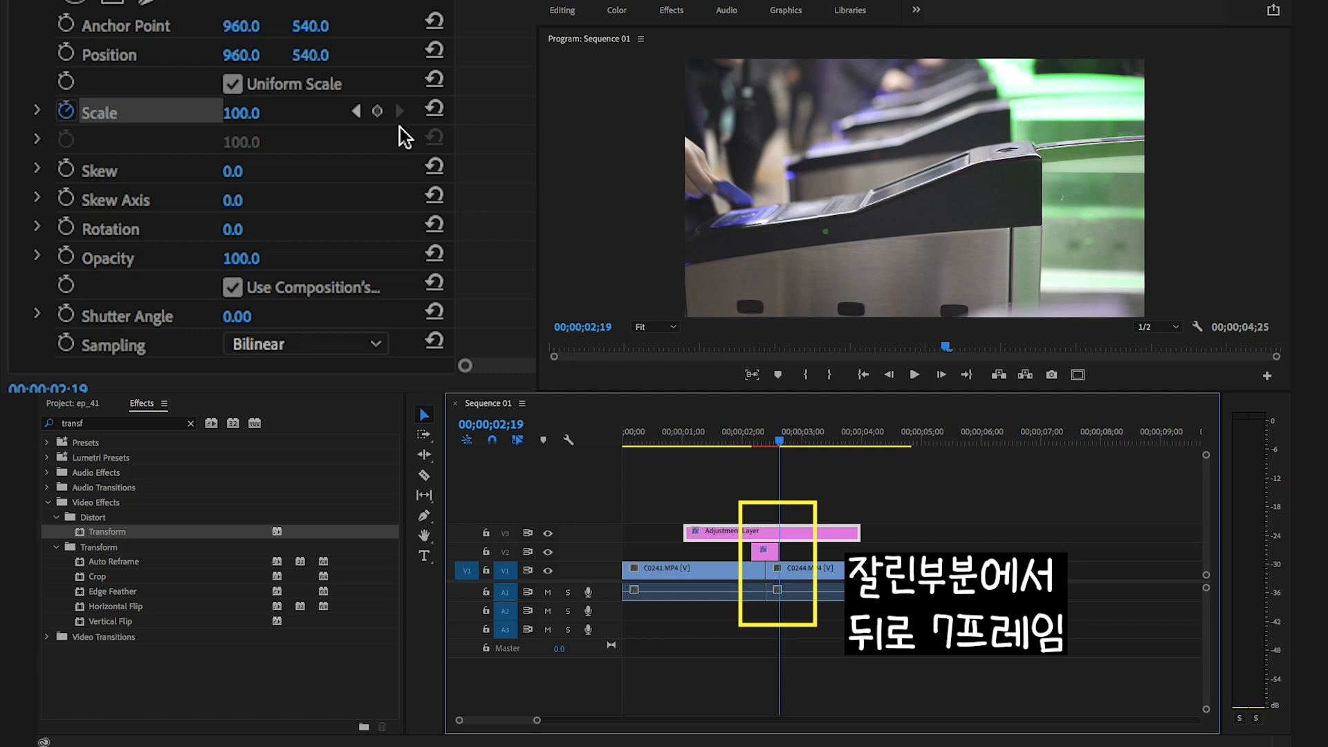
{"action": "left_click", "coordinate": [377, 112]}
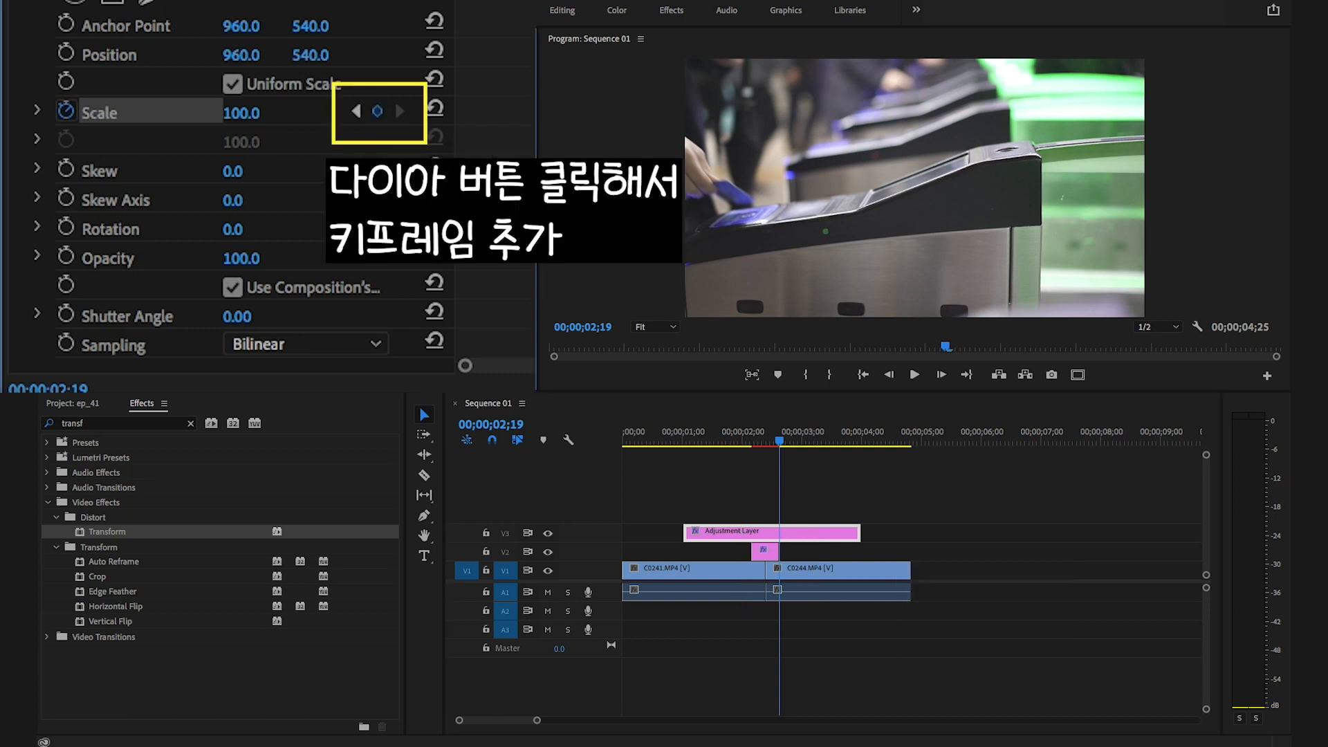
{"action": "left_click", "coordinate": [262, 110]}
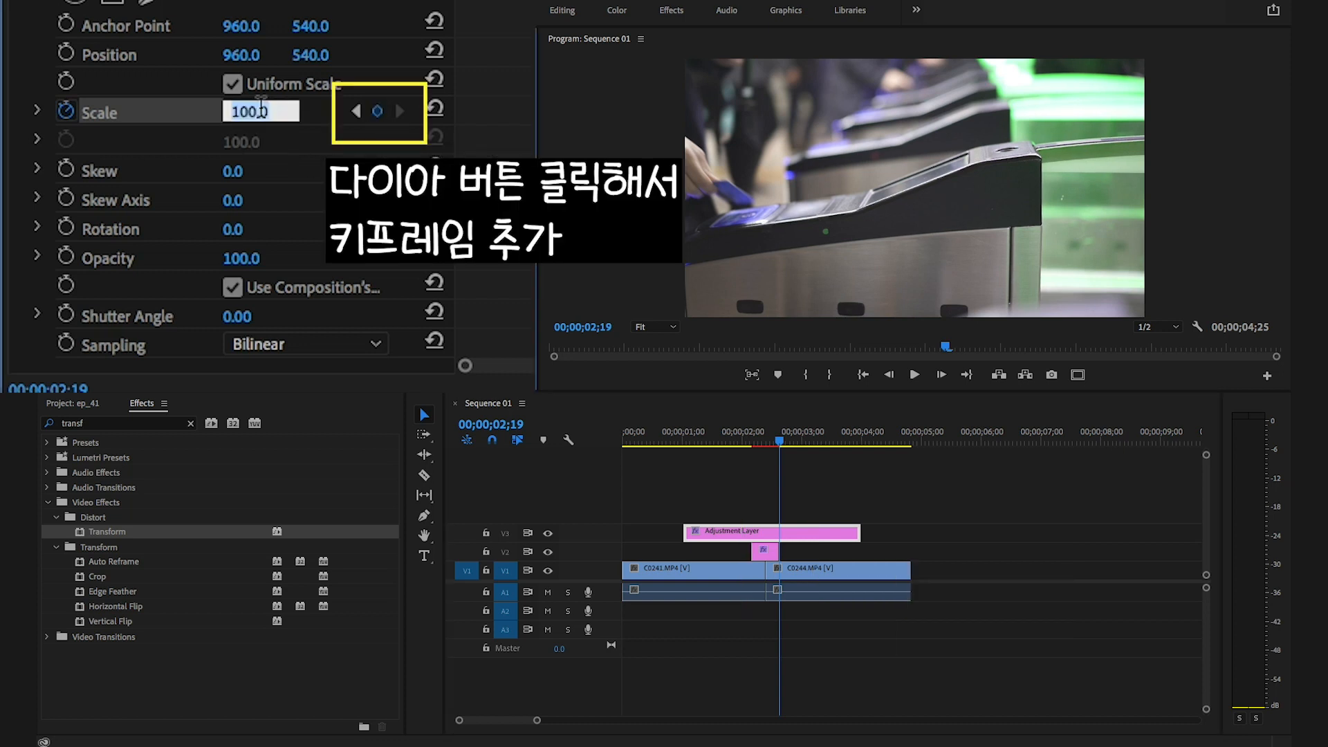
{"action": "type", "text": "300"}
{"action": "key", "text": "Return"}
Ease the Scale animation by lengthening both keyframes' velocity handles inward, toward the cut at 00;00;02;12.
{"action": "left_click_drag", "start_coordinate": [753, 443], "coordinate": [768, 453]}
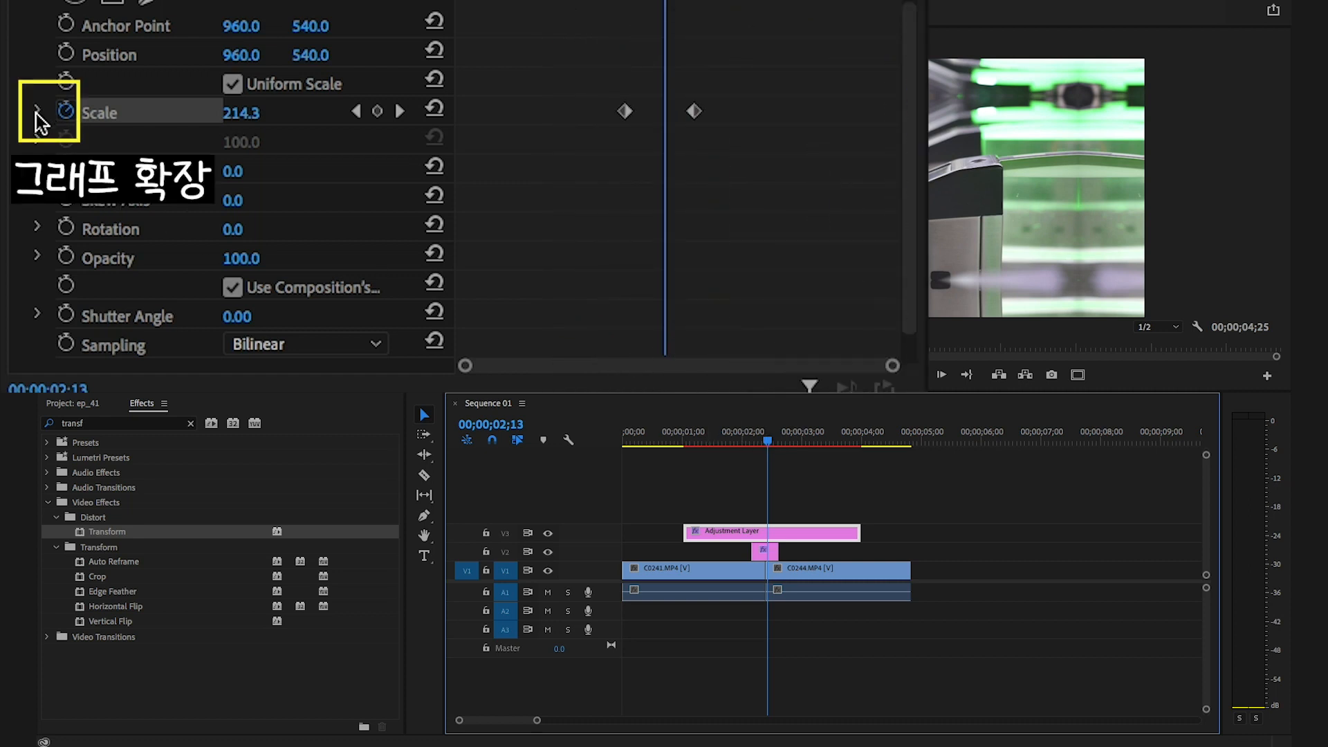
{"action": "left_click", "coordinate": [37, 113]}
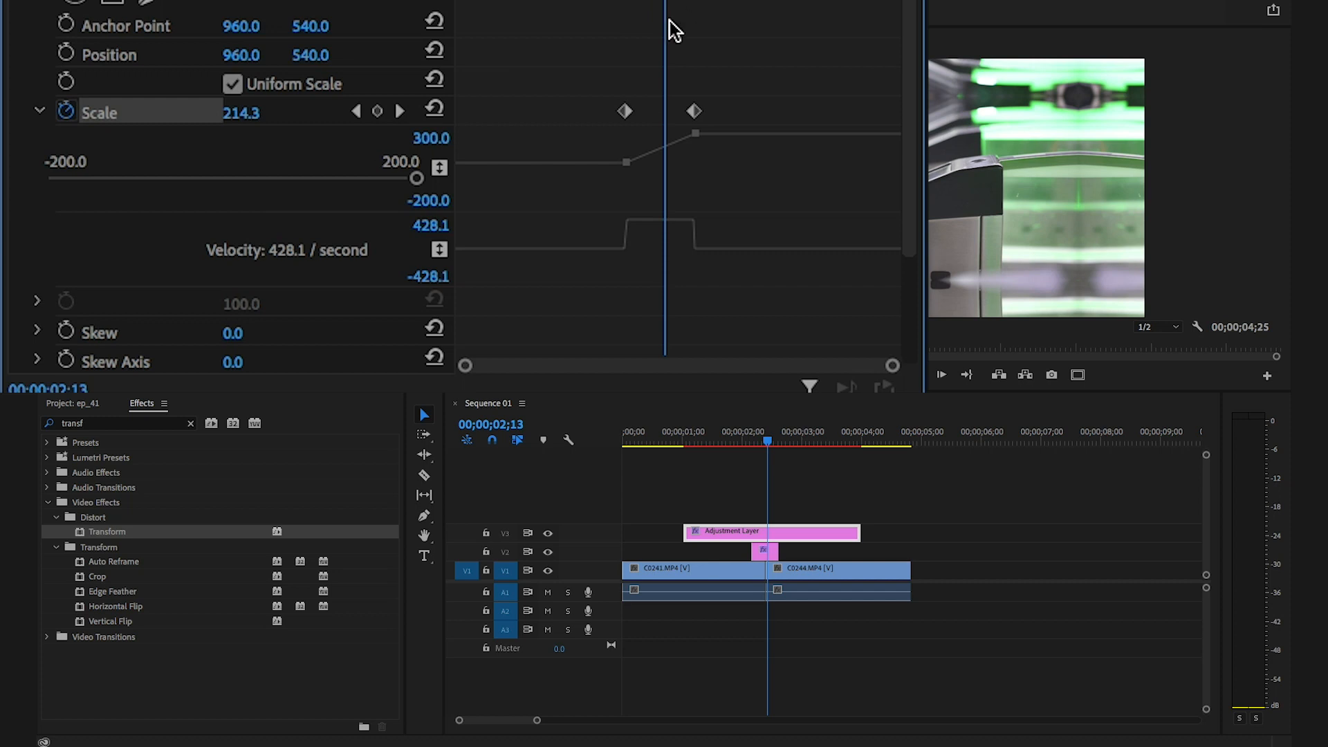
{"action": "scroll", "coordinate": [665, 43], "scroll_direction": "up", "scroll_amount": 5}
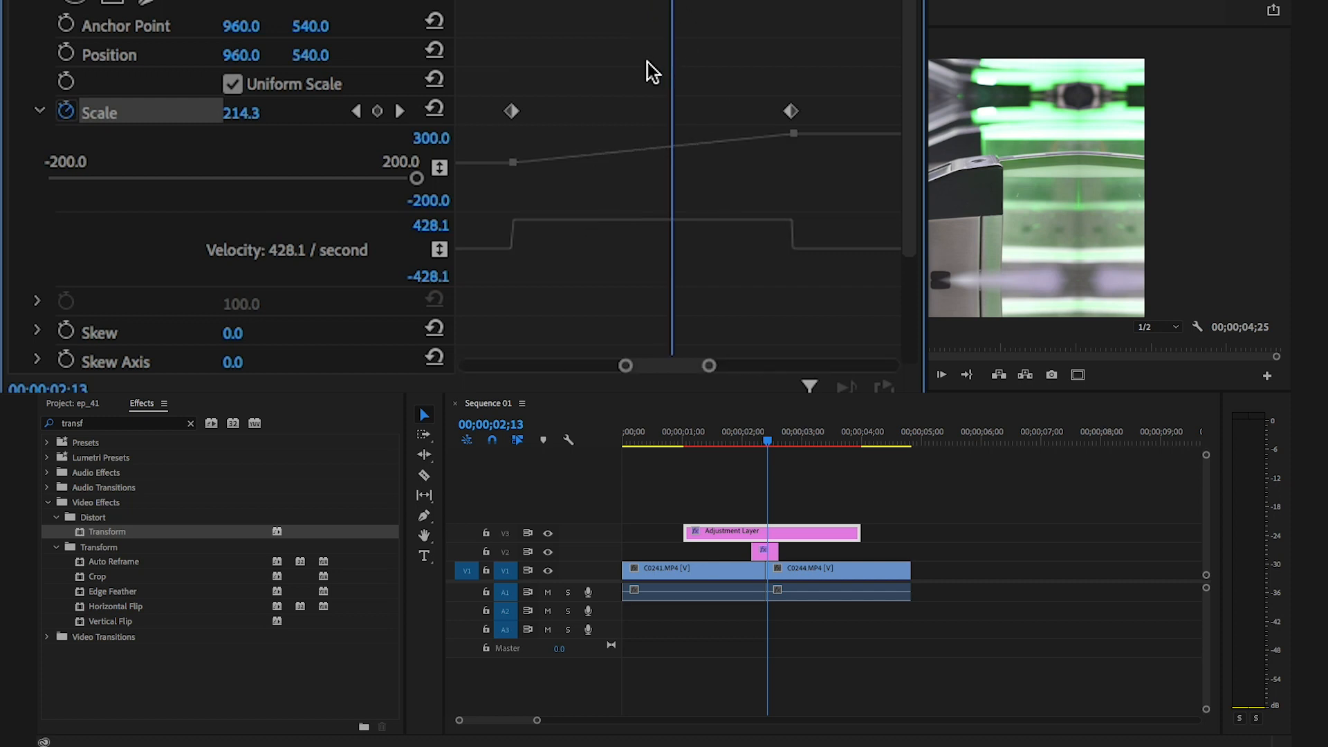
{"action": "left_click_drag", "start_coordinate": [776, 450], "coordinate": [766, 446]}
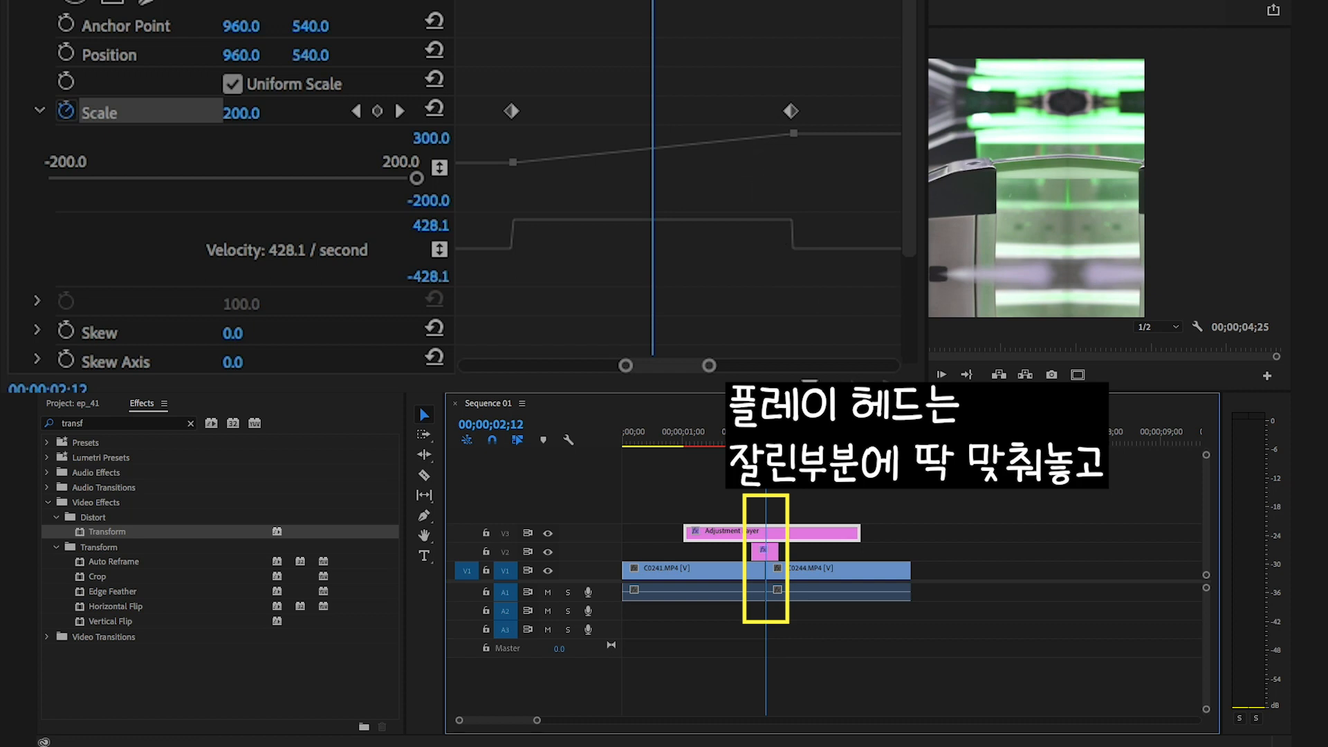
{"action": "left_click", "coordinate": [512, 111]}
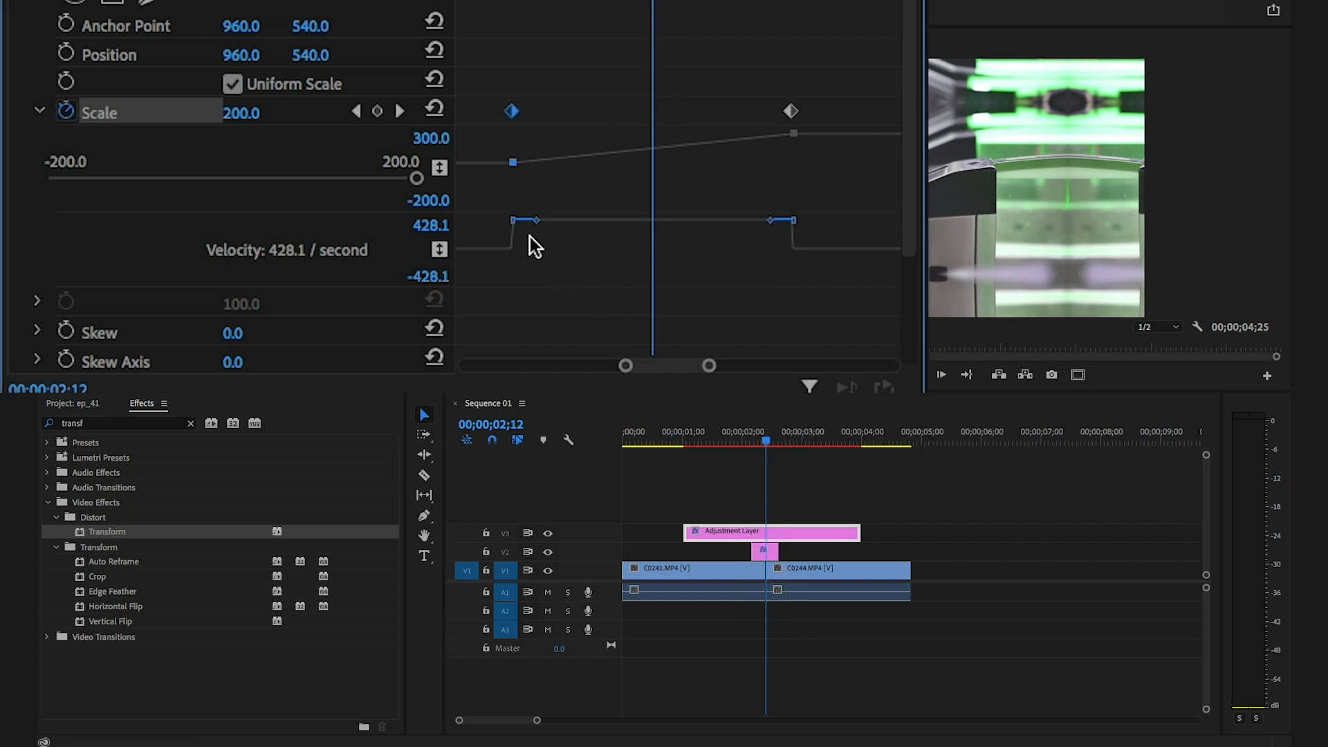
{"action": "left_click_drag", "start_coordinate": [536, 220], "coordinate": [632, 250]}
{"action": "left_click_drag", "start_coordinate": [769, 240], "coordinate": [677, 249]}
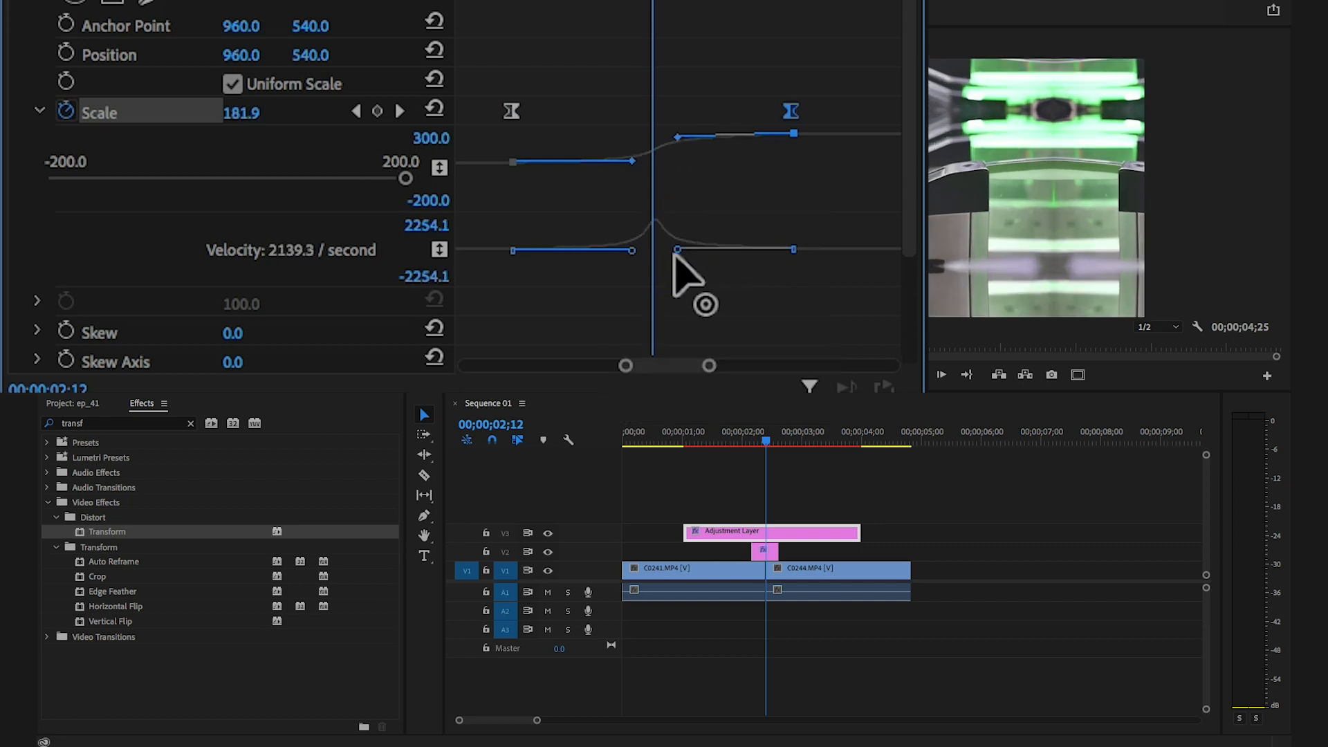
Fine-tune the second Scale keyframe's velocity handle so the curve's peak lines up with the playhead at 00;00;02;12.
{"action": "left_click_drag", "start_coordinate": [677, 250], "coordinate": [681, 253]}
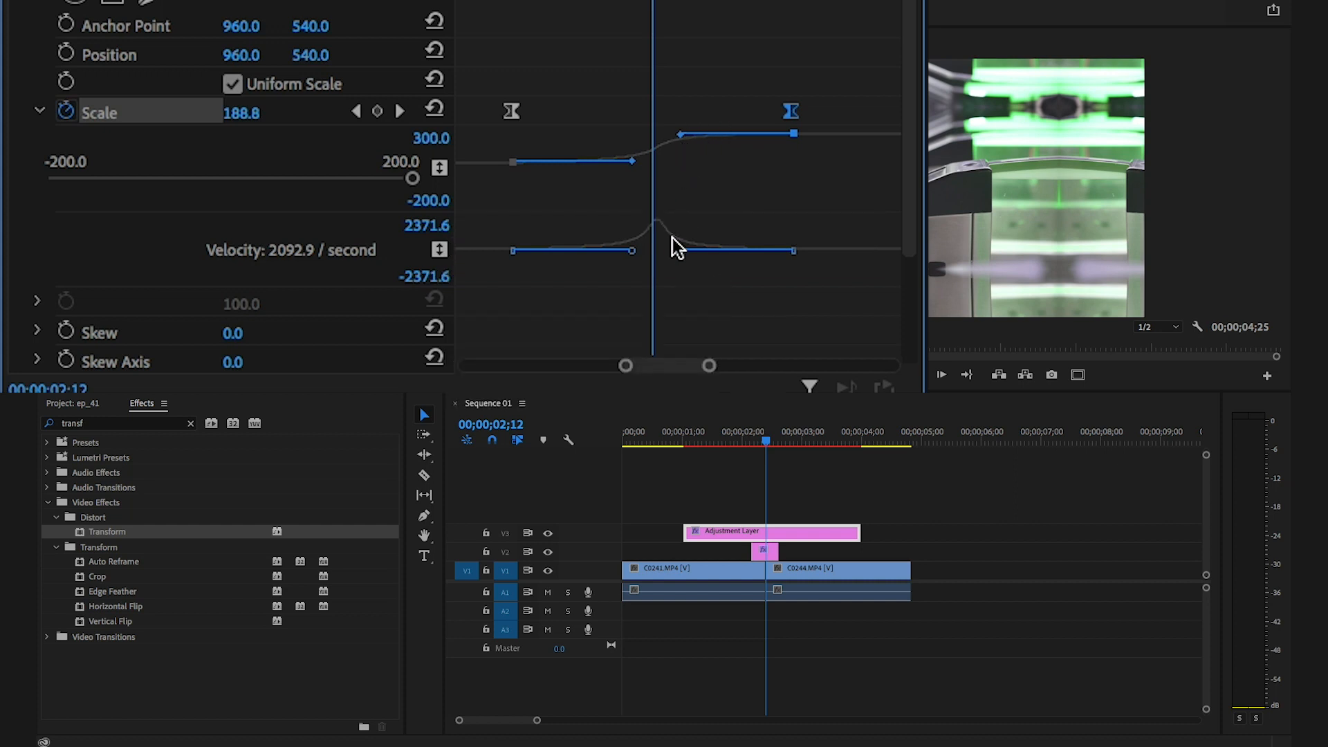
{"action": "left_click_drag", "start_coordinate": [680, 250], "coordinate": [678, 251]}
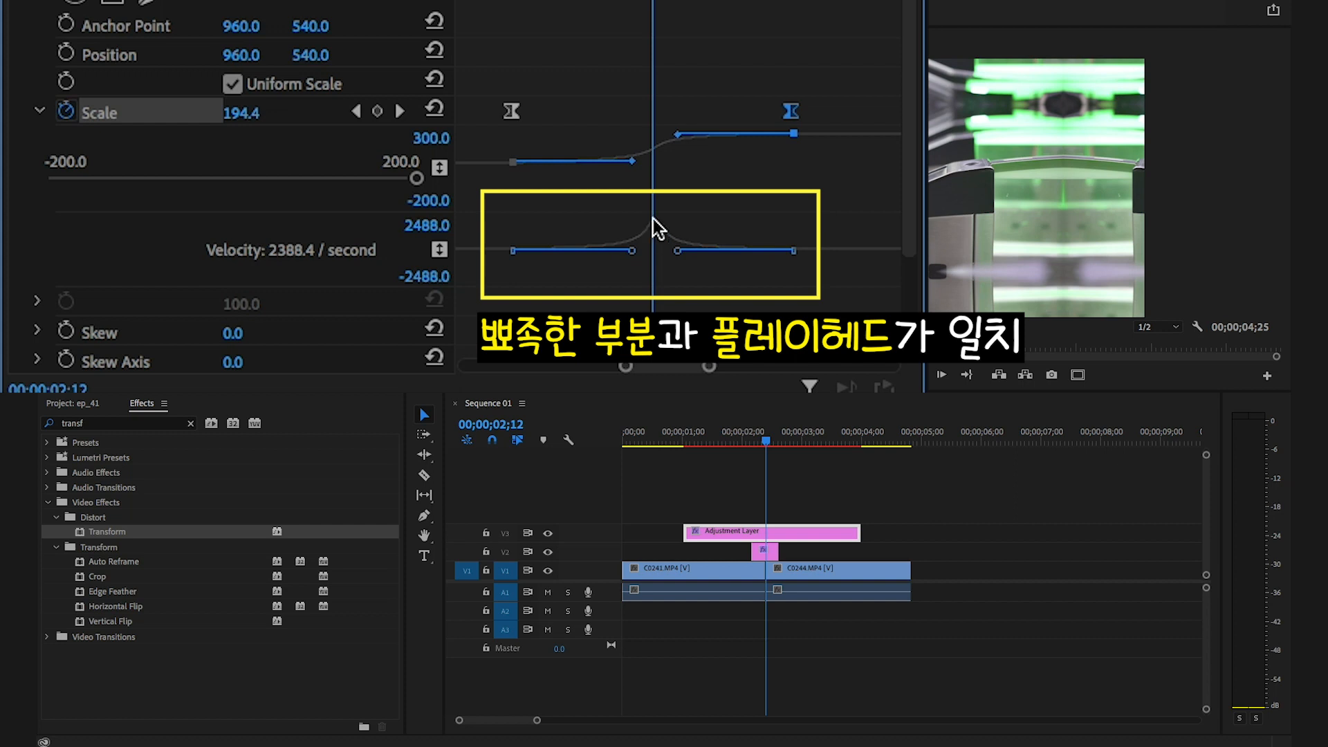
{"action": "left_click_drag", "start_coordinate": [675, 251], "coordinate": [670, 250]}
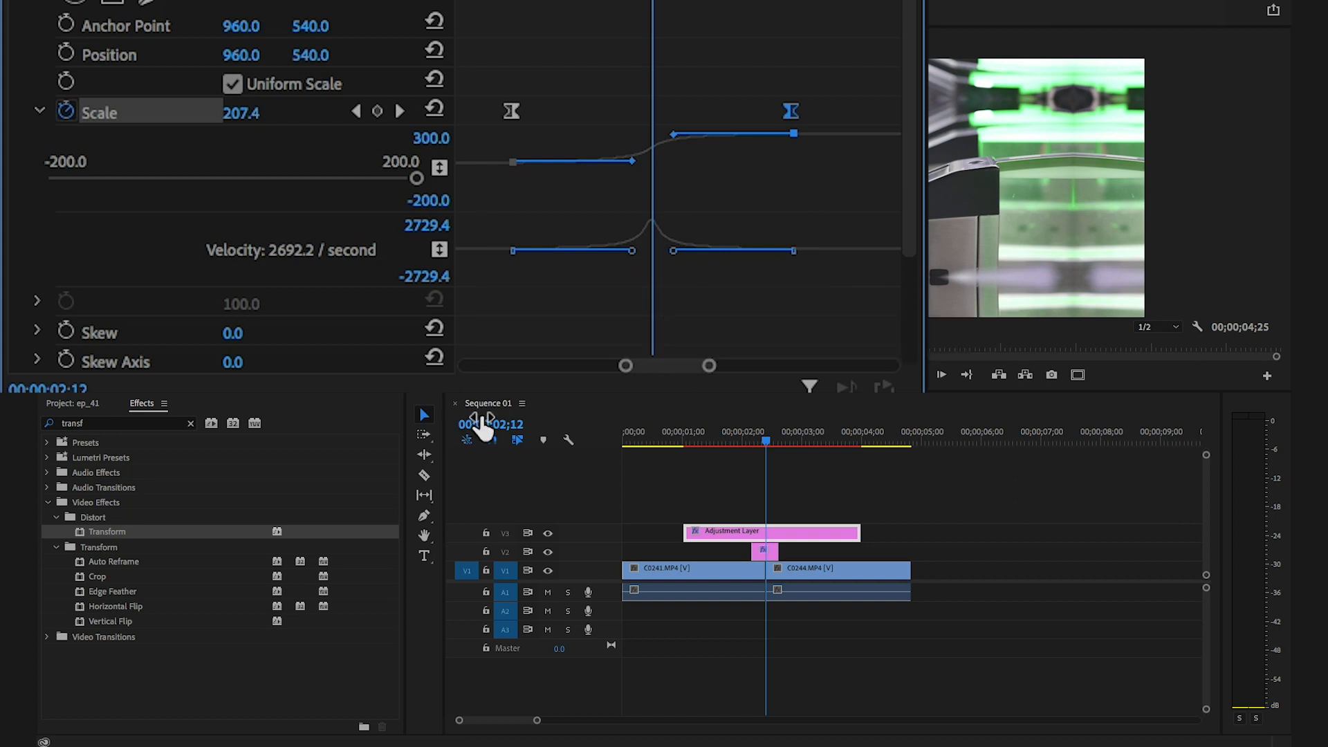
{"action": "left_click", "coordinate": [512, 320]}
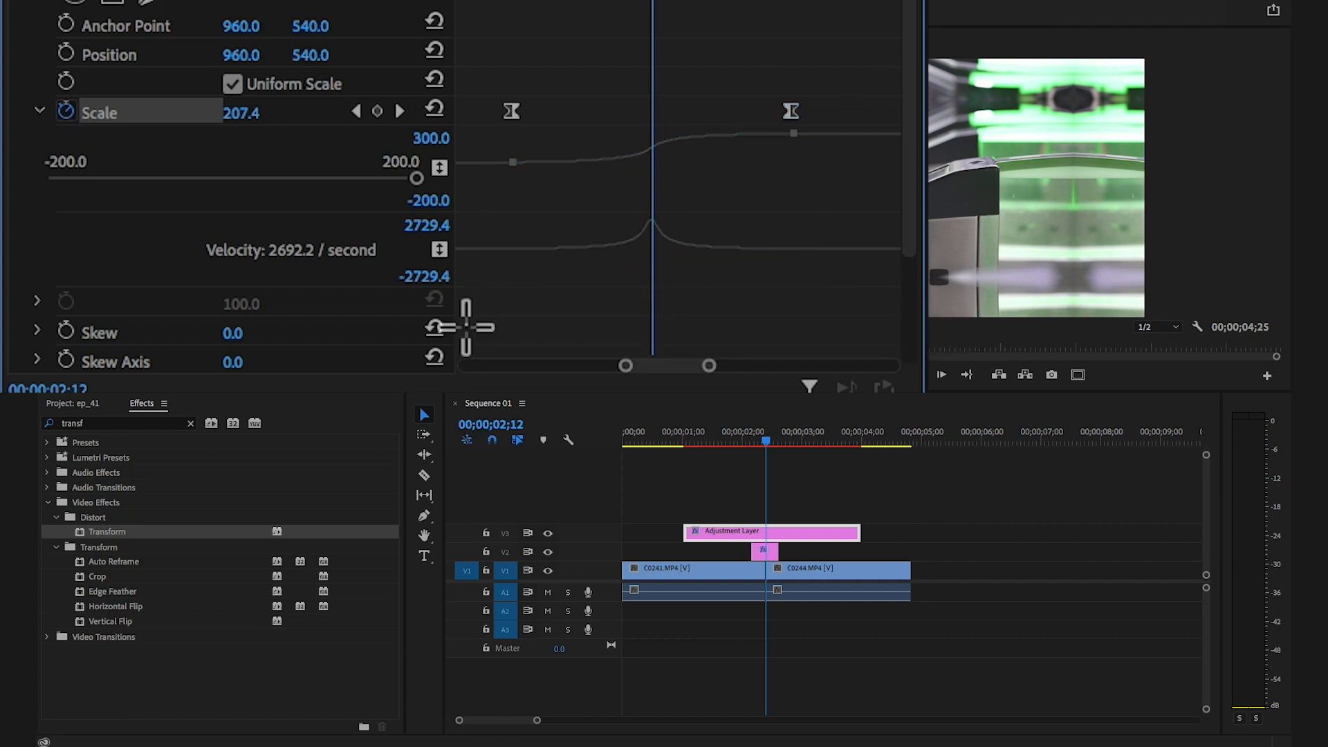
Turn off Use Composition's Shutter Angle in the new Transform effect and set Shutter Angle to 180.
{"action": "scroll", "coordinate": [519, 320], "scroll_direction": "down", "scroll_amount": 3}
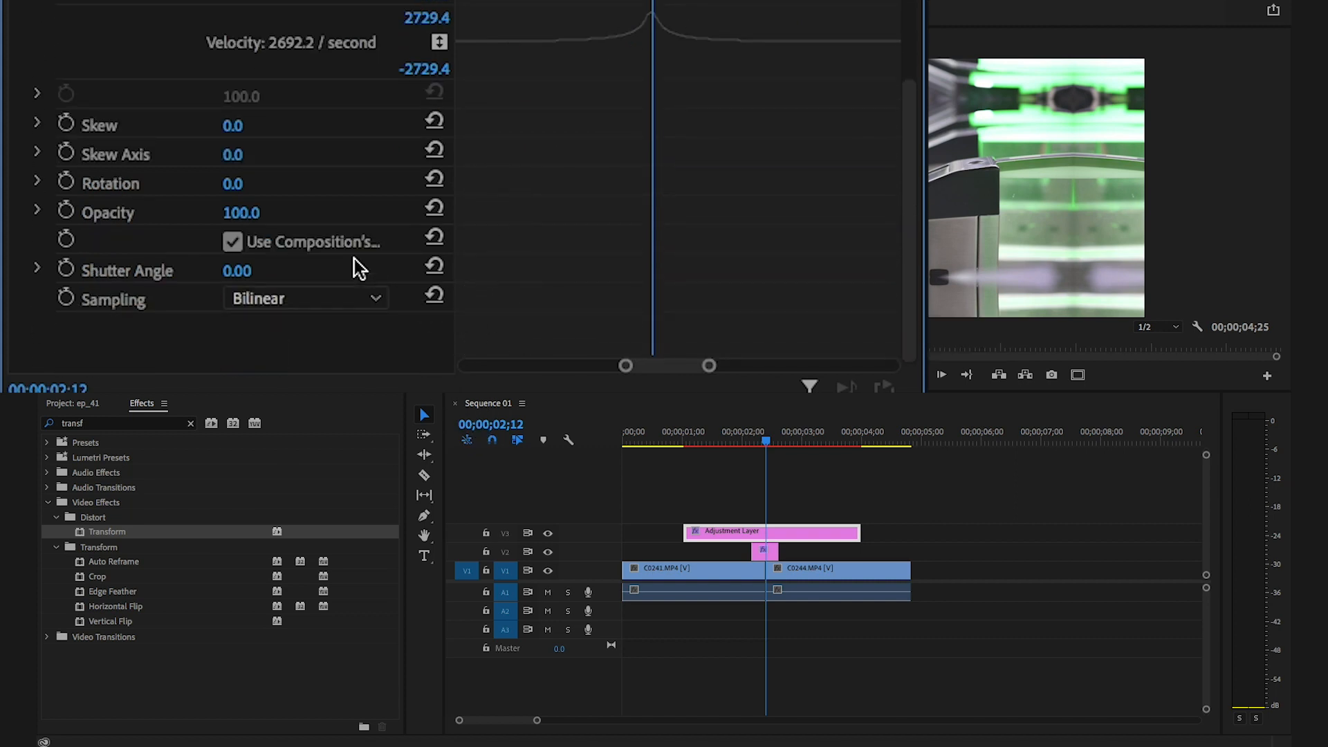
{"action": "left_click", "coordinate": [232, 242]}
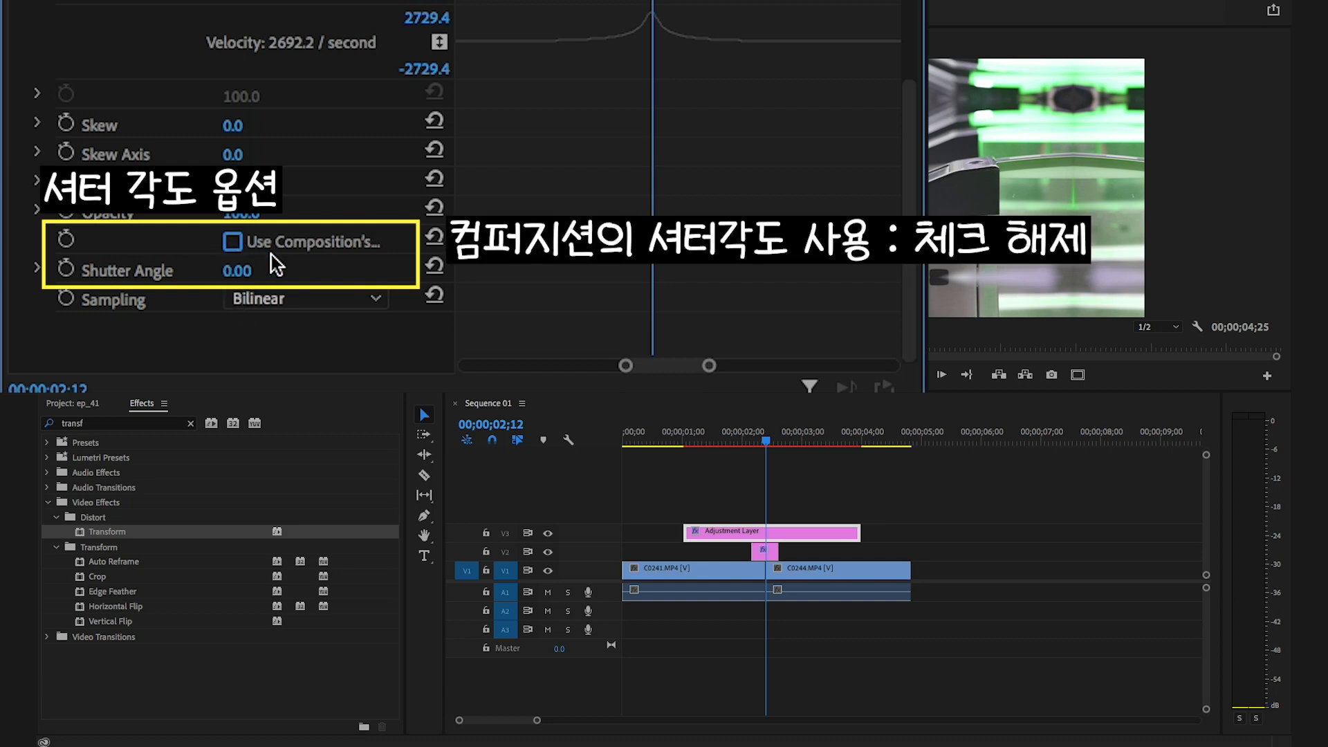
{"action": "left_click", "coordinate": [238, 271]}
{"action": "type", "text": "18"}
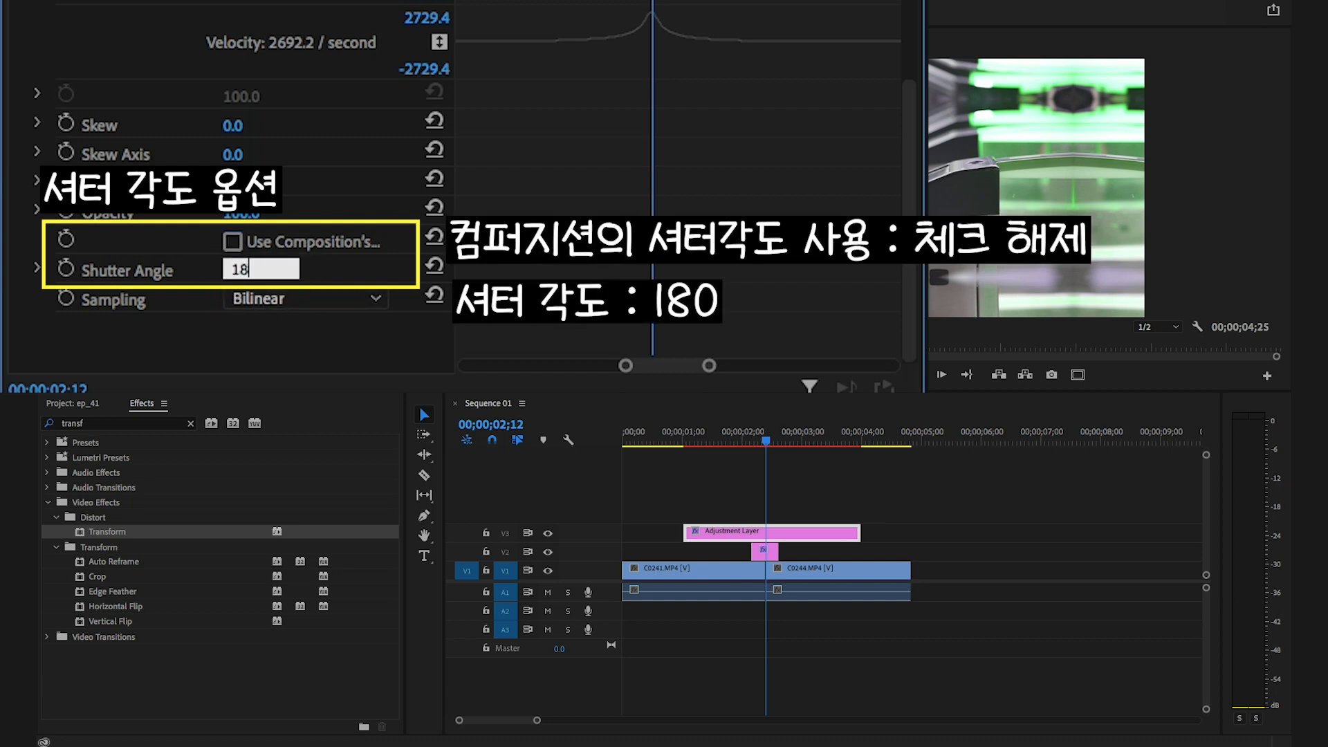
{"action": "type", "text": "0"}
{"action": "key", "text": "Return"}
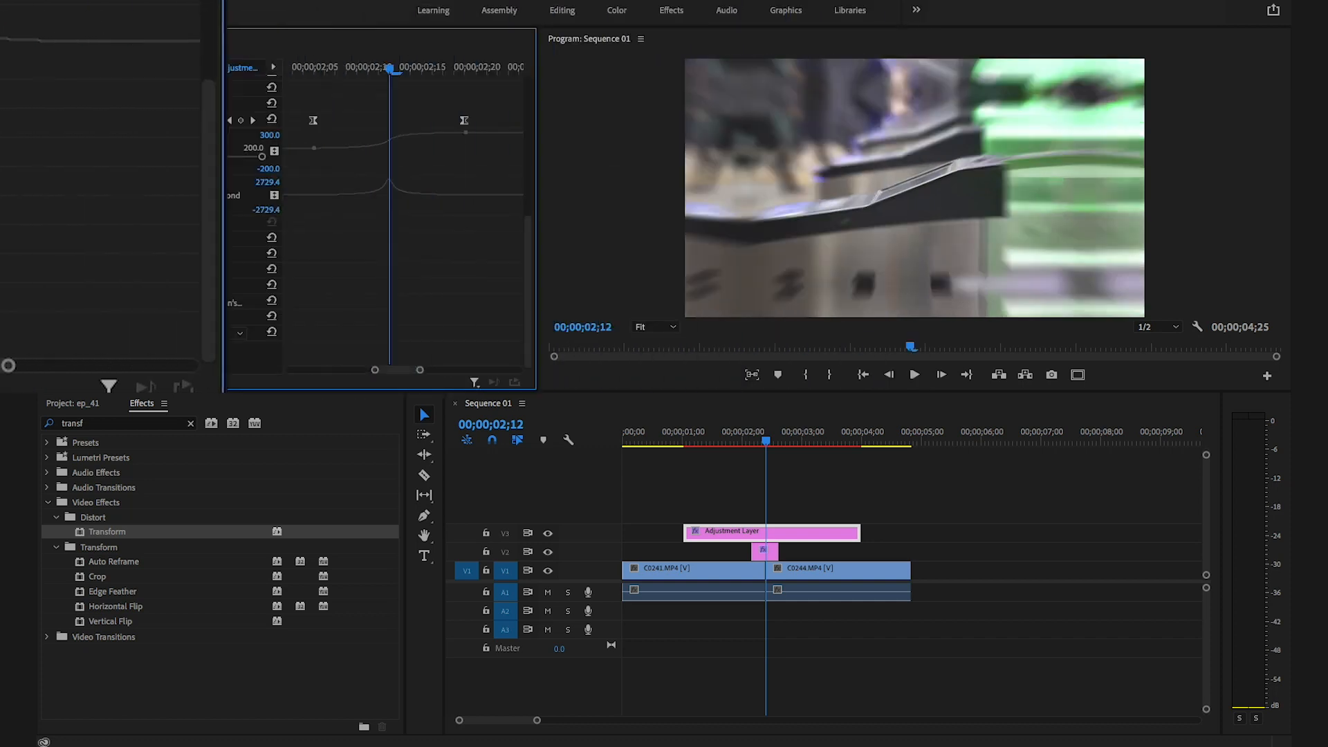
Trim the start of the V2 adjustment layer to the cut at 00;00;02;12 so it covers only the second clip, and check the frames around the cut.
{"action": "left_click_drag", "start_coordinate": [764, 437], "coordinate": [761, 439]}
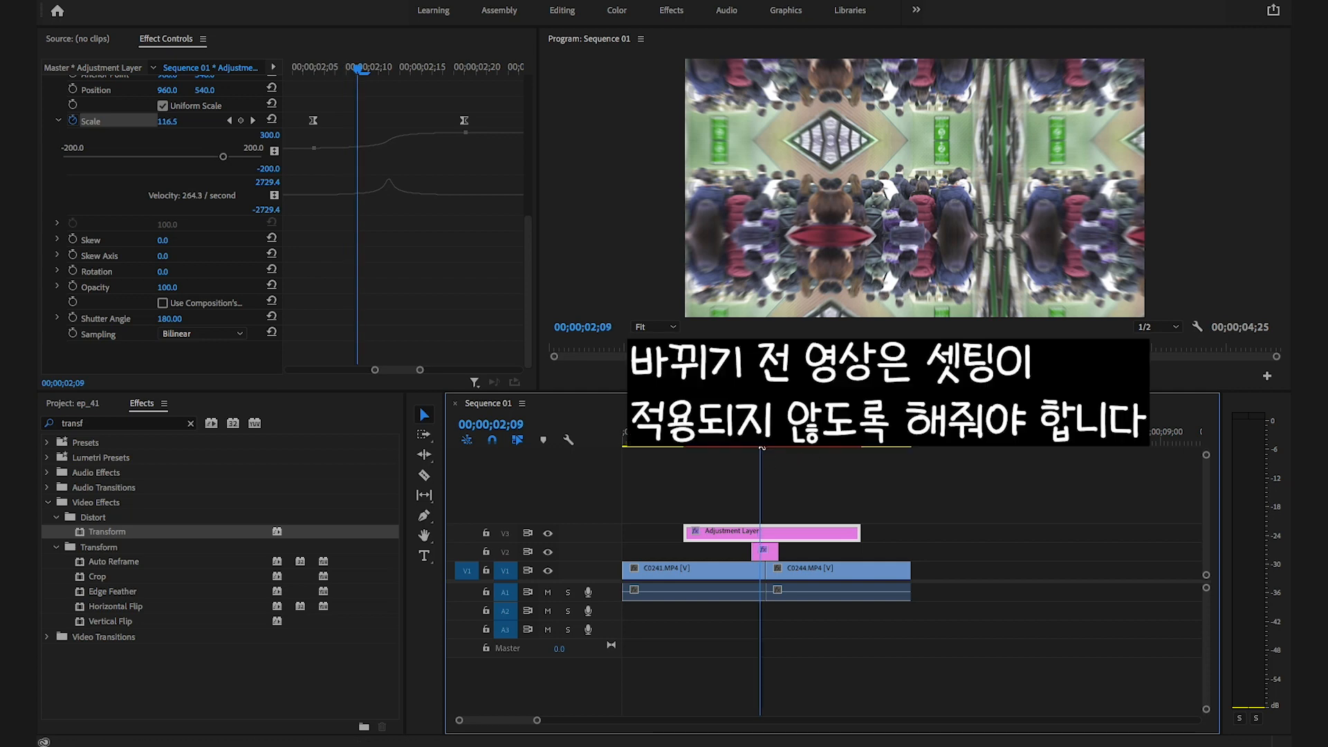
{"action": "left_click_drag", "start_coordinate": [760, 447], "coordinate": [765, 449]}
{"action": "key", "text": "="}
{"action": "key", "text": "="}
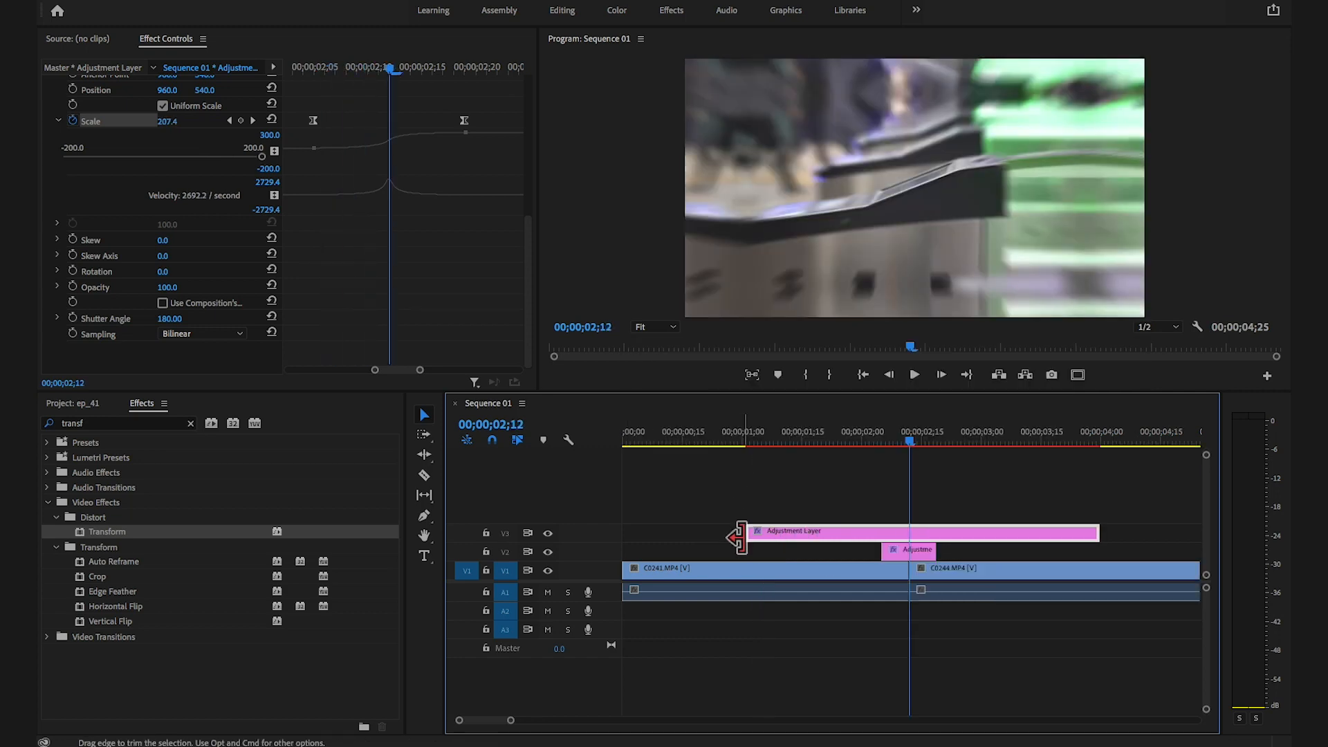
{"action": "left_click", "coordinate": [903, 548]}
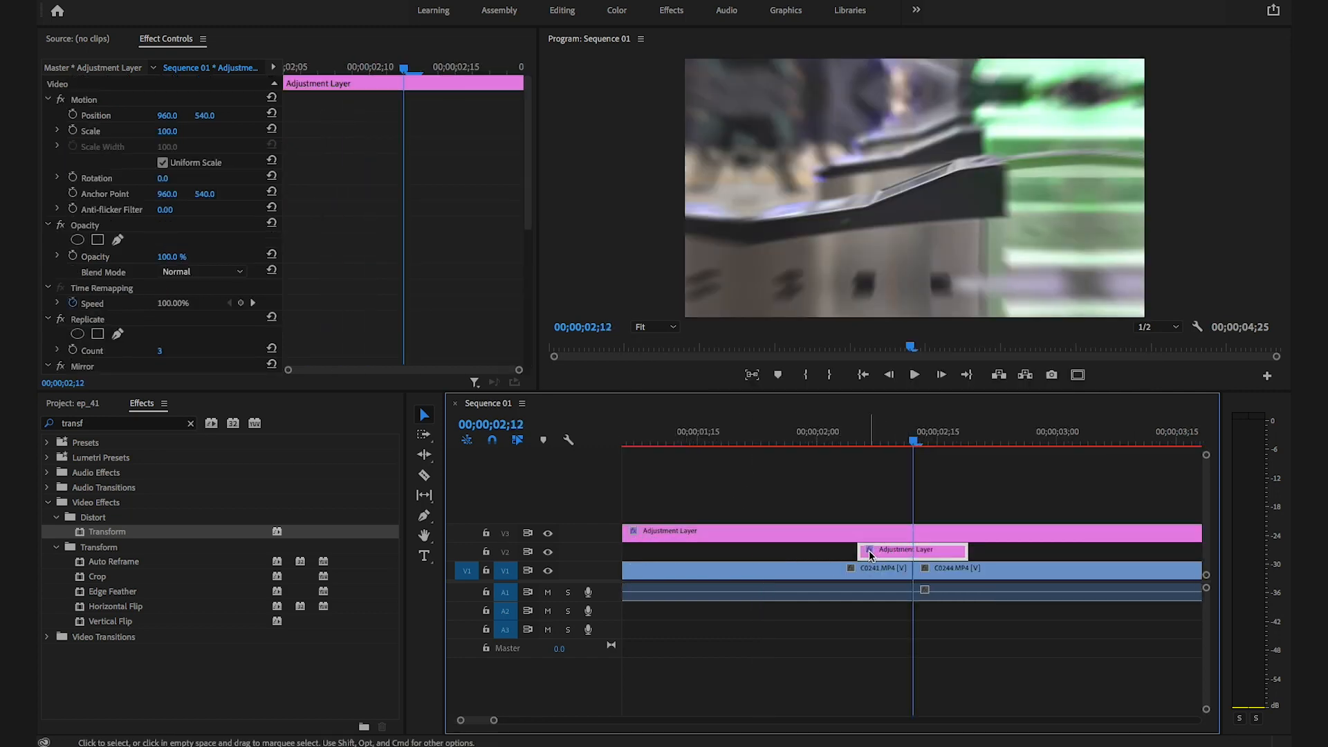
{"action": "left_click_drag", "start_coordinate": [863, 545], "coordinate": [915, 544]}
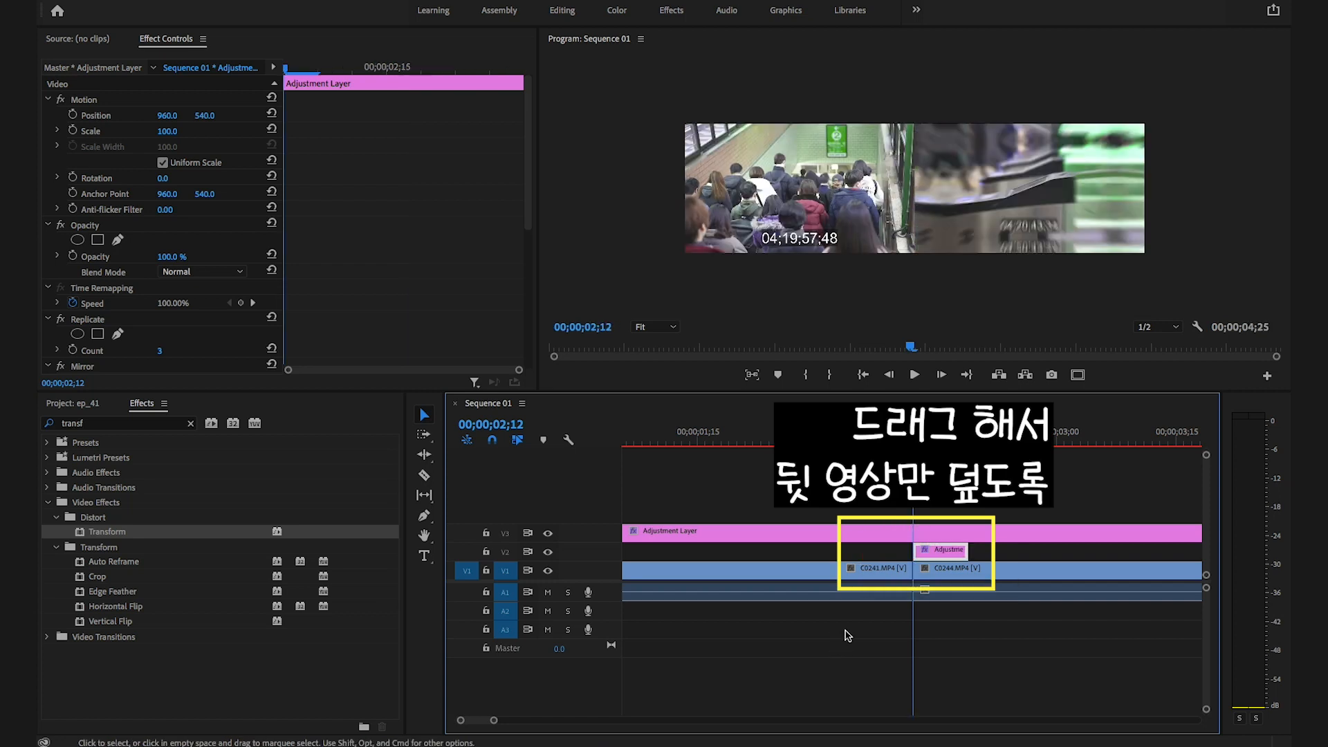
{"action": "left_click", "coordinate": [915, 443]}
{"action": "left_click", "coordinate": [850, 442]}
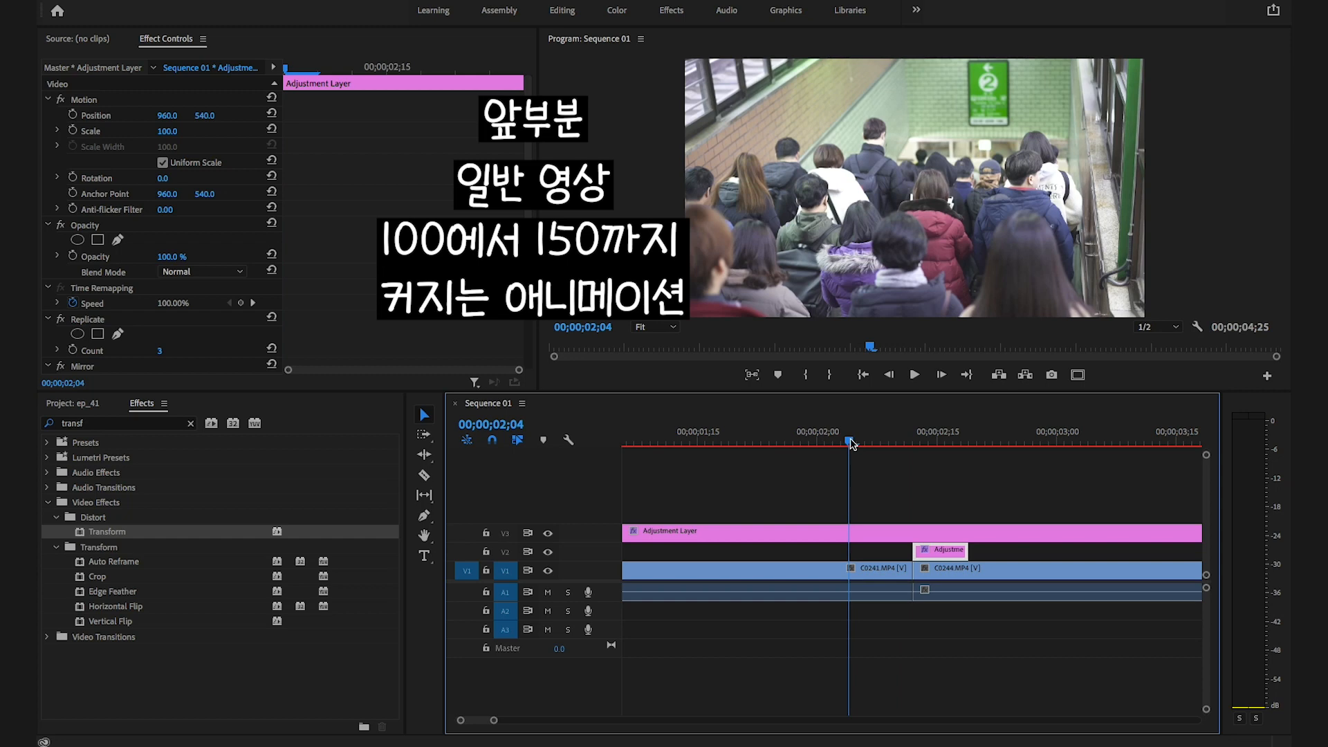
{"action": "left_click_drag", "start_coordinate": [850, 444], "coordinate": [912, 453]}
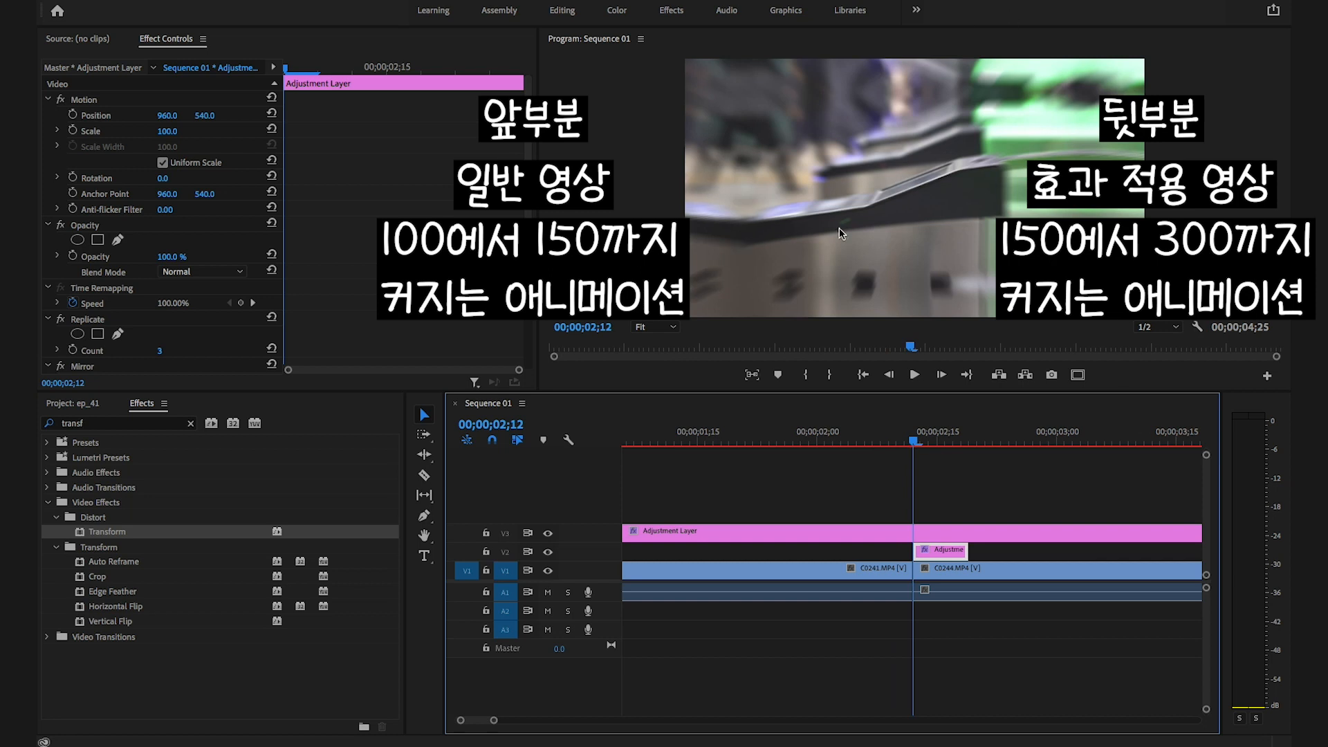
{"action": "left_click", "coordinate": [953, 437]}
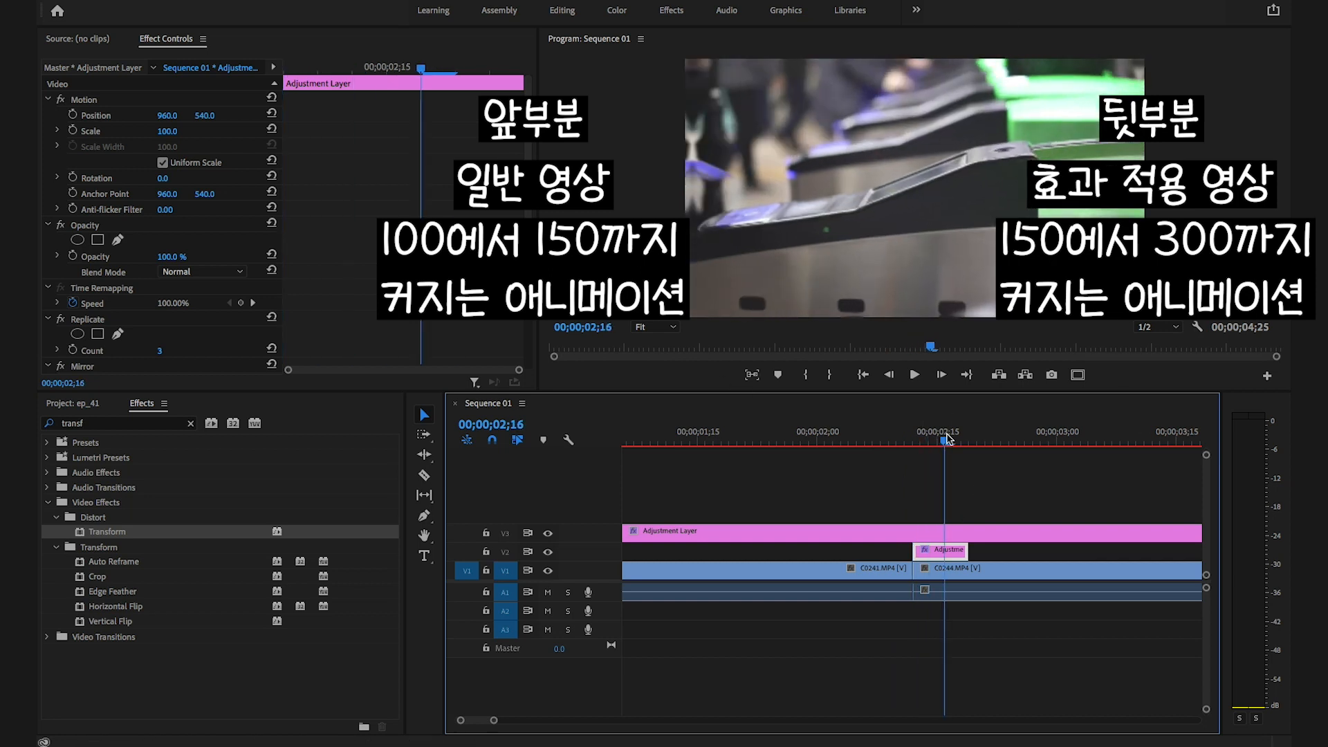
{"action": "left_click_drag", "start_coordinate": [953, 437], "coordinate": [915, 444]}
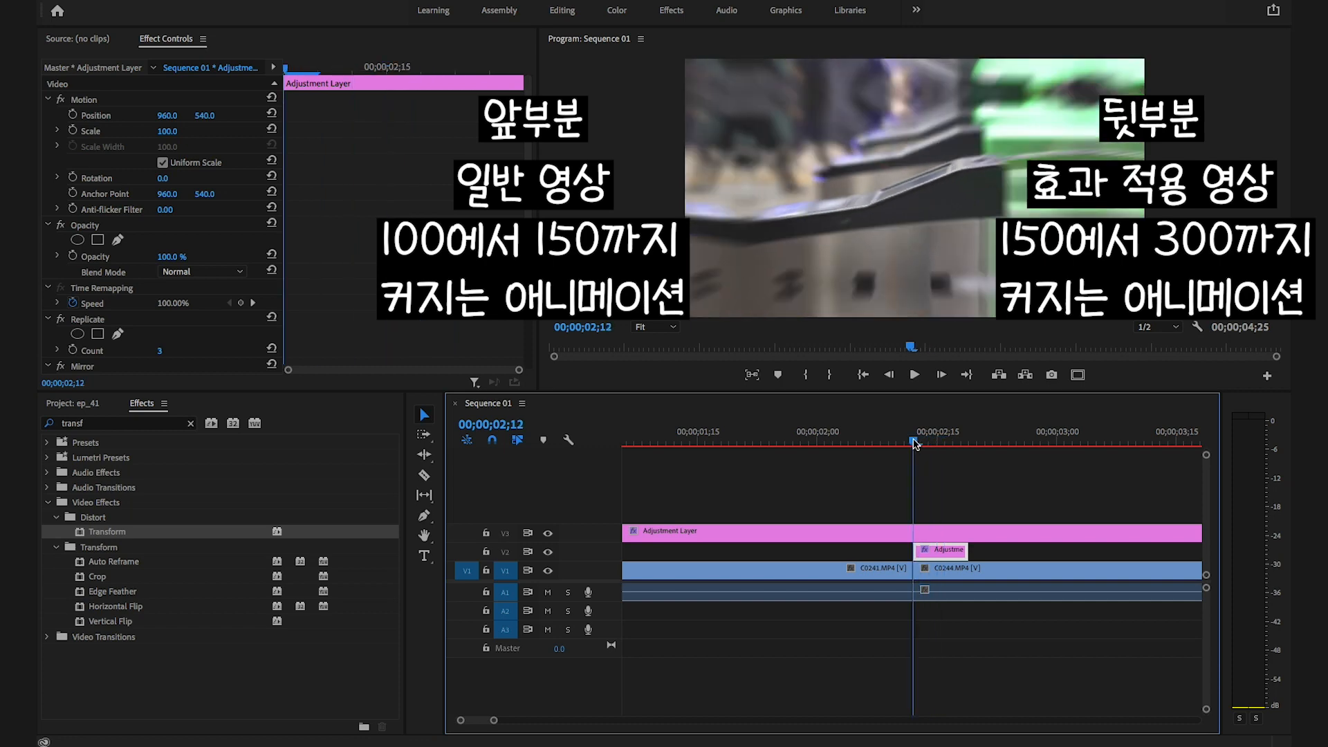
Split the V3 adjustment layer at 00;00;02;05 and 00;00;02;19, and delete the pieces outside that range.
{"action": "key", "text": "minus"}
{"action": "left_click", "coordinate": [886, 531]}
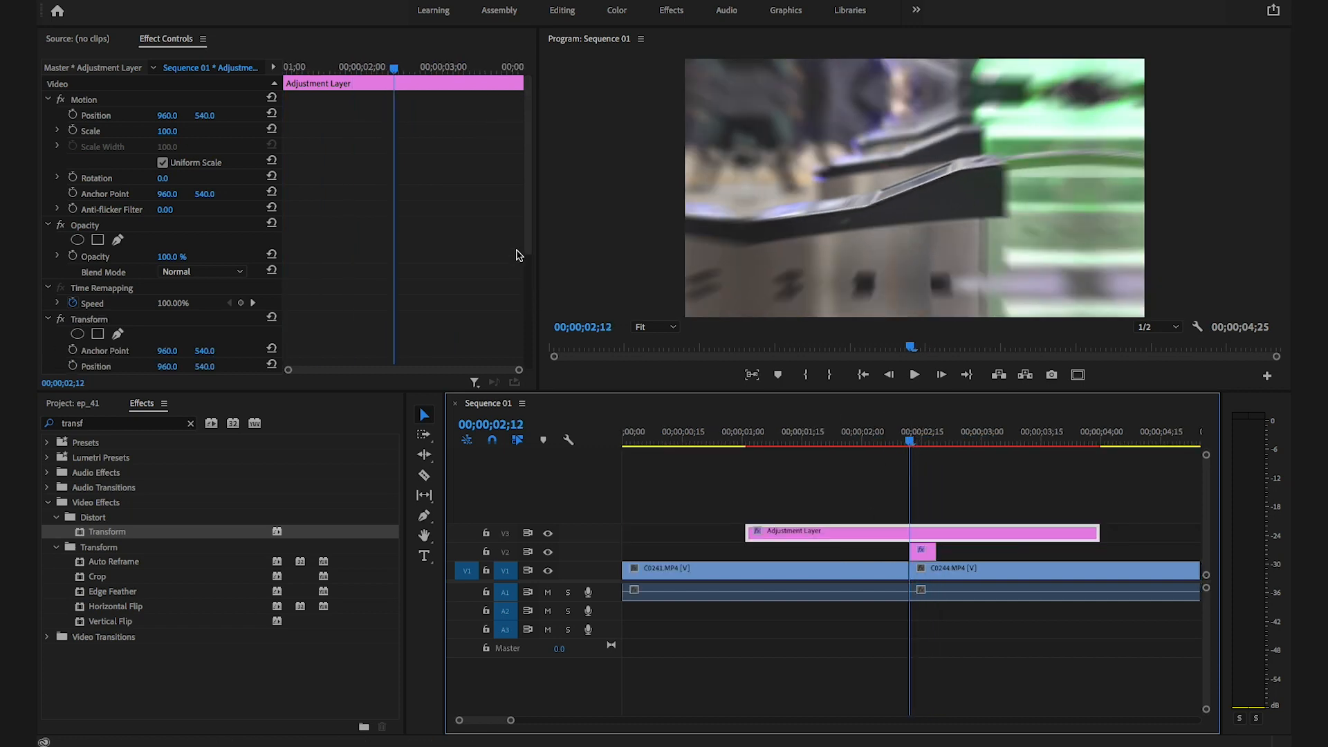
{"action": "left_click_drag", "start_coordinate": [390, 69], "coordinate": [374, 70]}
{"action": "left_click", "coordinate": [880, 531]}
{"action": "key", "text": "super+k"}
{"action": "left_click", "coordinate": [940, 443]}
{"action": "left_click_drag", "start_coordinate": [983, 499], "coordinate": [995, 540]}
{"action": "key", "text": "super+k"}
{"action": "key", "text": "Delete"}
{"action": "left_click", "coordinate": [827, 535]}
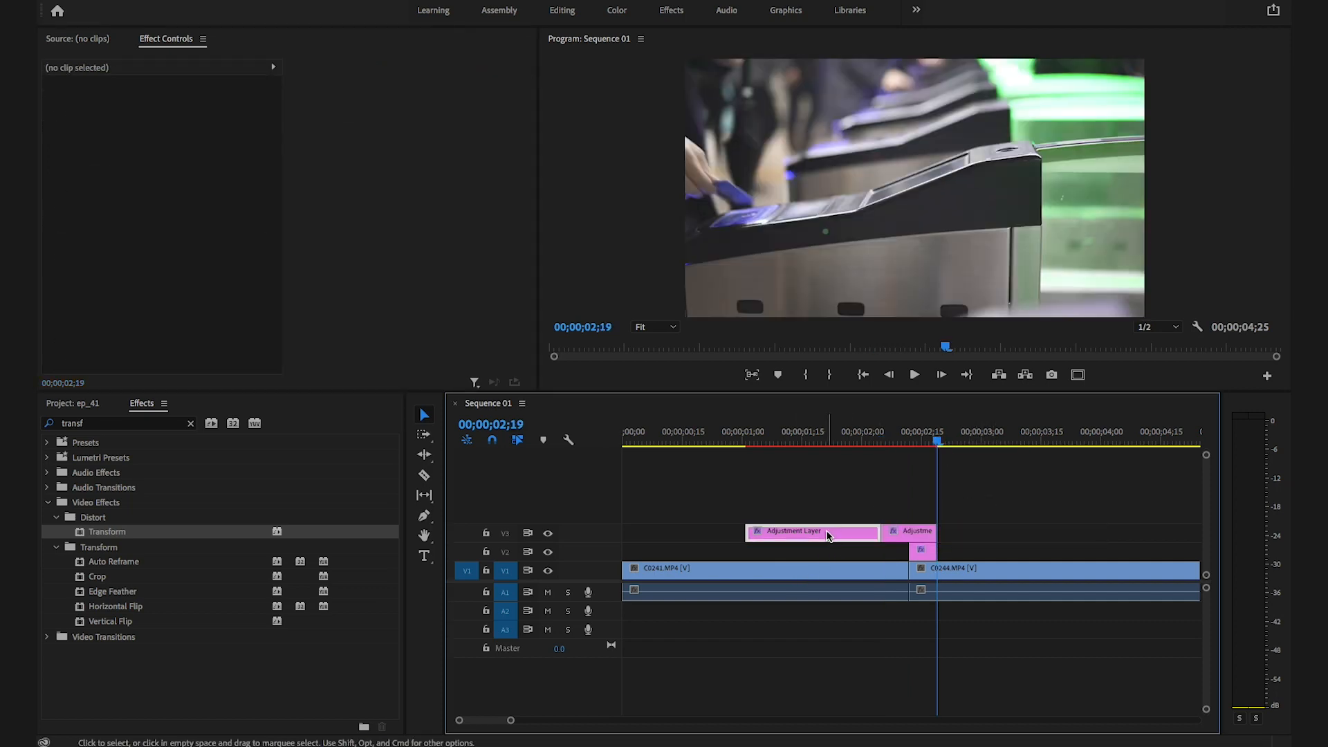
{"action": "key", "text": "Delete"}
Mark an in-to-out range around the transition, ending at 00;00;02;24, and render it for a playback preview.
{"action": "left_click", "coordinate": [853, 436]}
{"action": "key", "text": "i"}
{"action": "left_click", "coordinate": [958, 433]}
{"action": "key", "text": "o"}
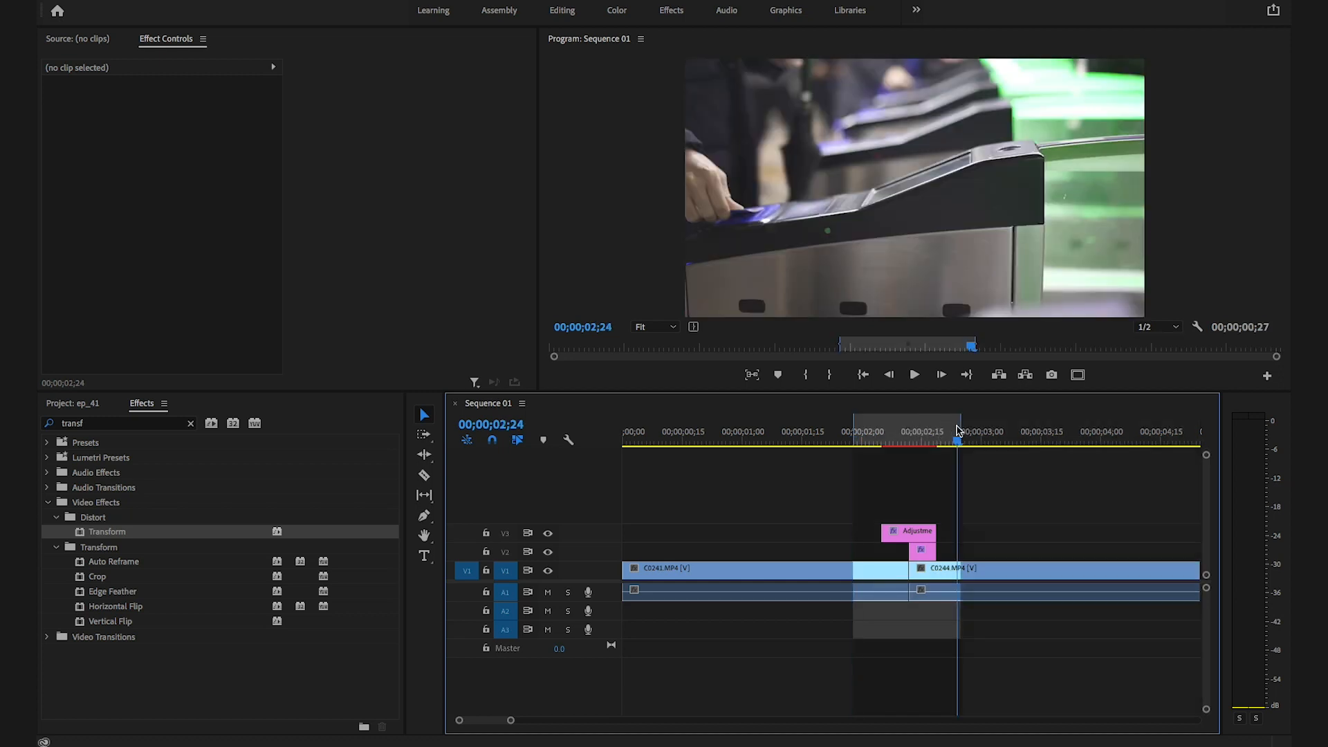
{"action": "key", "text": "Return"}
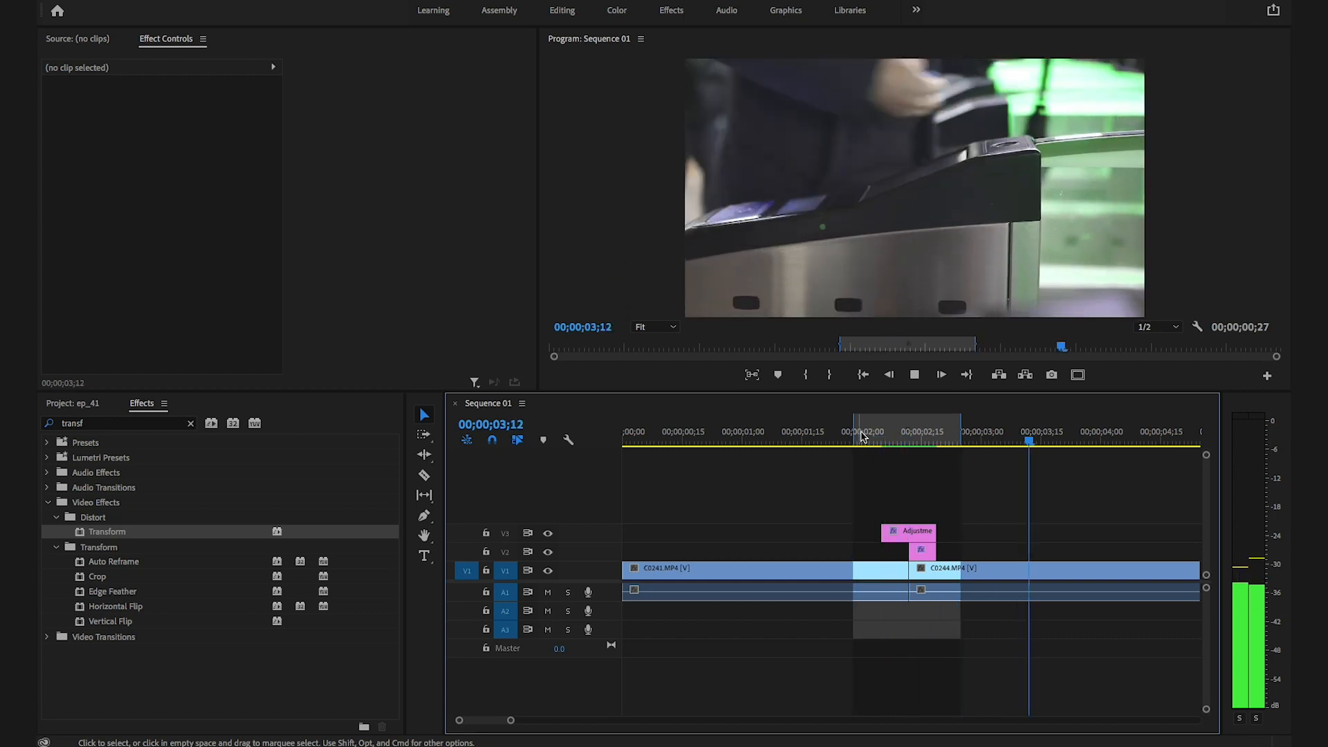
{"action": "key", "text": "space"}
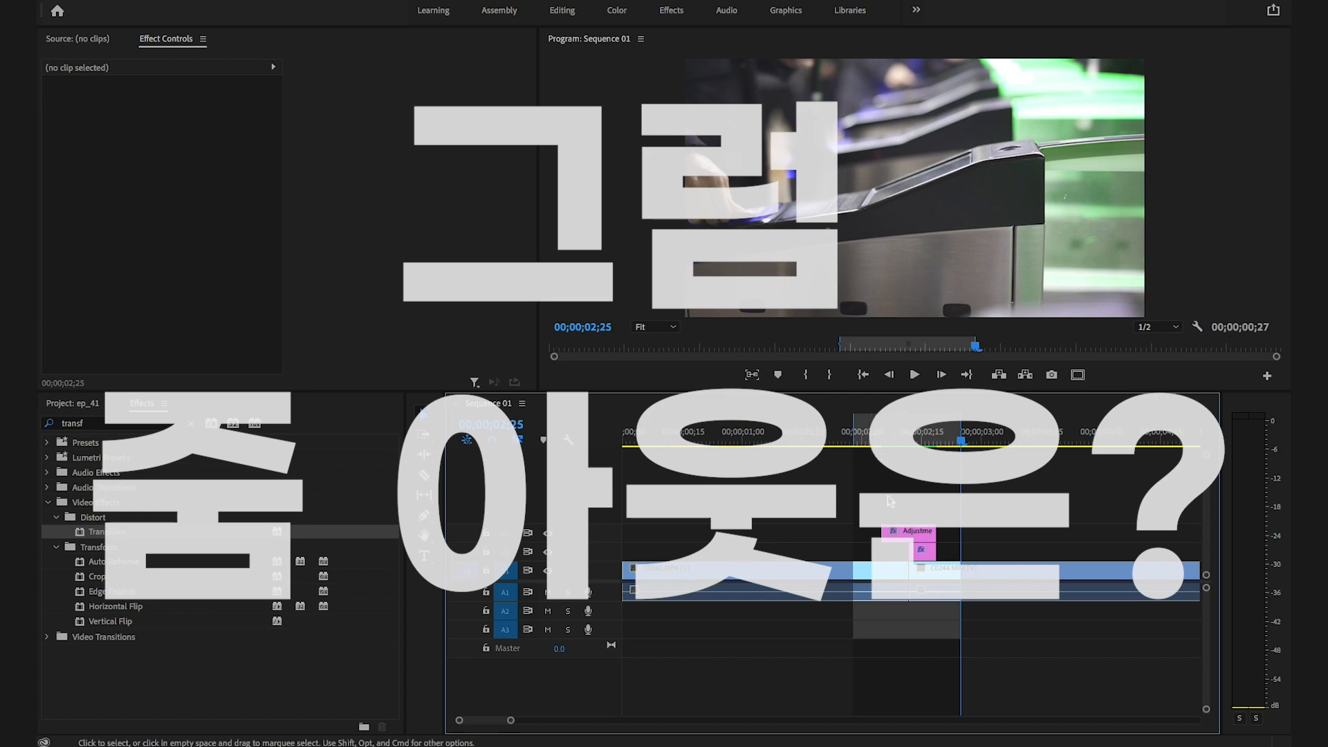
Reverse the zoom on the V3 layer by setting the Transform Scale keyframes to 300 at 00;00;02;05 and 100 at 00;00;02;19.
{"action": "left_click", "coordinate": [918, 432]}
{"action": "left_click", "coordinate": [912, 531]}
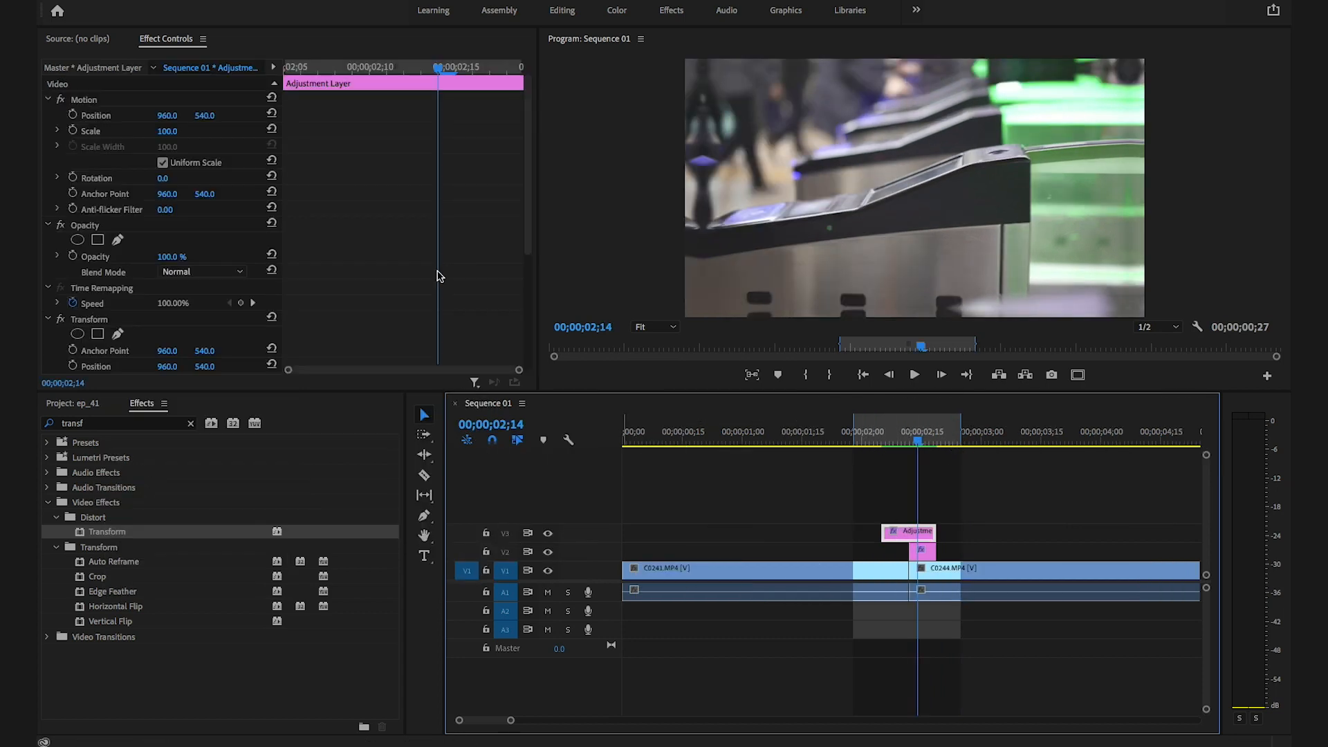
{"action": "scroll", "coordinate": [419, 276], "scroll_direction": "down", "scroll_amount": 5}
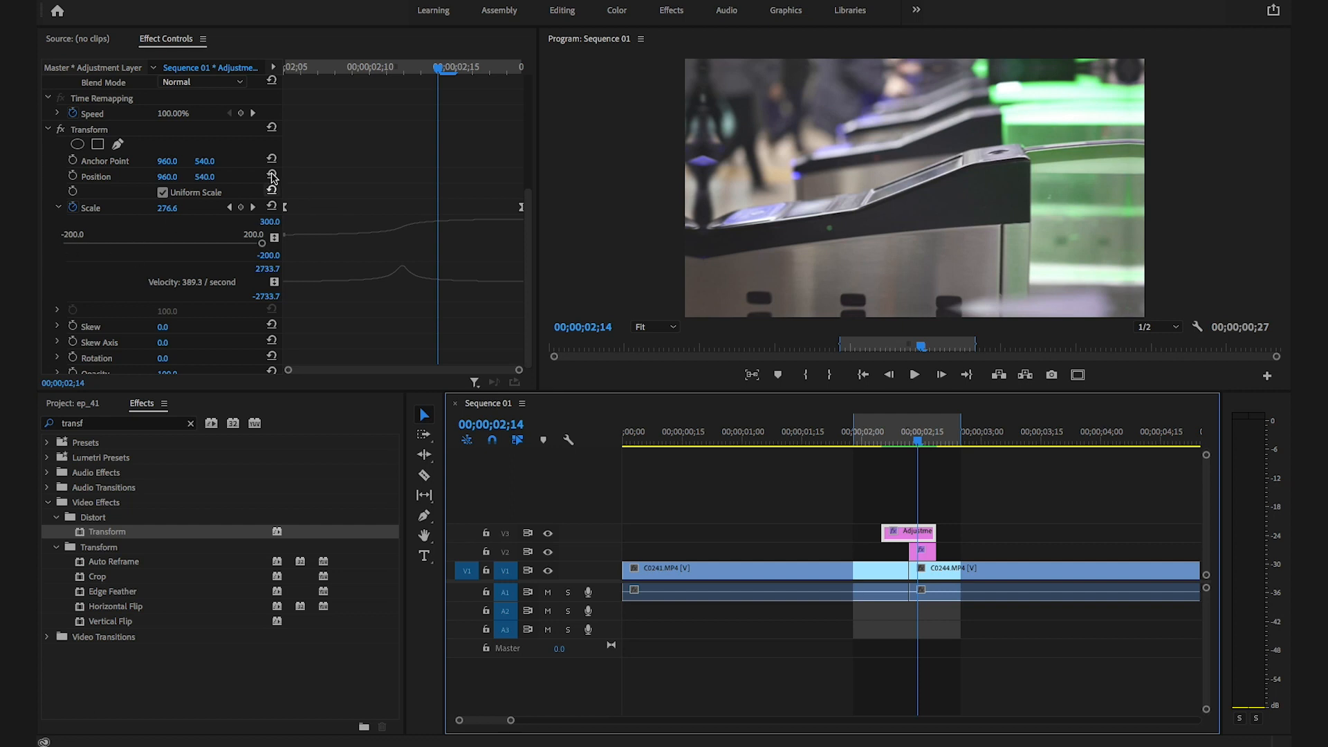
{"action": "left_click", "coordinate": [230, 207]}
{"action": "left_click", "coordinate": [253, 207]}
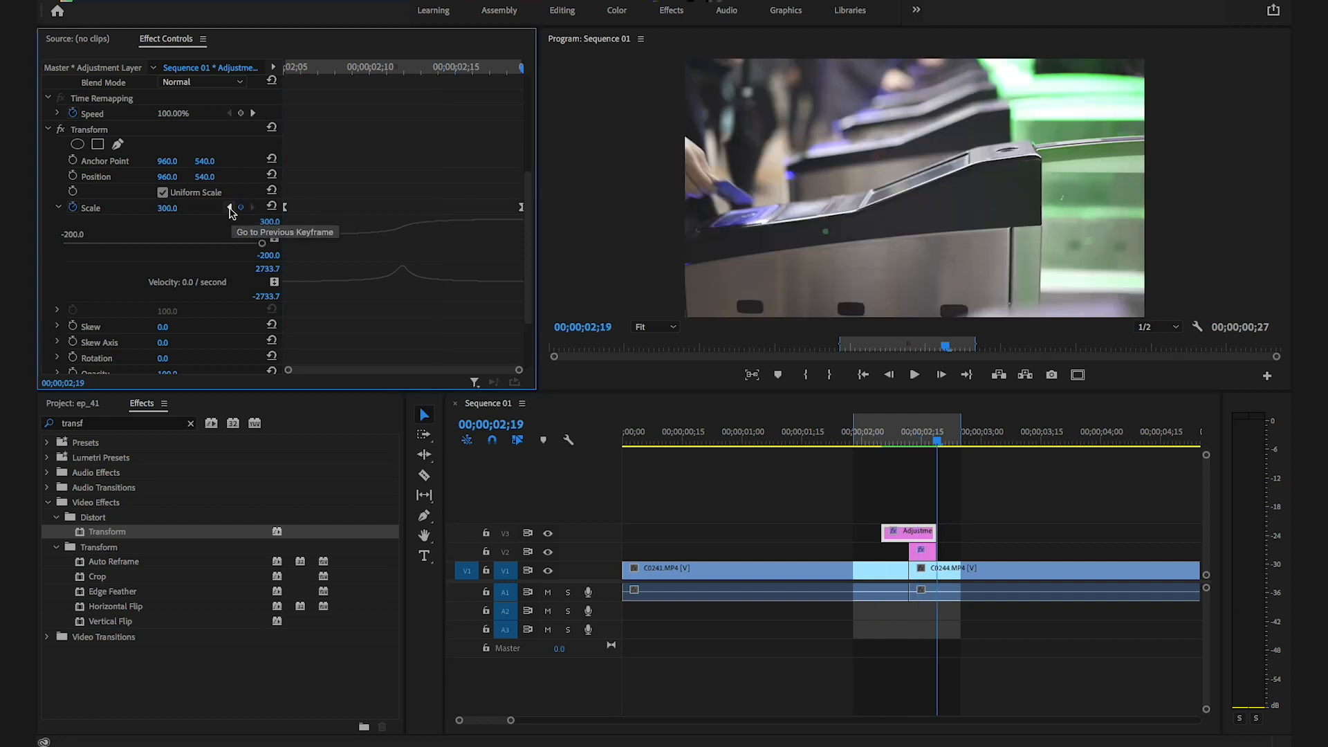
{"action": "left_click", "coordinate": [230, 207]}
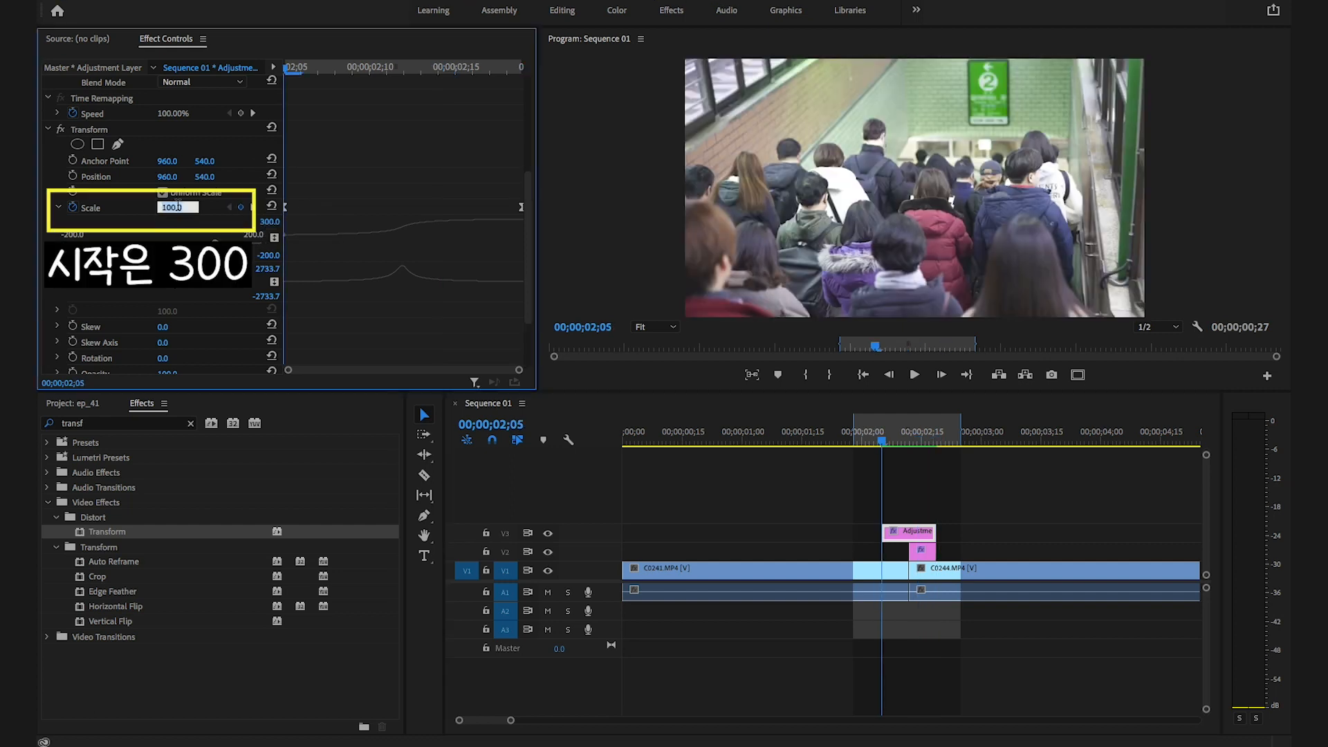
{"action": "key", "text": "Return"}
{"action": "left_click", "coordinate": [252, 207]}
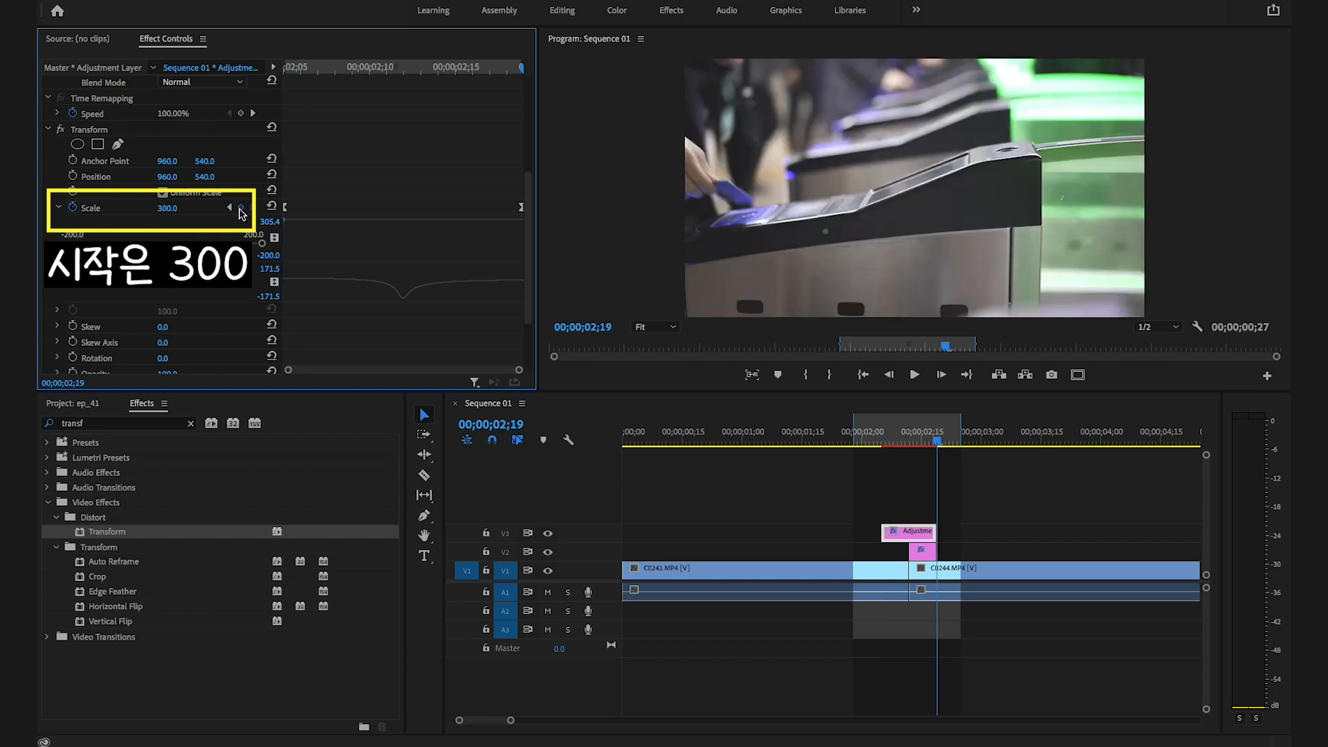
{"action": "type", "text": "100"}
{"action": "key", "text": "Return"}
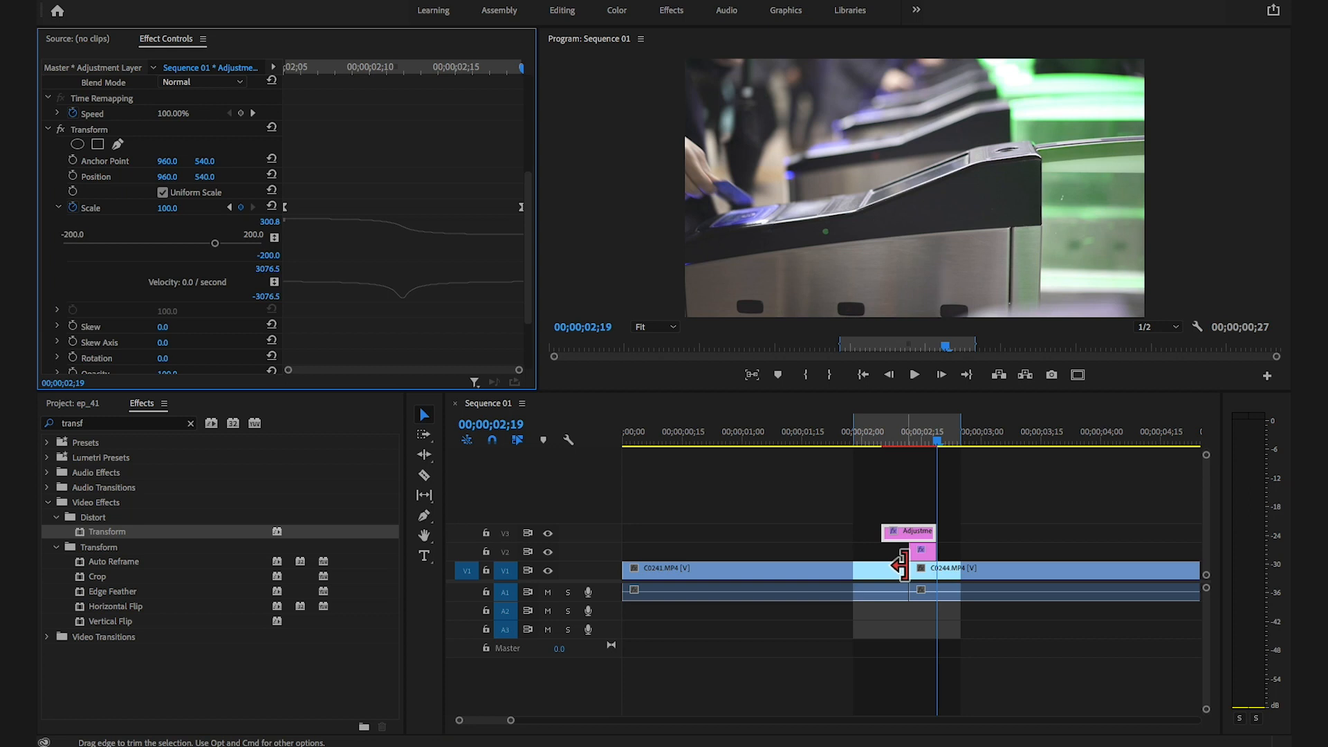
Move the V2 adjustment layer so it ends at the cut and covers only the first clip, and play the transition.
{"action": "left_click_drag", "start_coordinate": [927, 554], "coordinate": [898, 567]}
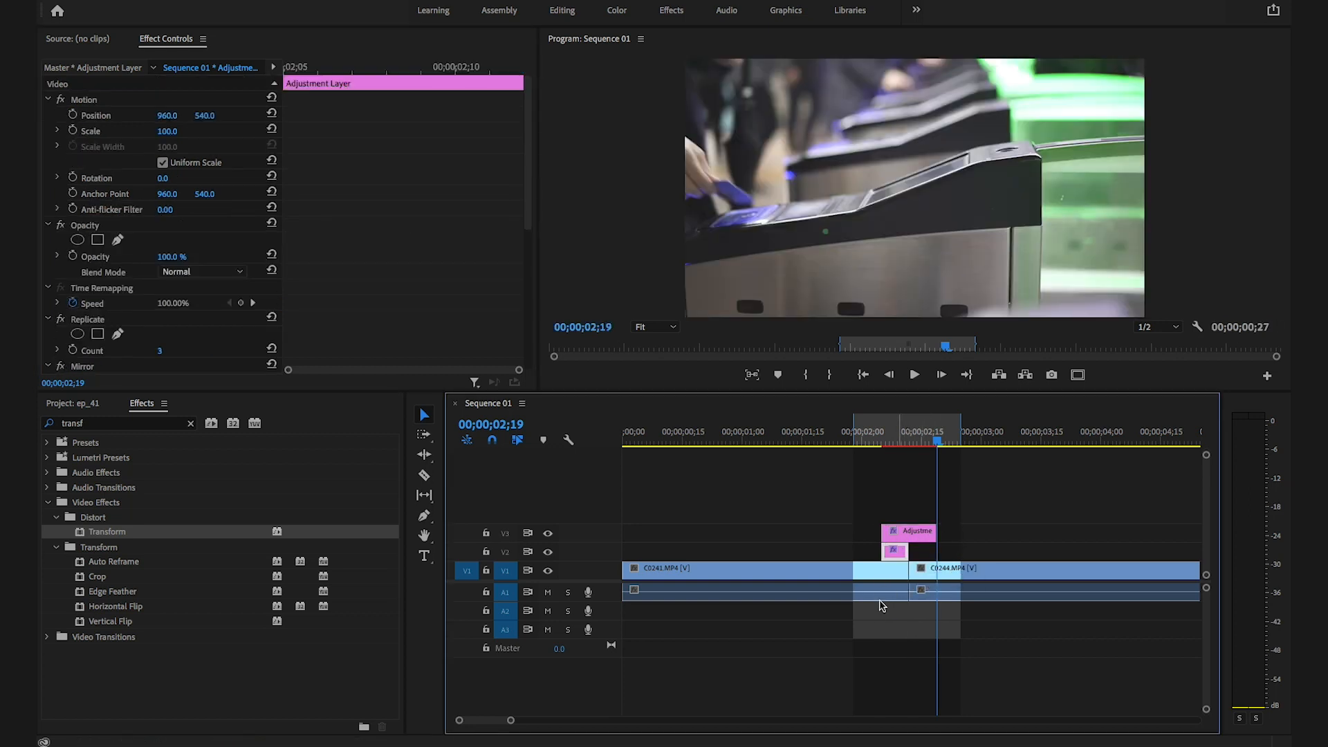
{"action": "left_click", "coordinate": [869, 444]}
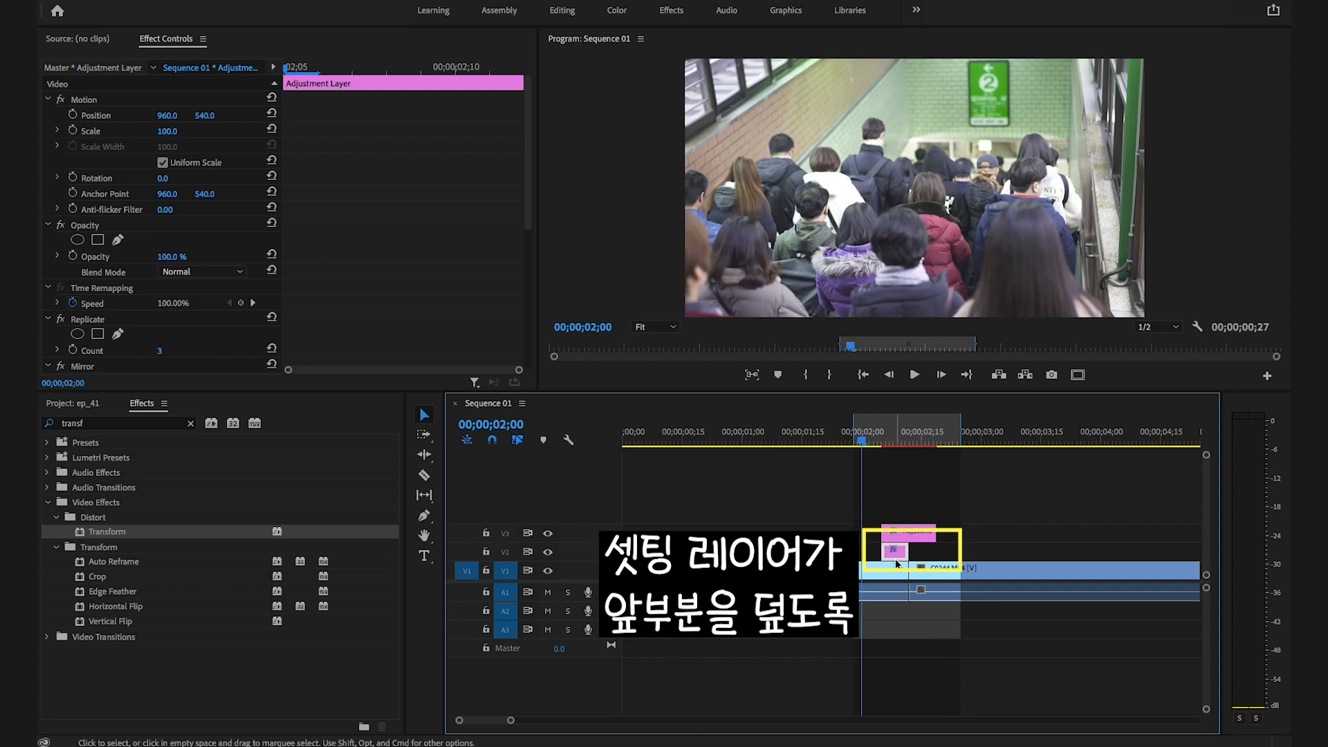
{"action": "left_click", "coordinate": [865, 439]}
{"action": "key", "text": "space"}
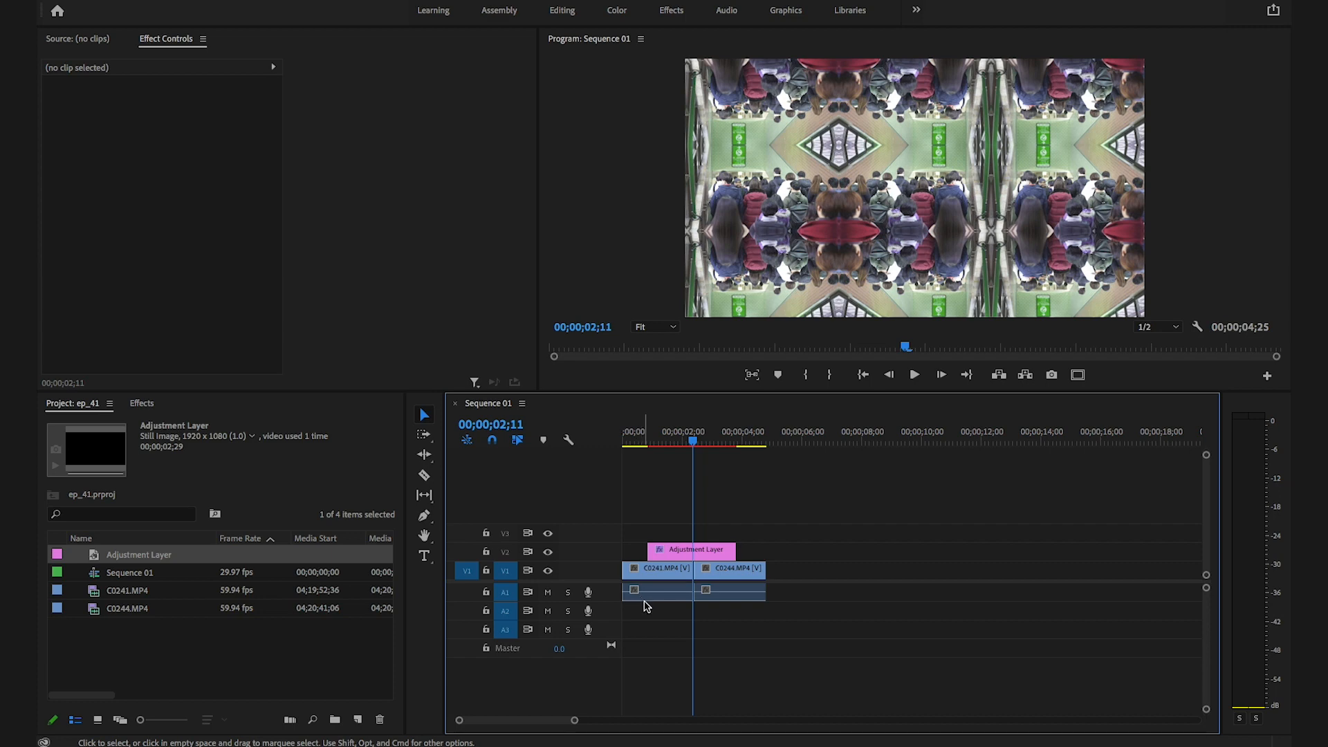
Place a new adjustment layer on V3 directly above the V2 one, and apply the Transform effect with Scale set to 300.
{"action": "left_click_drag", "start_coordinate": [95, 563], "coordinate": [644, 539]}
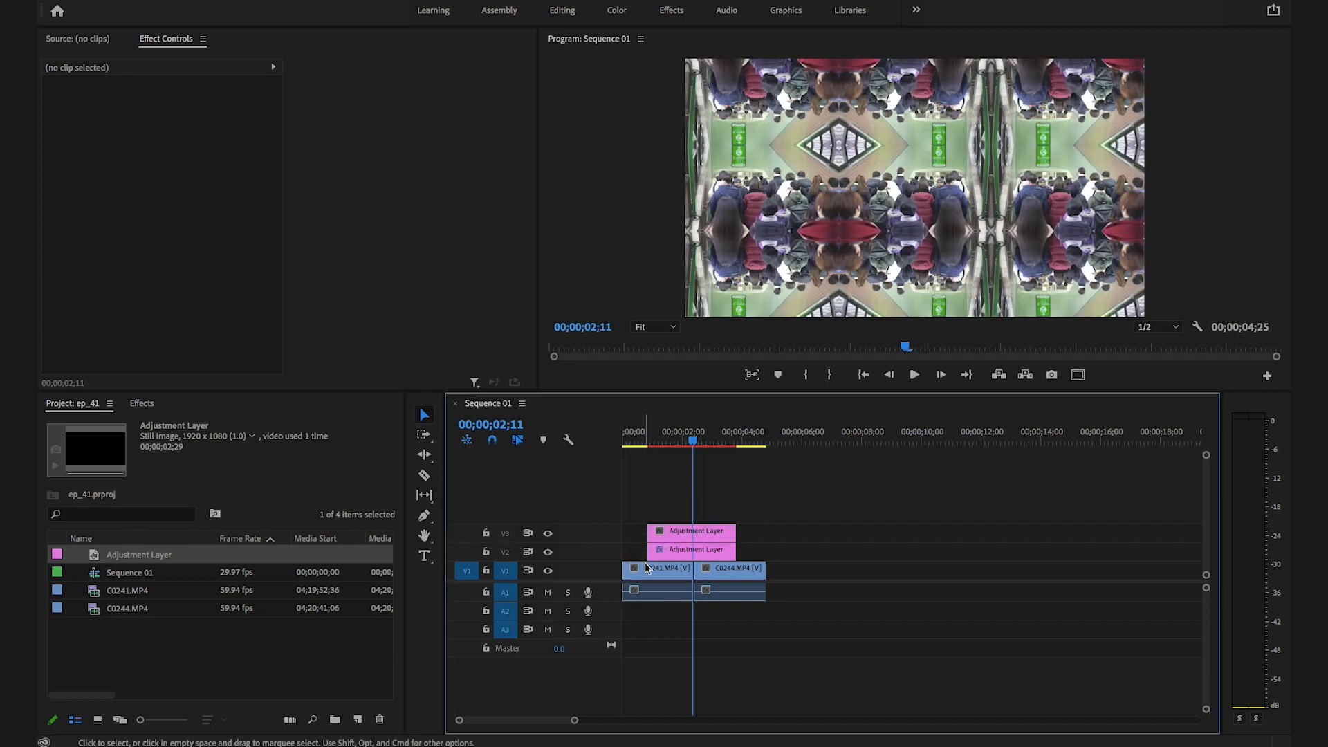
{"action": "left_click", "coordinate": [141, 405]}
{"action": "left_click_drag", "start_coordinate": [115, 536], "coordinate": [690, 533]}
{"action": "scroll", "coordinate": [308, 268], "scroll_direction": "down", "scroll_amount": 5}
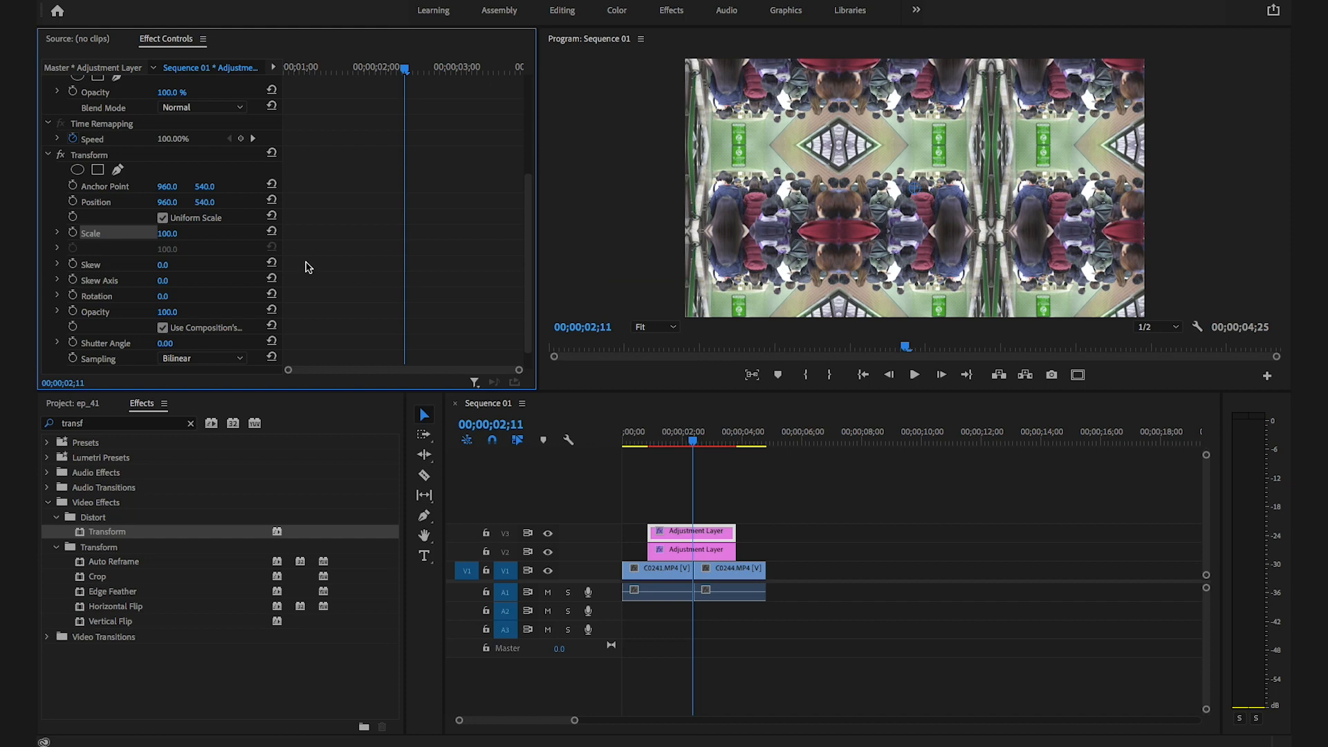
{"action": "left_click", "coordinate": [178, 233]}
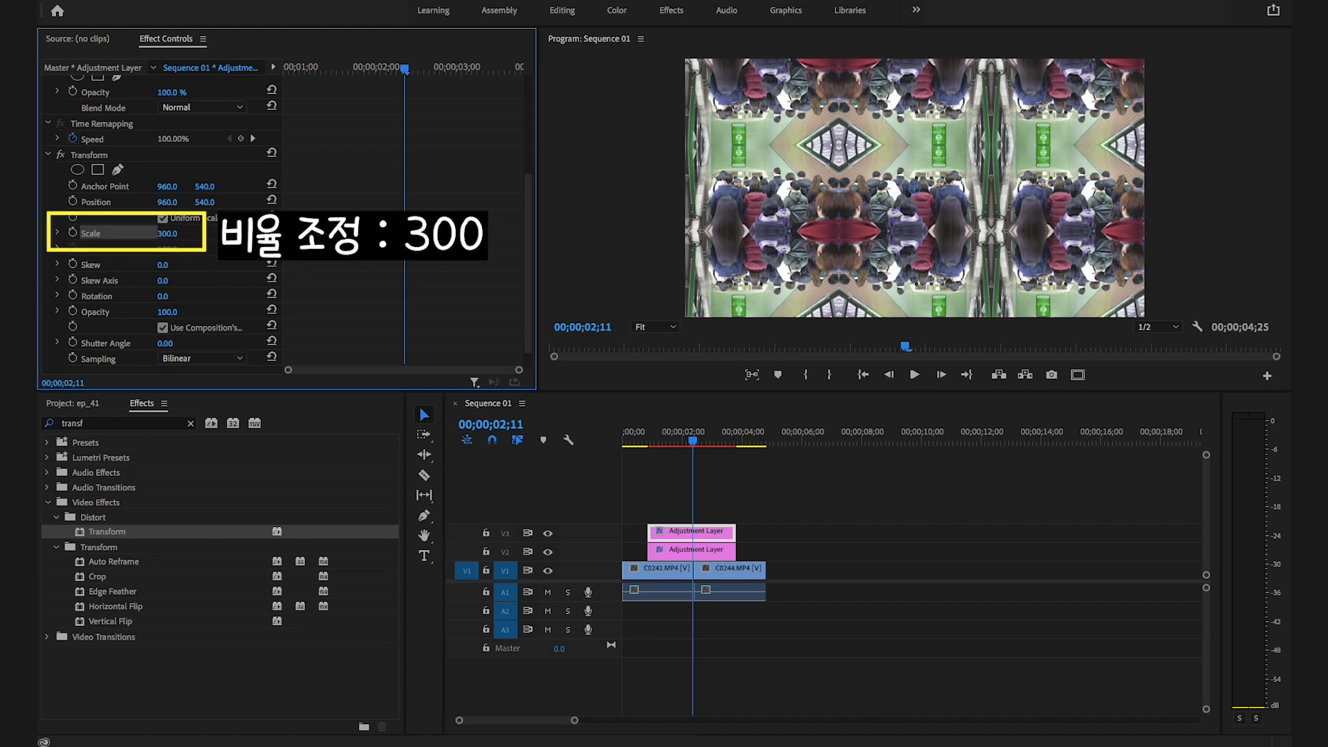
{"action": "key", "text": "Return"}
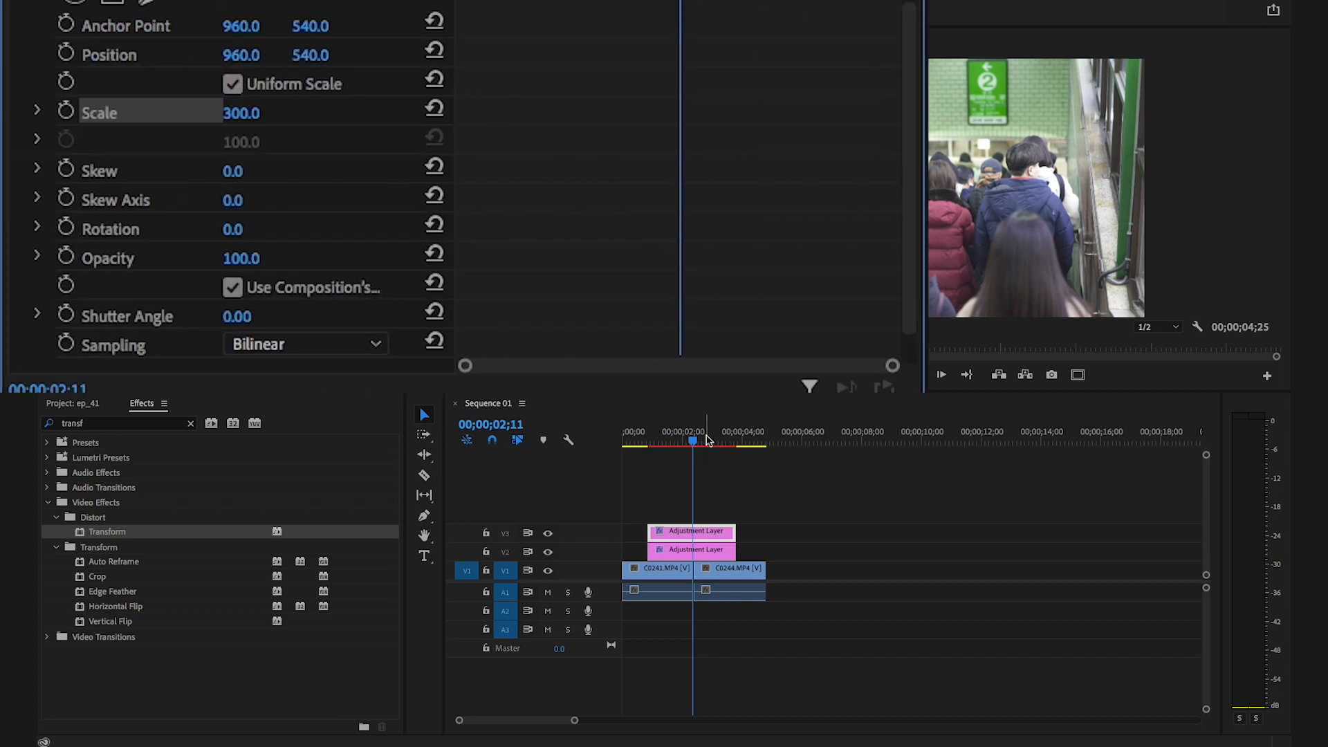
Add Transform Position keyframes at the cut, 00;00;02;12, and one frame earlier at 00;00;02;11.
{"action": "left_click_drag", "start_coordinate": [707, 440], "coordinate": [701, 443]}
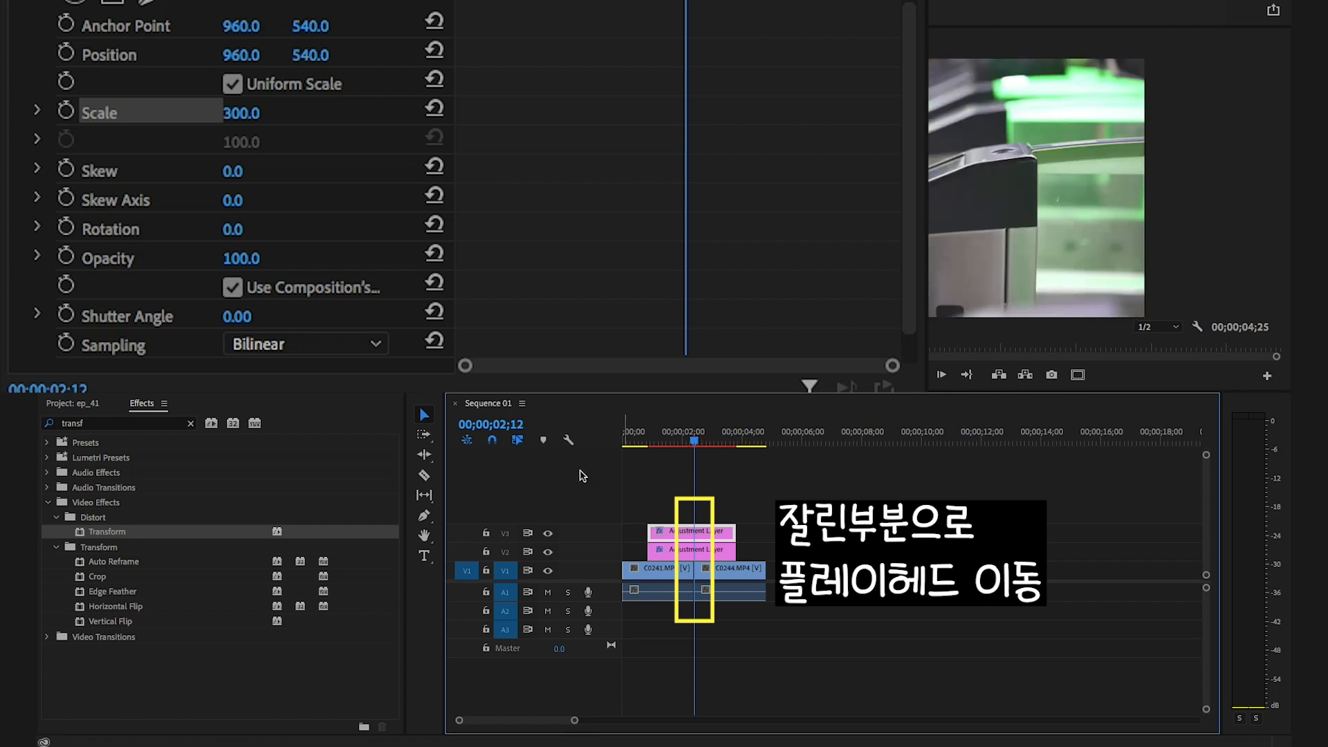
{"action": "left_click", "coordinate": [66, 52]}
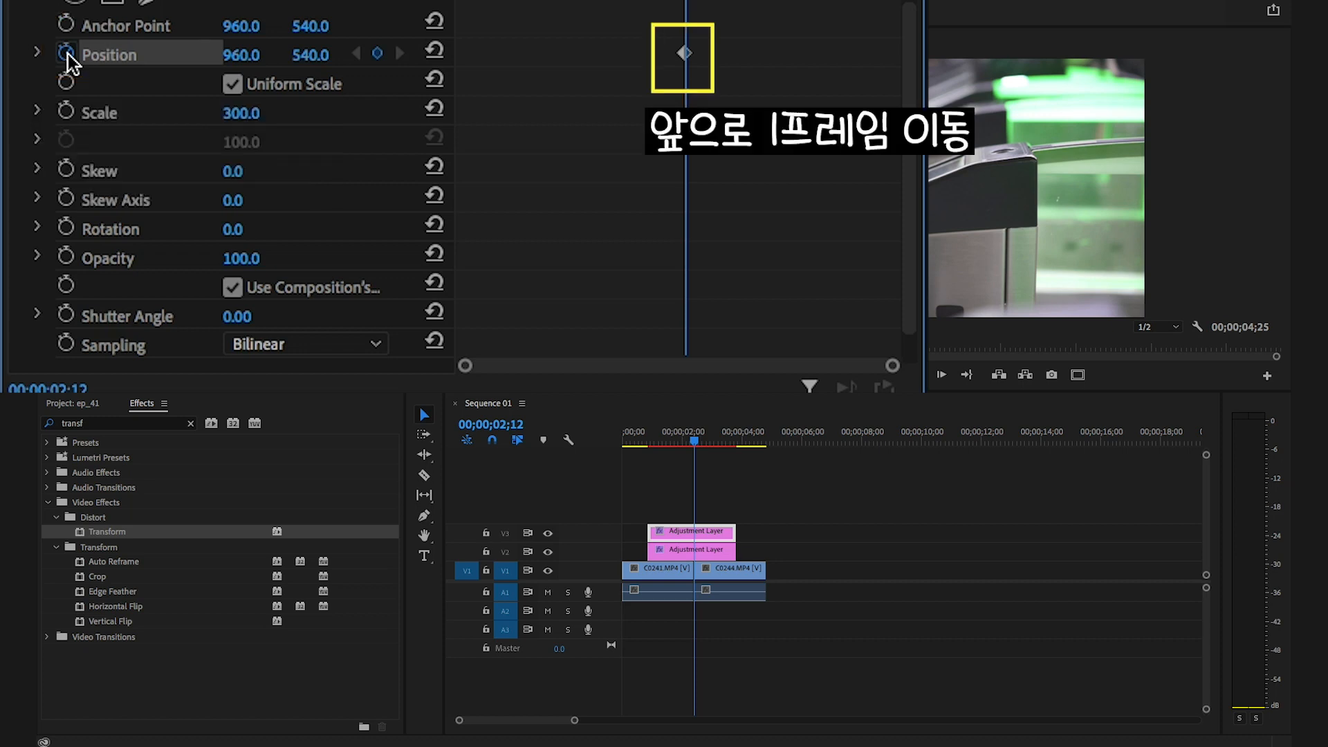
{"action": "key", "text": "Left"}
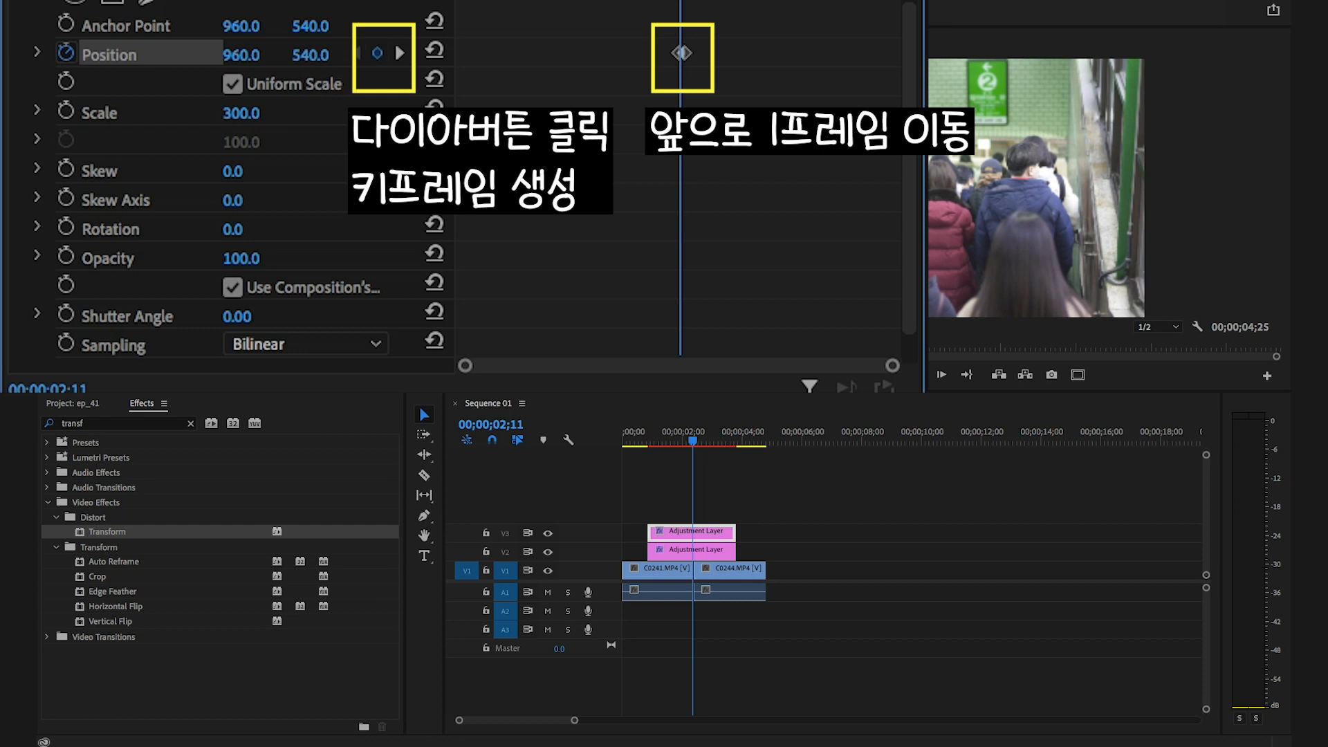
Add a Position keyframe at 00;00;02;05, six frames before the 00;00;02;11 keyframe.
{"action": "key", "text": "Left"}
{"action": "key", "text": "Left"}
{"action": "key", "text": "Left"}
{"action": "key", "text": "Left"}
{"action": "key", "text": "Left"}
{"action": "key", "text": "Left"}
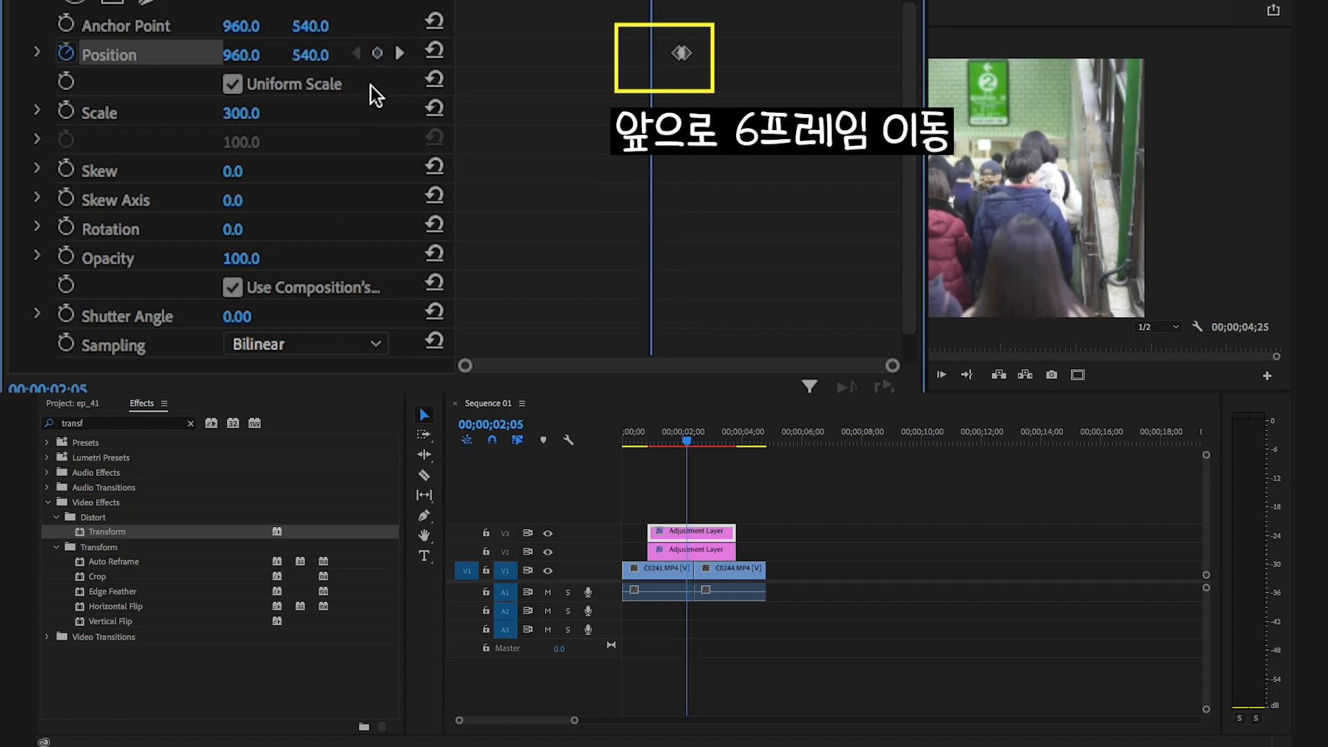
{"action": "left_click", "coordinate": [377, 53]}
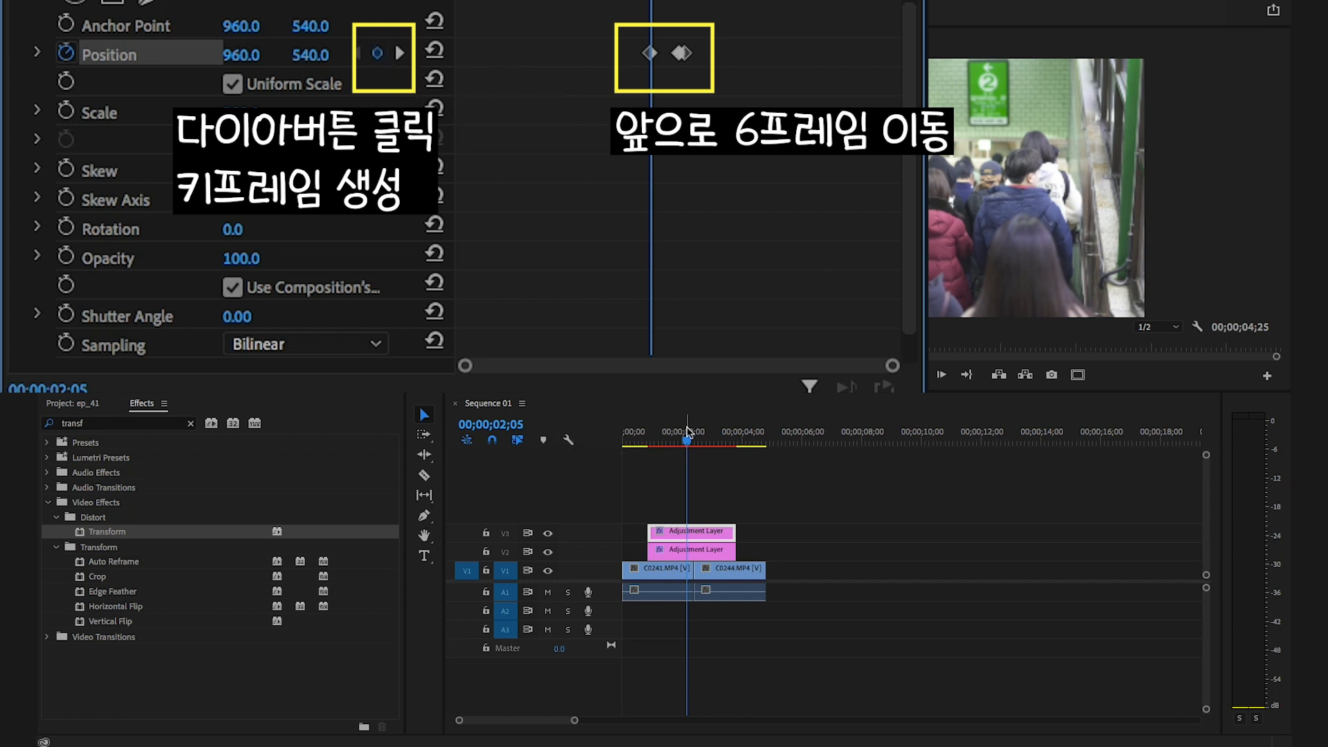
Add a Position keyframe at 00;00;02;19, seven frames after the cut.
{"action": "left_click_drag", "start_coordinate": [686, 440], "coordinate": [695, 440]}
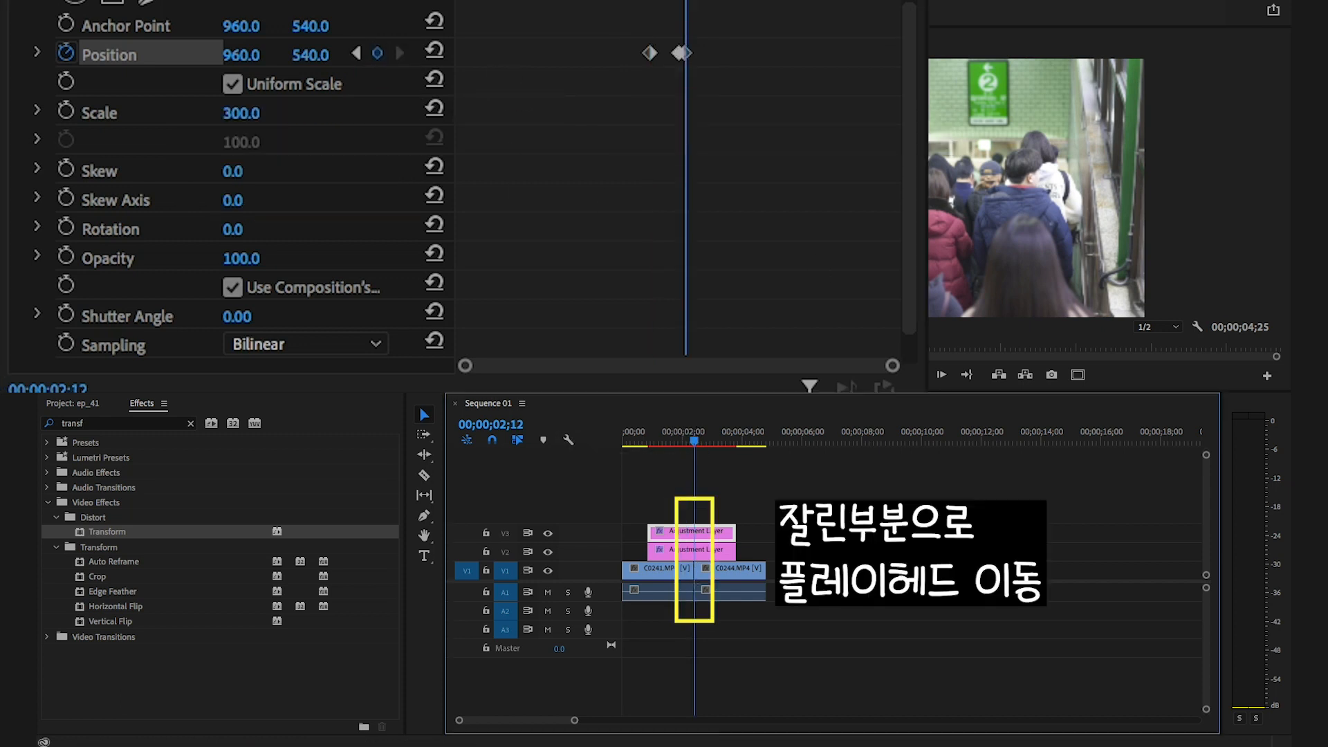
{"action": "key", "text": "Right"}
{"action": "key", "text": "Right"}
{"action": "key", "text": "Right"}
{"action": "key", "text": "Right"}
{"action": "key", "text": "Right"}
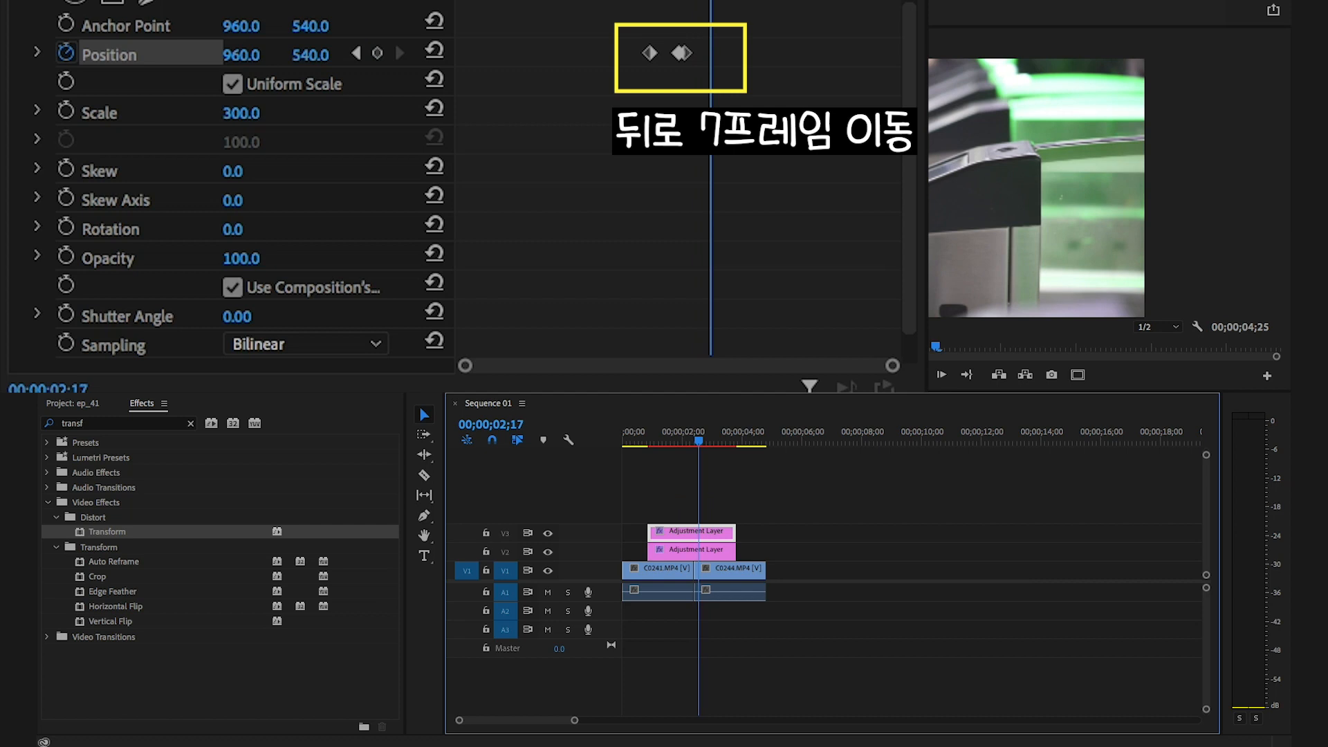
{"action": "key", "text": "Right"}
{"action": "key", "text": "Right"}
{"action": "left_click", "coordinate": [378, 54]}
{"action": "left_click", "coordinate": [378, 53]}
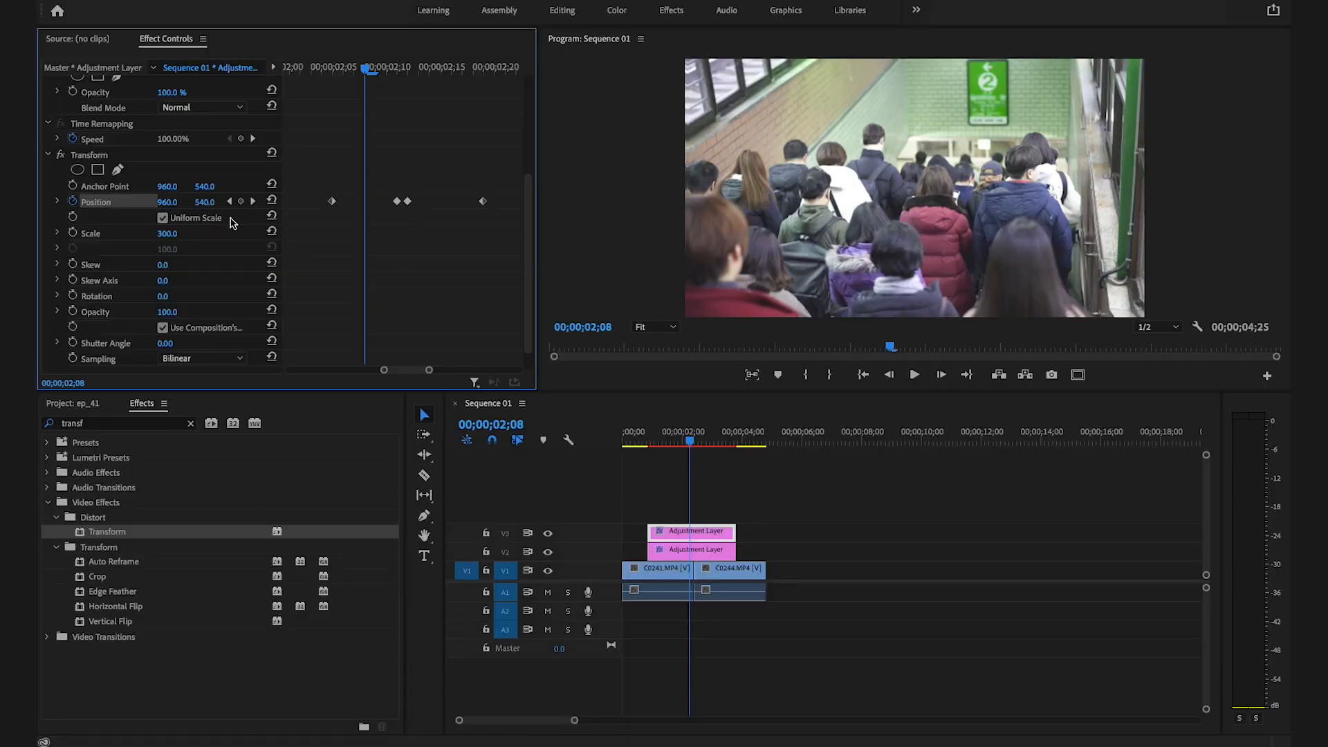
Set the Transform Position X to -797 at the 00;00;02;11 keyframe and to 2615 at the 00;00;02;12 keyframe.
{"action": "left_click", "coordinate": [229, 202]}
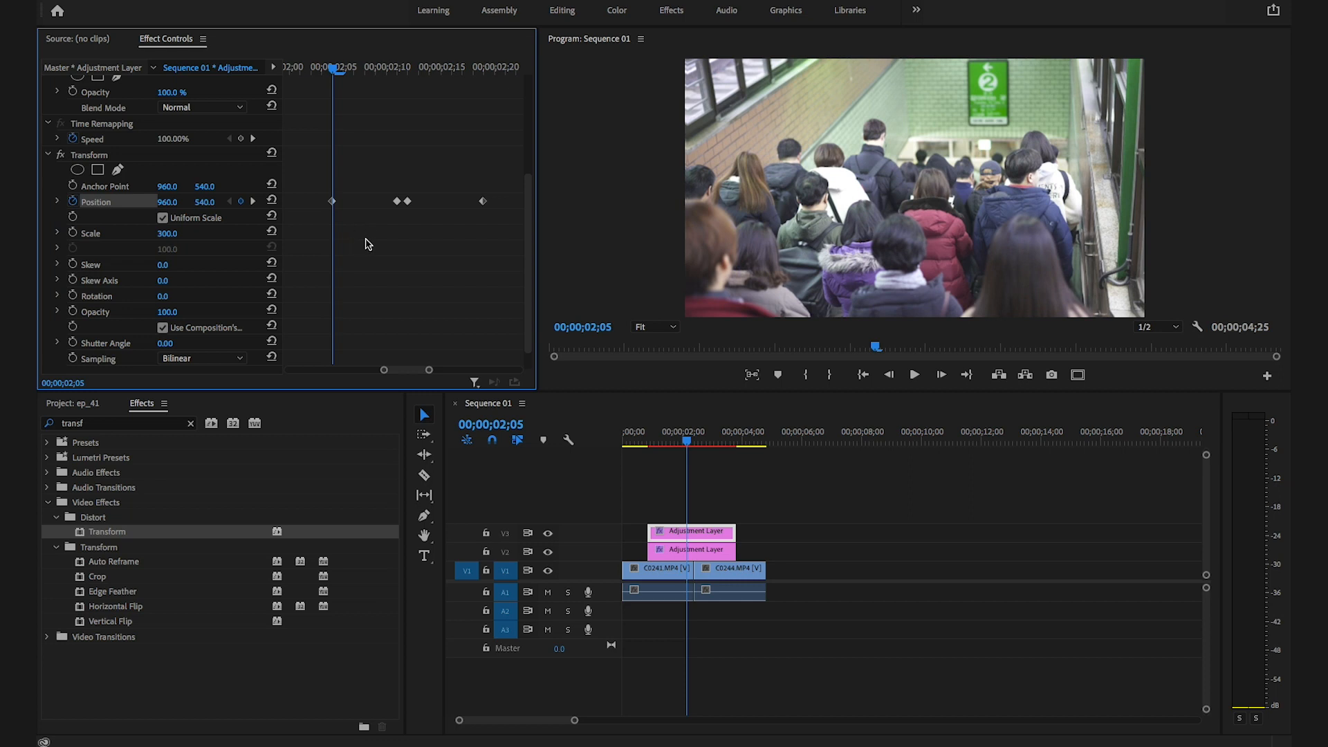
{"action": "left_click", "coordinate": [253, 201]}
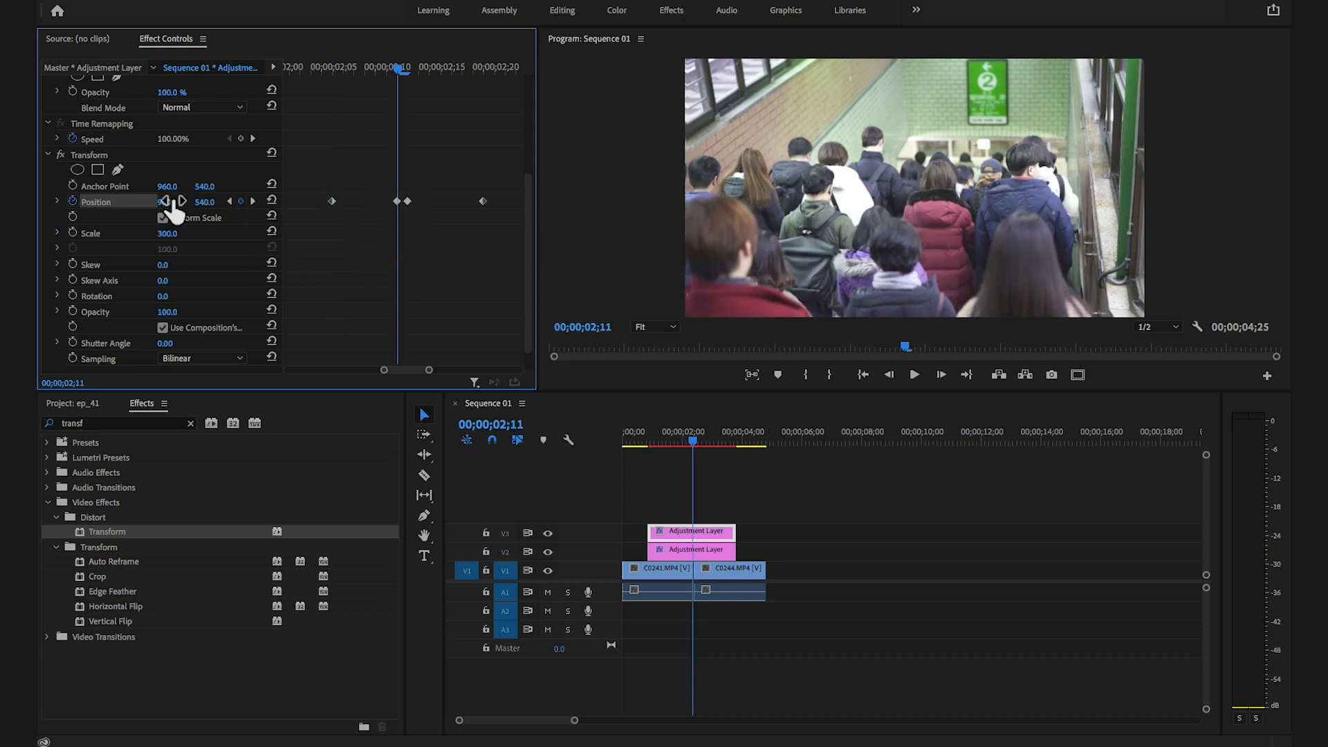
{"action": "left_click_drag", "start_coordinate": [168, 201], "coordinate": [0, 202]}
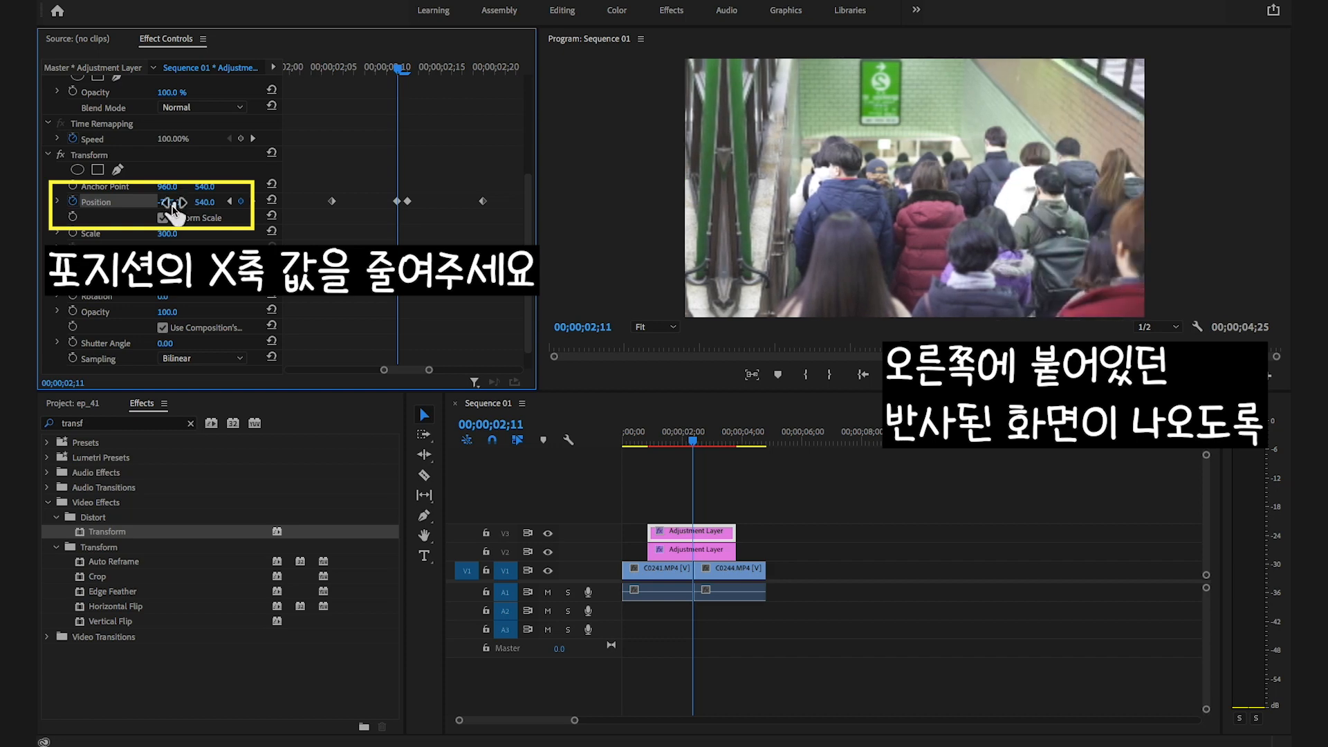
{"action": "left_click", "coordinate": [252, 202]}
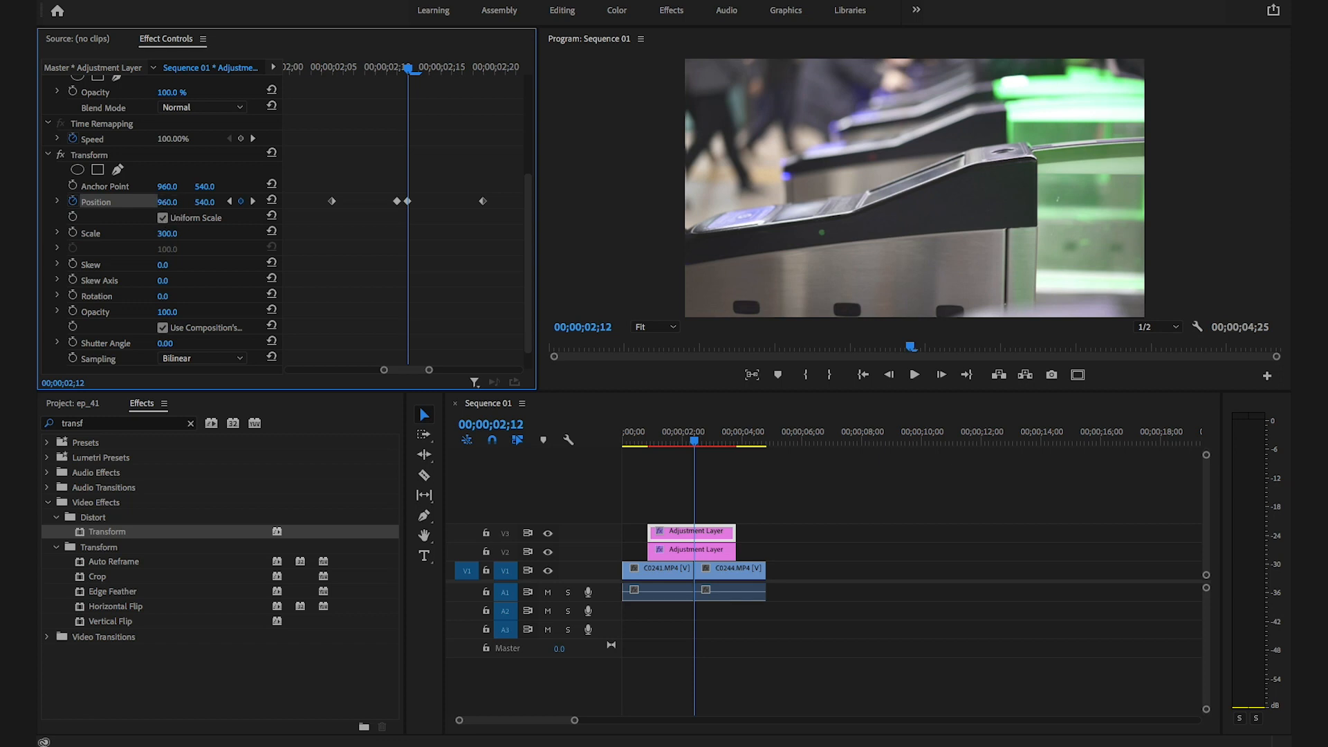
{"action": "left_click_drag", "start_coordinate": [168, 202], "coordinate": [1271, 202]}
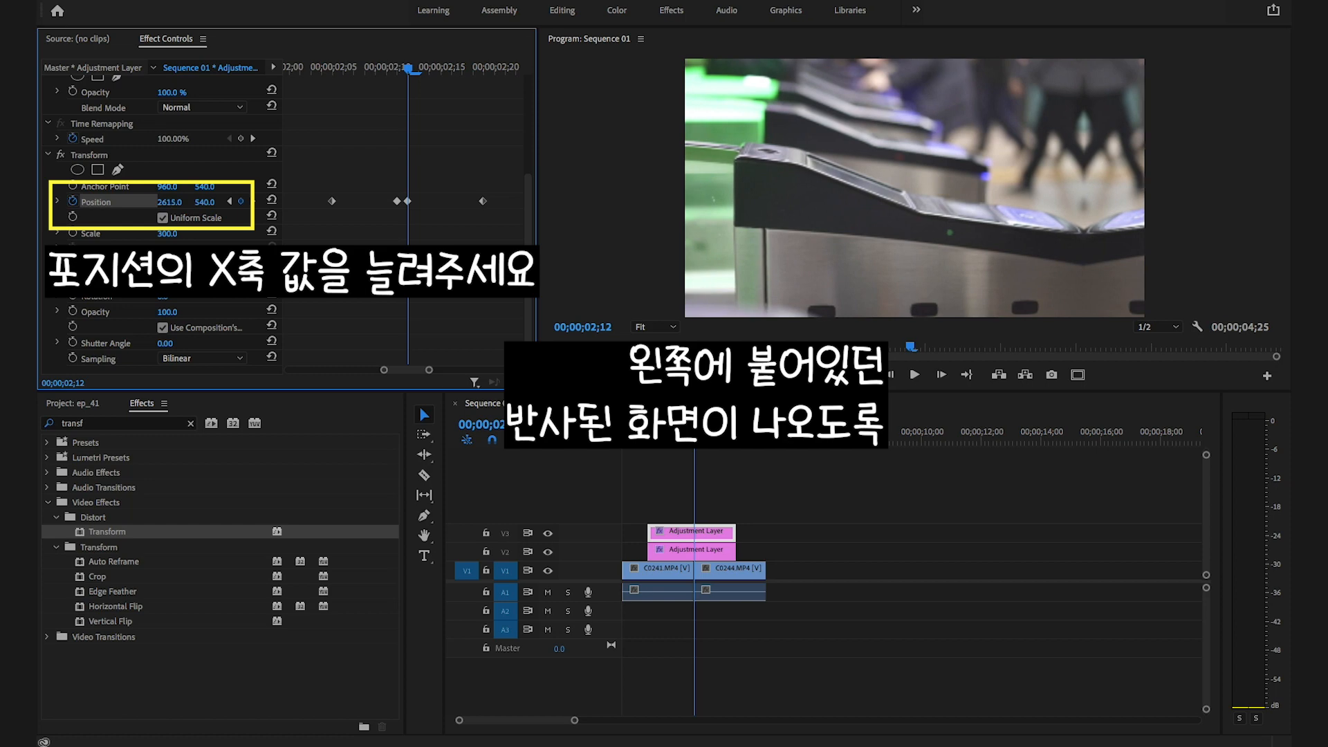
Play the Position transition across the cut to check how the movement looks.
{"action": "key", "text": "space"}
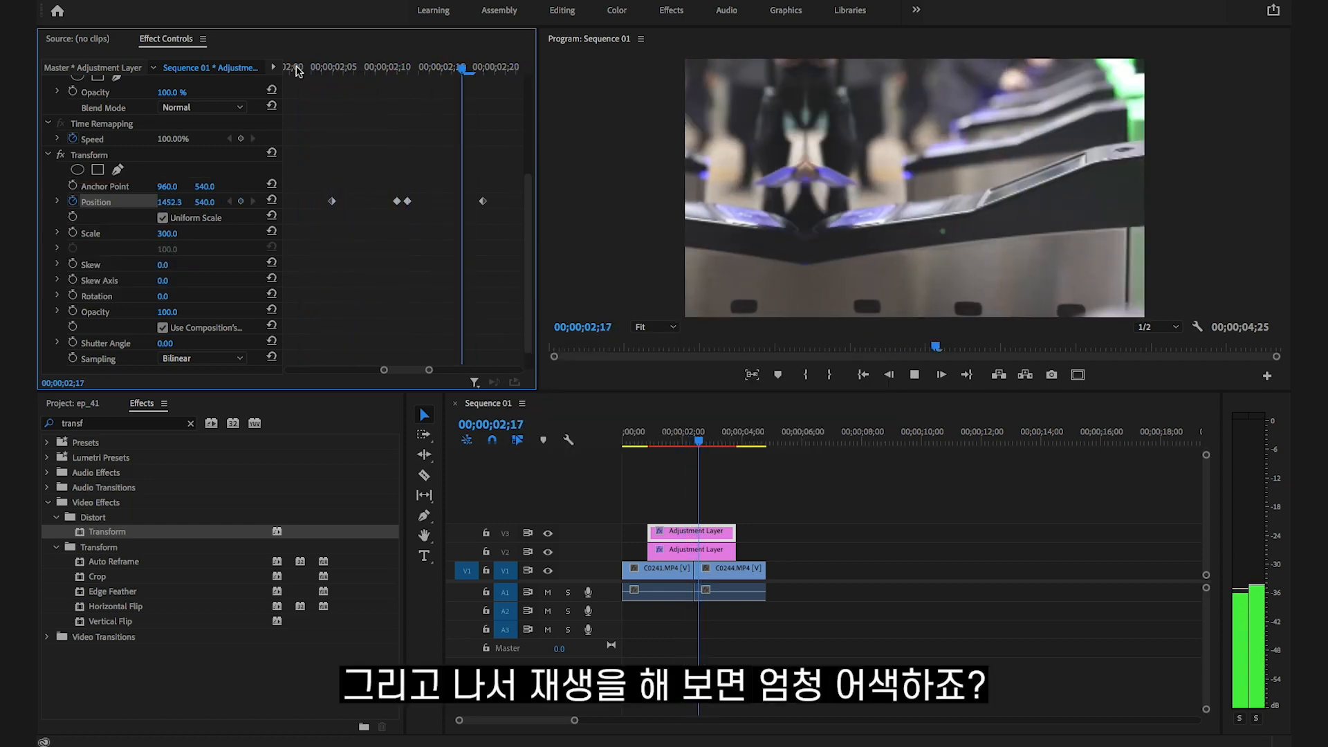
{"action": "left_click", "coordinate": [299, 68]}
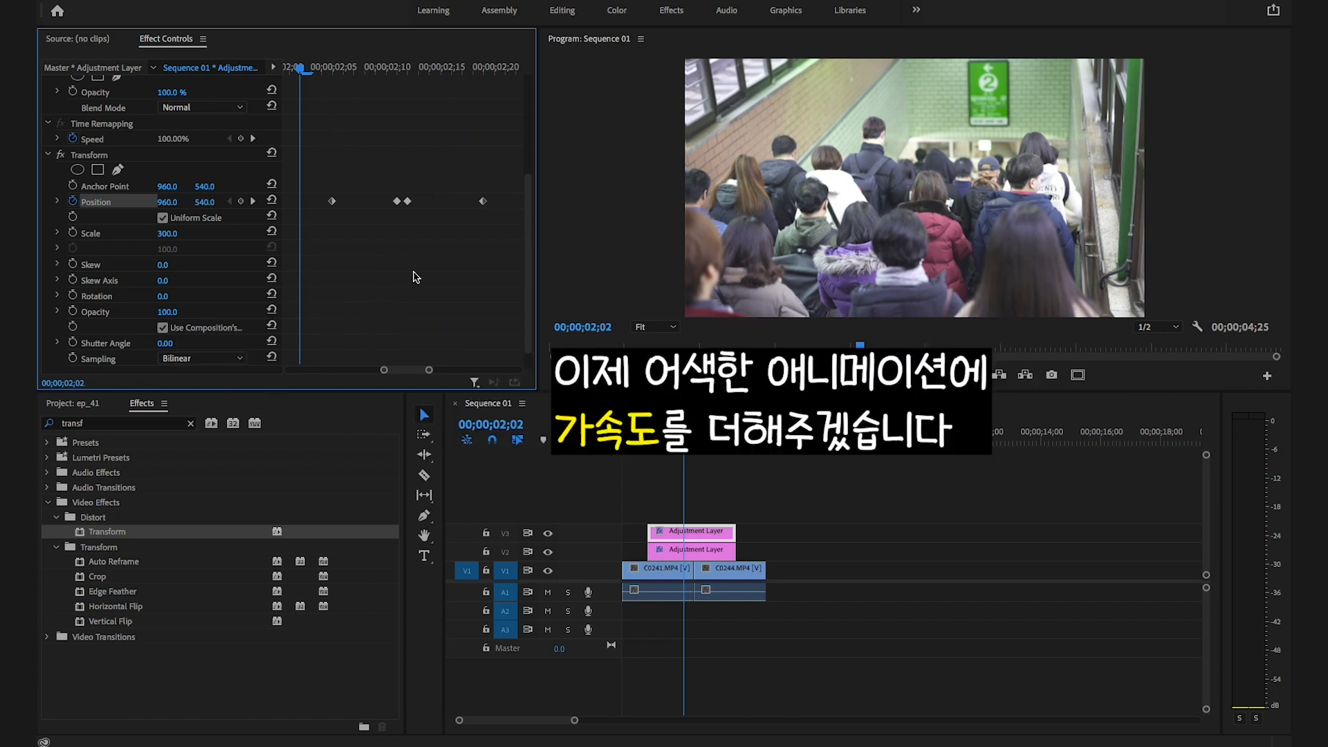
{"action": "left_click", "coordinate": [313, 70]}
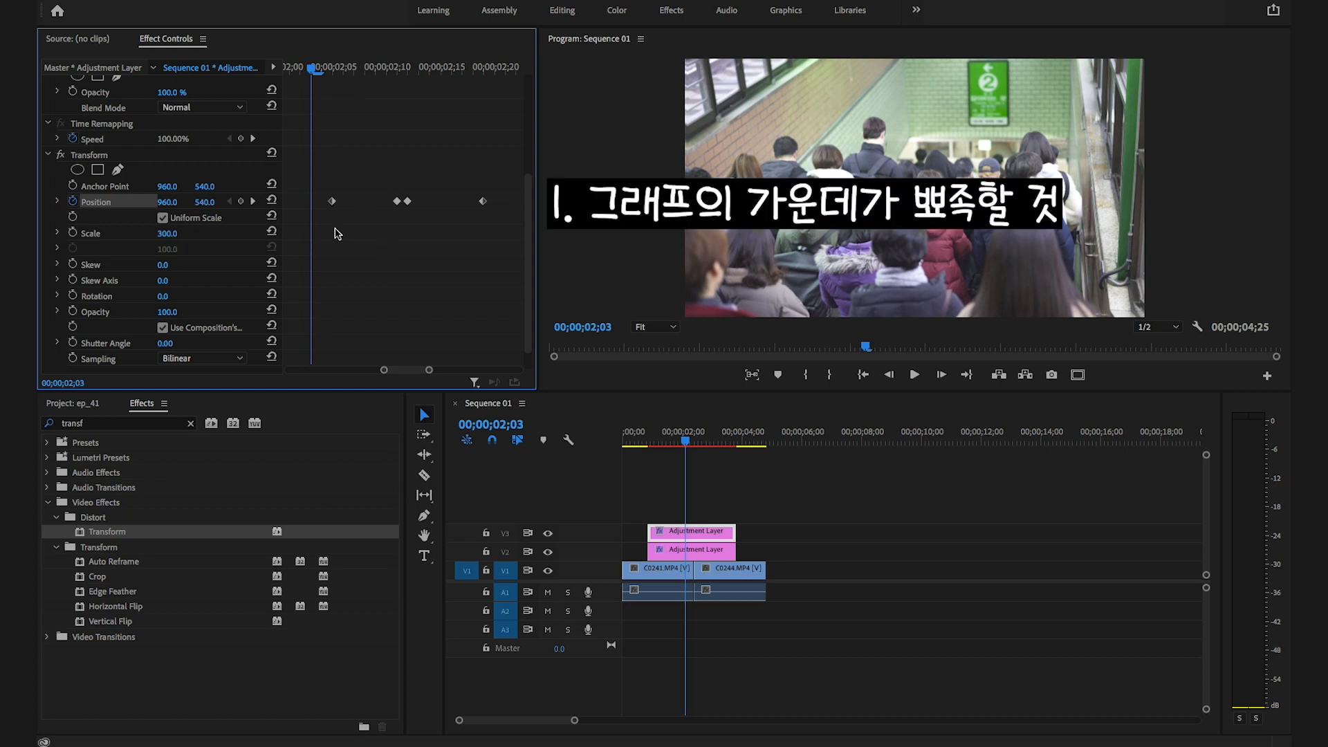
Expand the Position velocity graph and extend the first and last keyframes' ease handles inward toward the cut.
{"action": "left_click", "coordinate": [694, 445]}
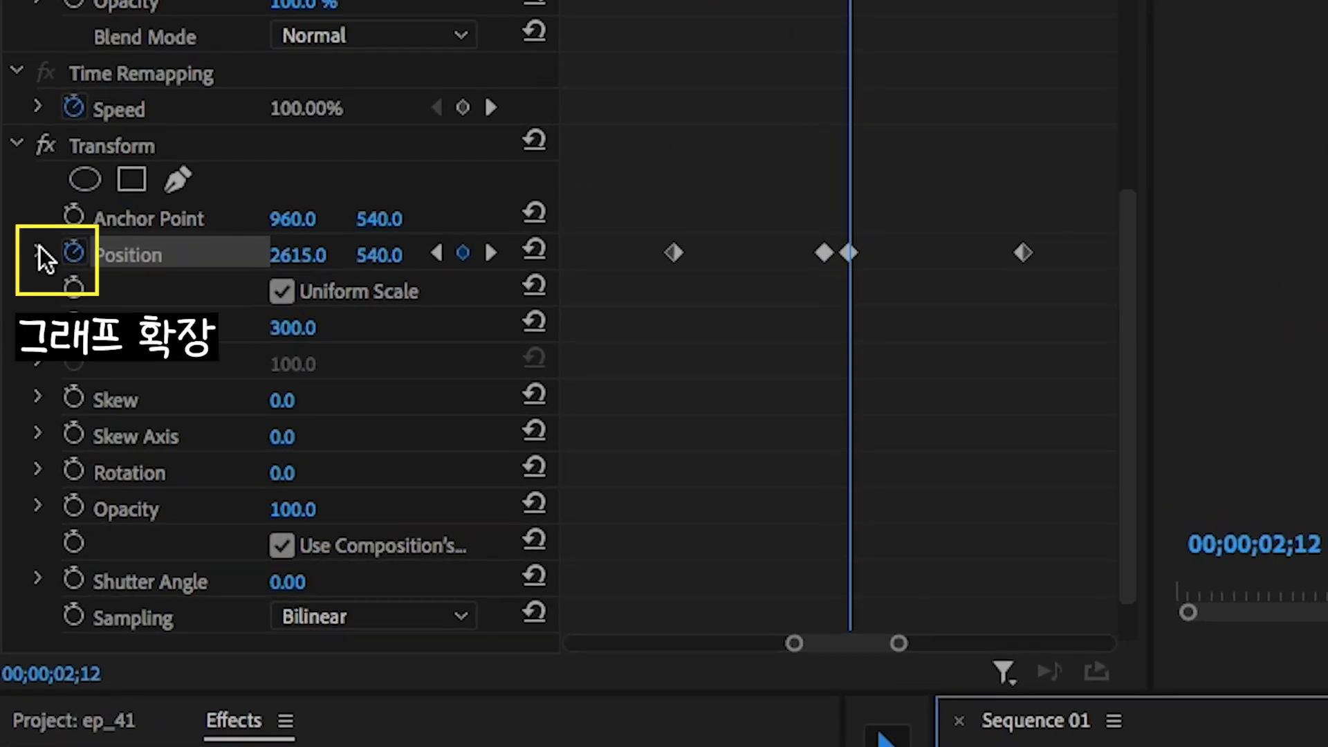
{"action": "left_click", "coordinate": [58, 200]}
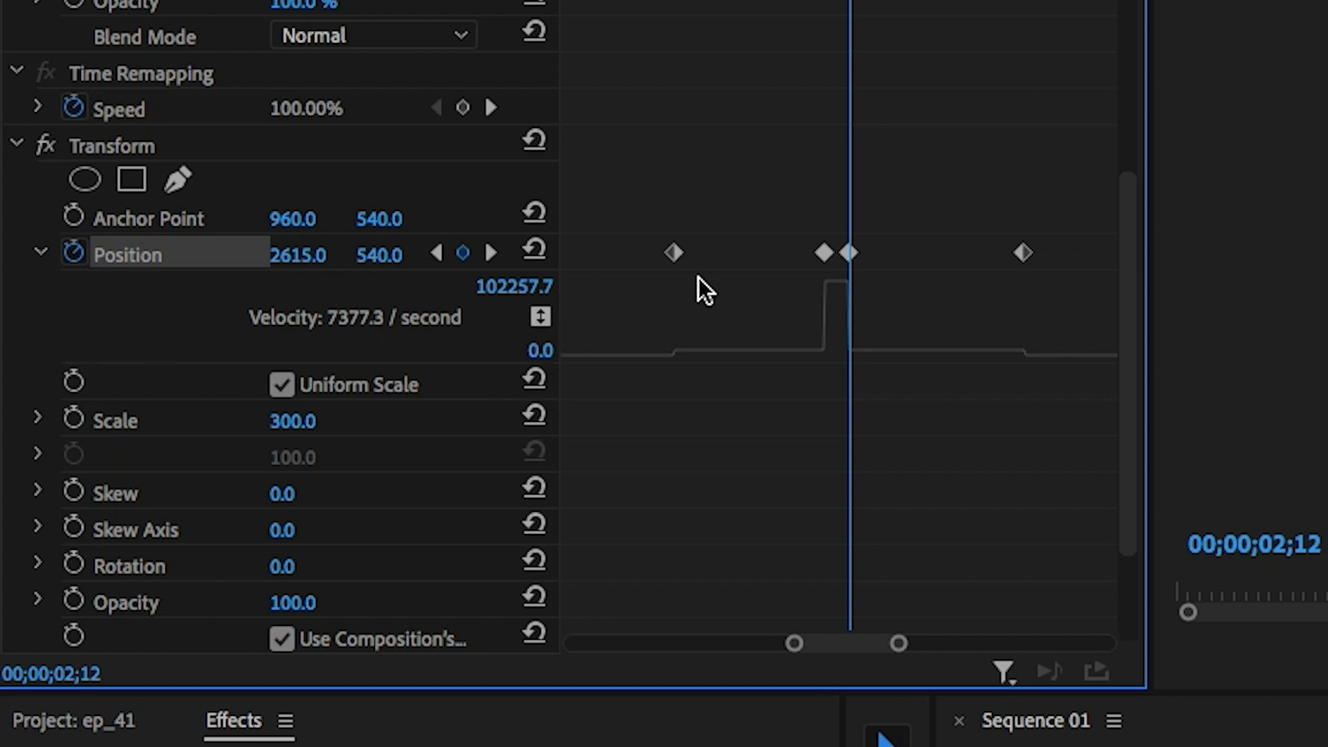
{"action": "left_click", "coordinate": [672, 254]}
{"action": "left_click_drag", "start_coordinate": [684, 354], "coordinate": [737, 360]}
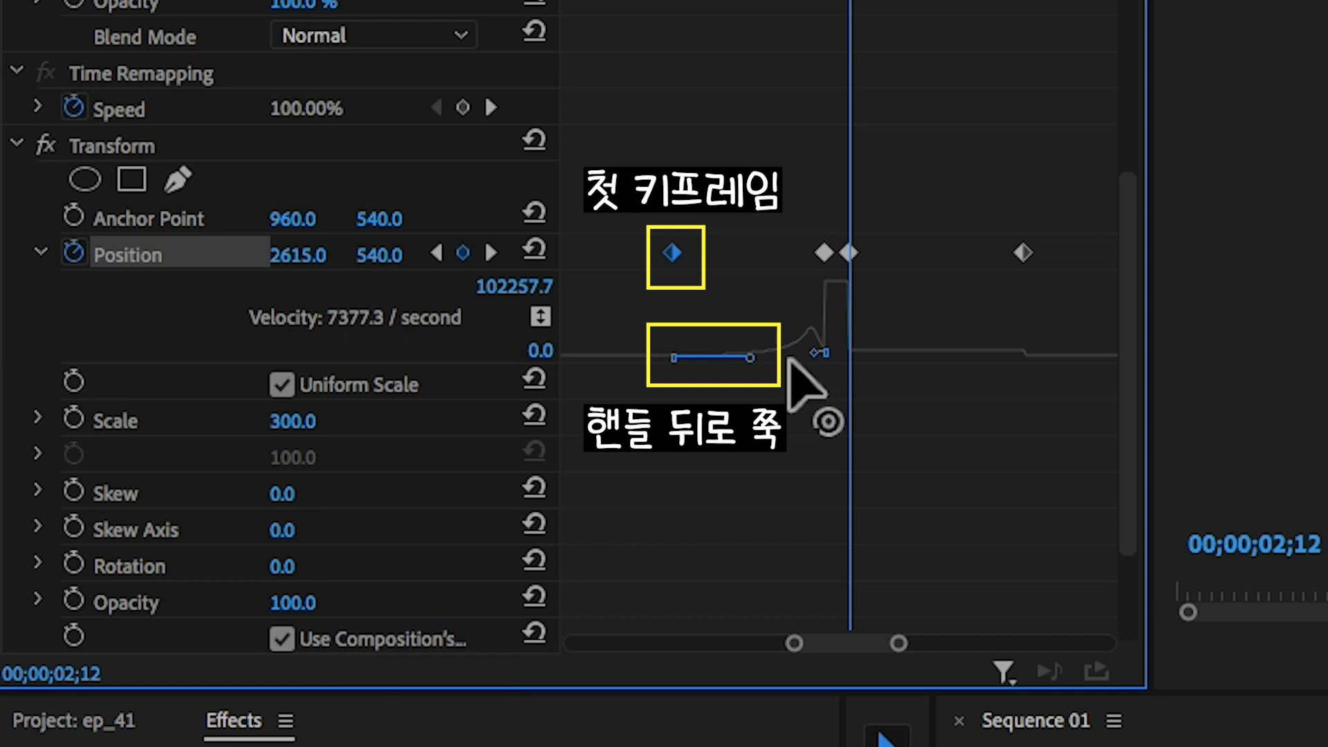
{"action": "left_click", "coordinate": [1023, 253]}
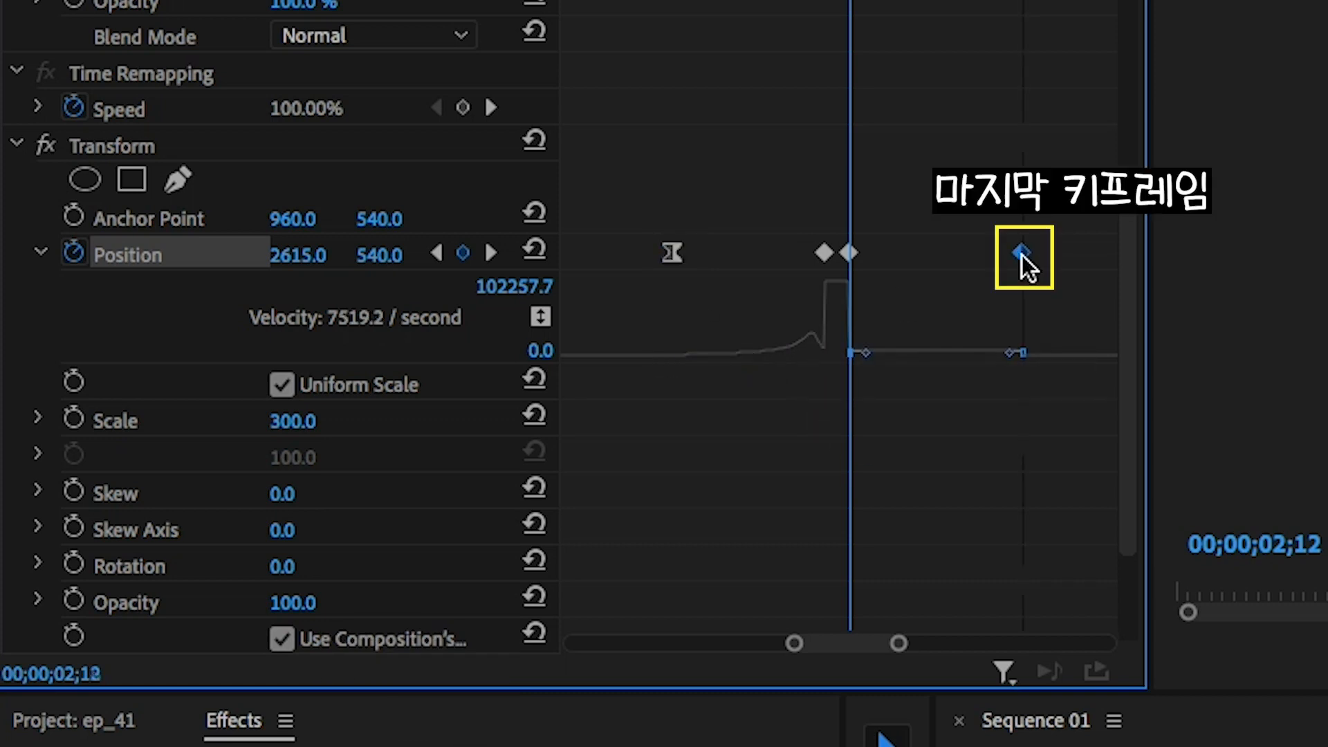
{"action": "left_click_drag", "start_coordinate": [940, 371], "coordinate": [859, 409]}
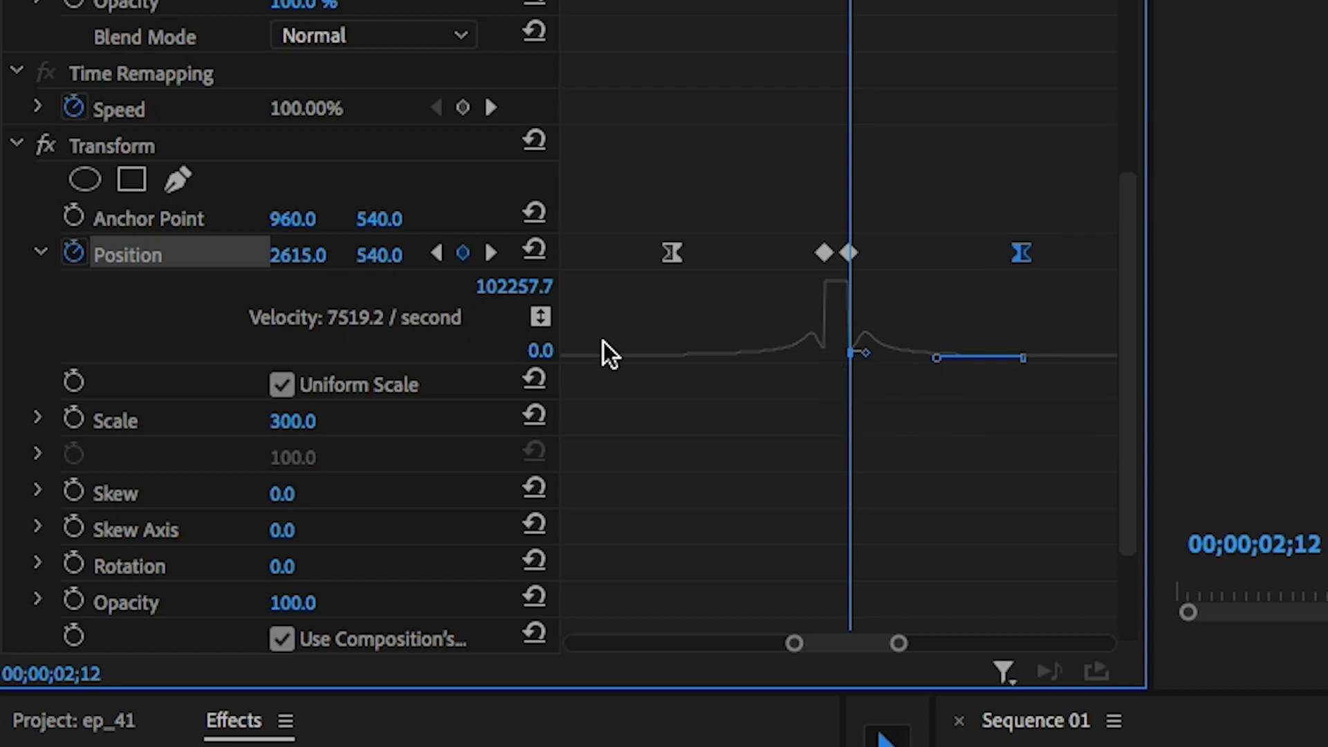
Collapse the outer-side handles of the second and third Position keyframes and raise their velocity points to the graph's peak.
{"action": "left_click", "coordinate": [438, 255]}
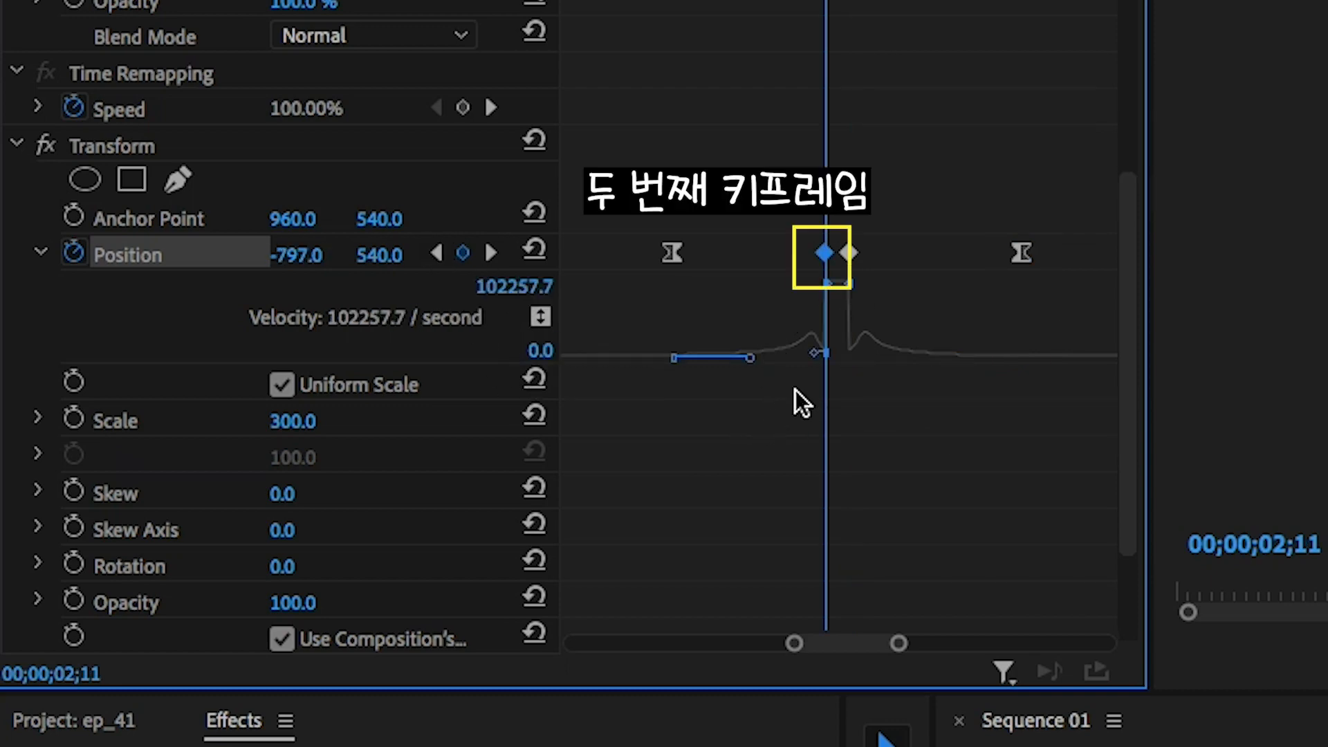
{"action": "left_click_drag", "start_coordinate": [815, 353], "coordinate": [826, 353]}
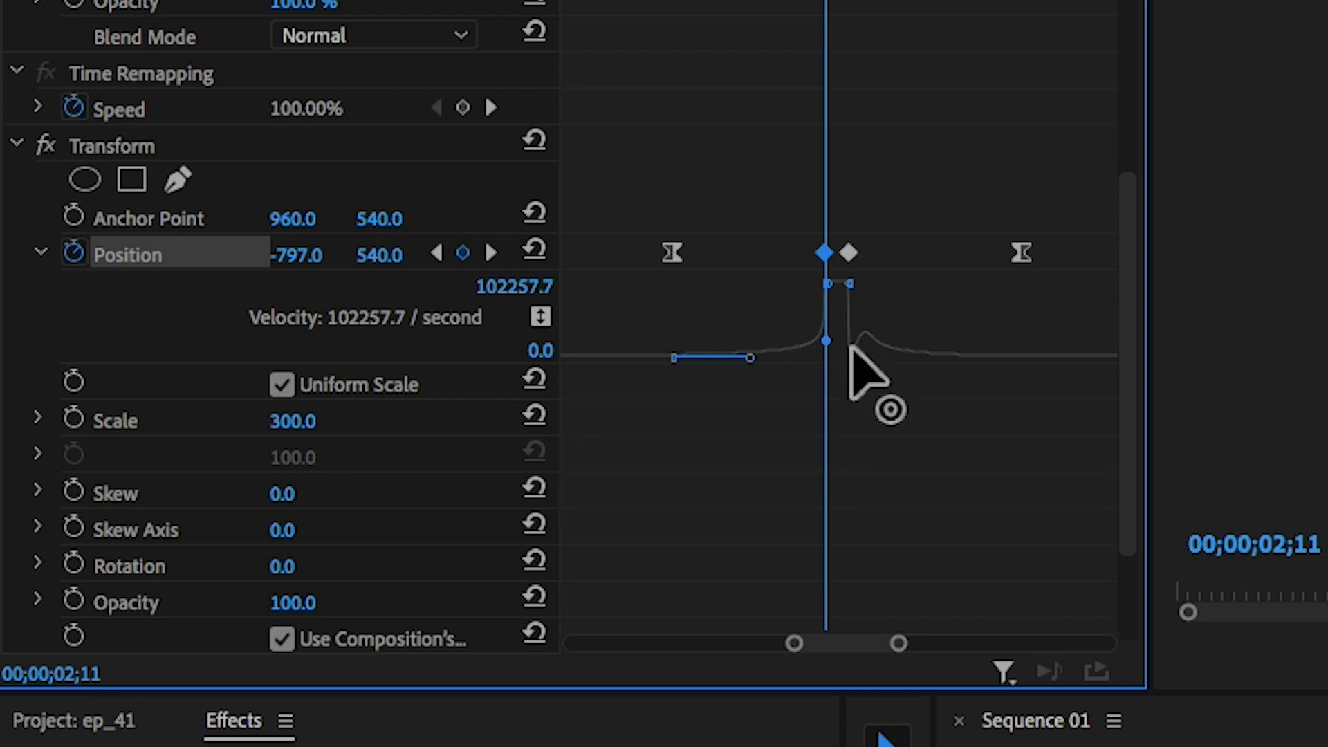
{"action": "left_click_drag", "start_coordinate": [853, 334], "coordinate": [866, 285]}
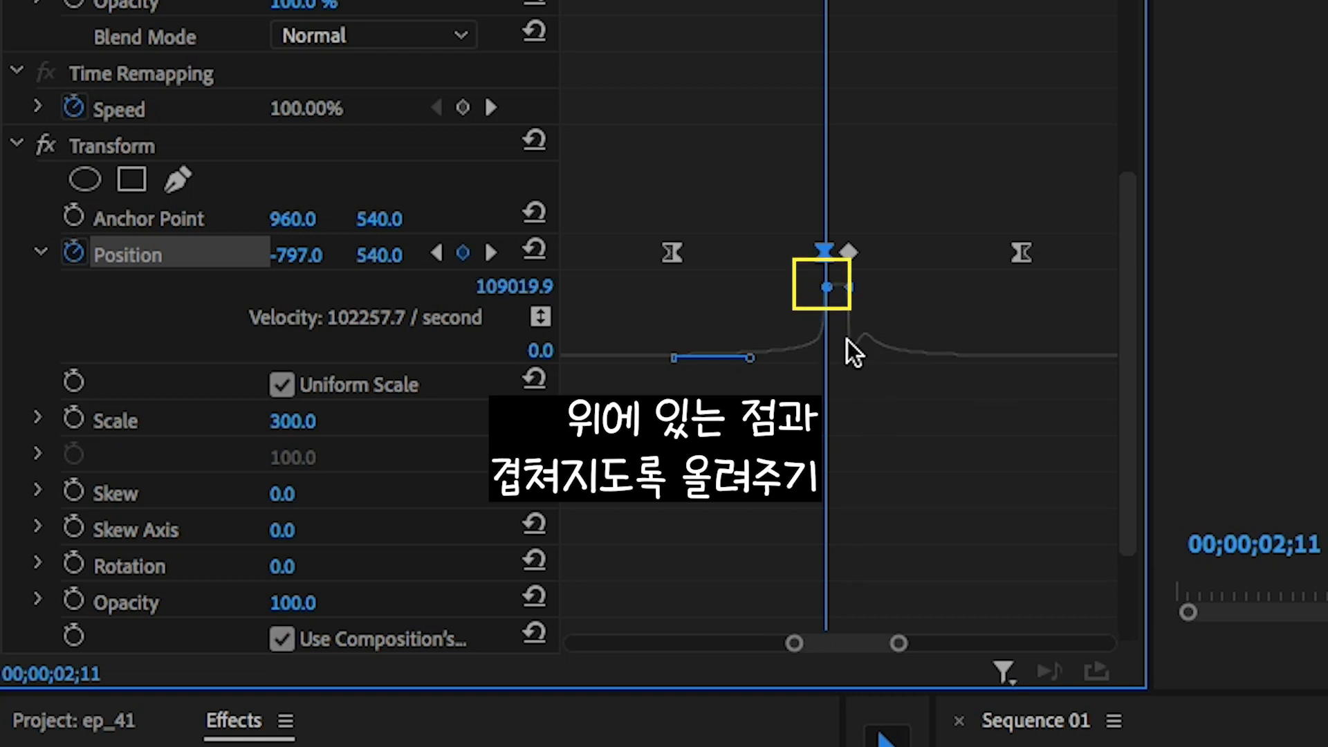
{"action": "left_click", "coordinate": [850, 254]}
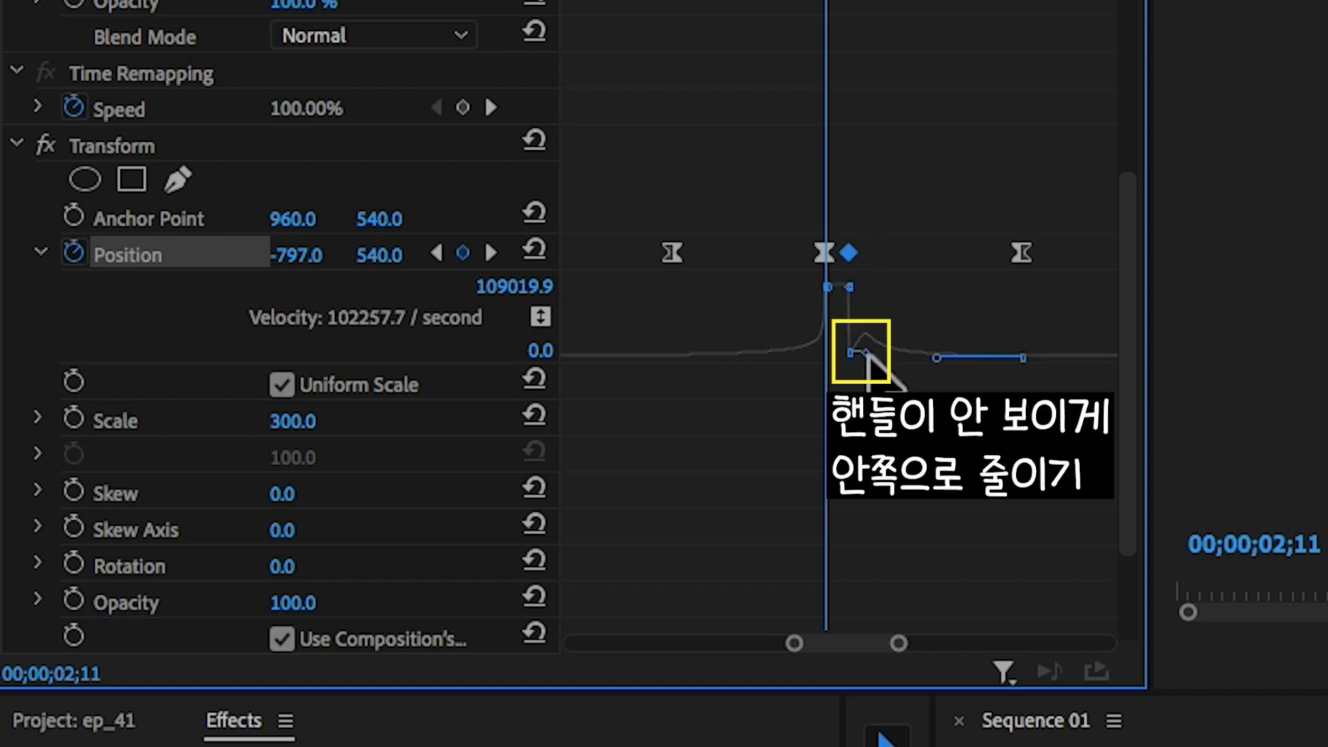
{"action": "left_click_drag", "start_coordinate": [854, 351], "coordinate": [845, 291]}
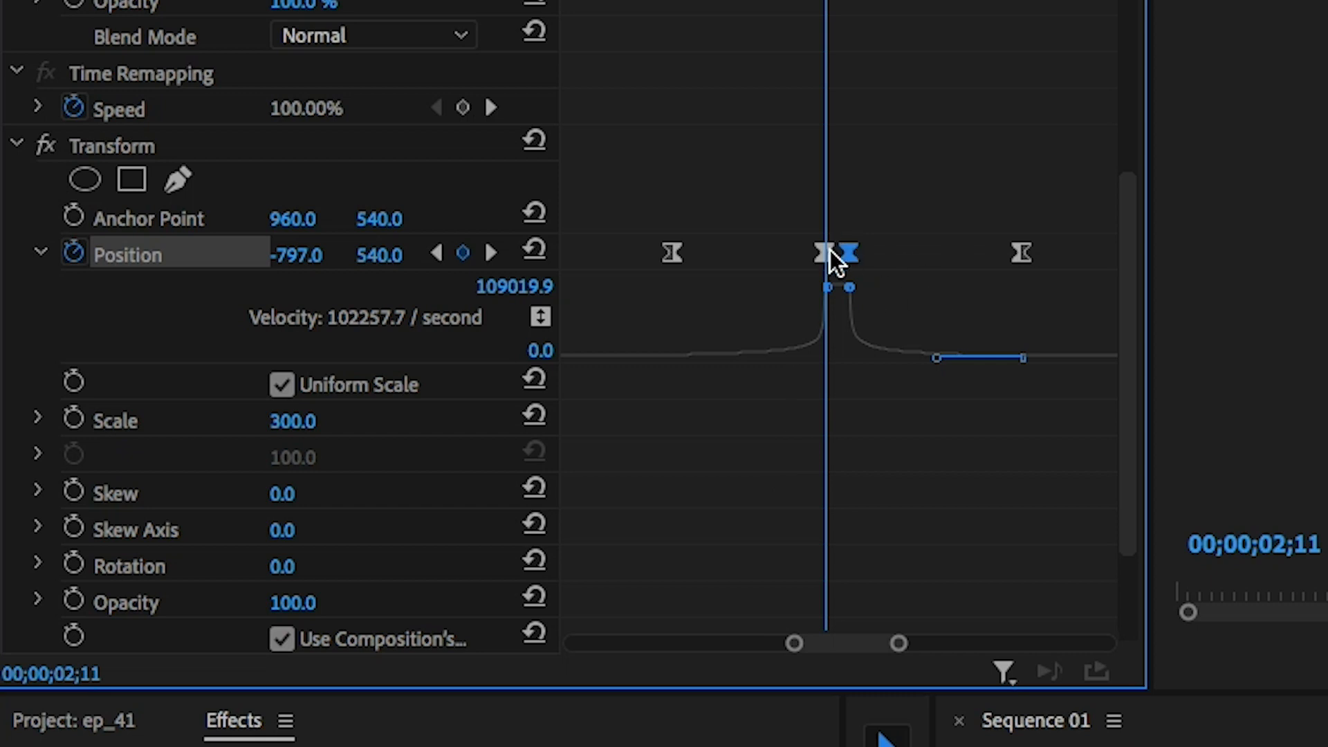
Move the second Position keyframe as close as possible to the third, and align the pair with the cut between the clips.
{"action": "scroll", "coordinate": [826, 273], "scroll_direction": "up", "scroll_amount": 2}
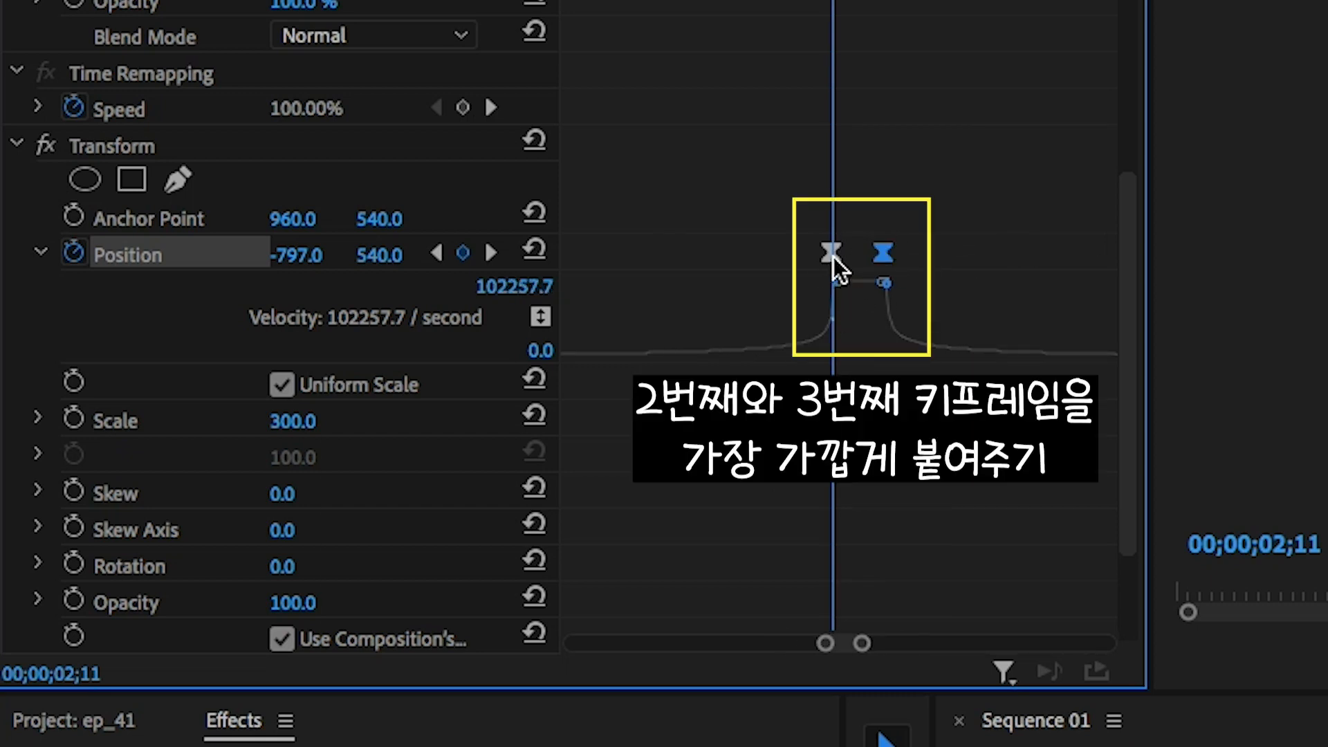
{"action": "left_click_drag", "start_coordinate": [836, 266], "coordinate": [878, 276]}
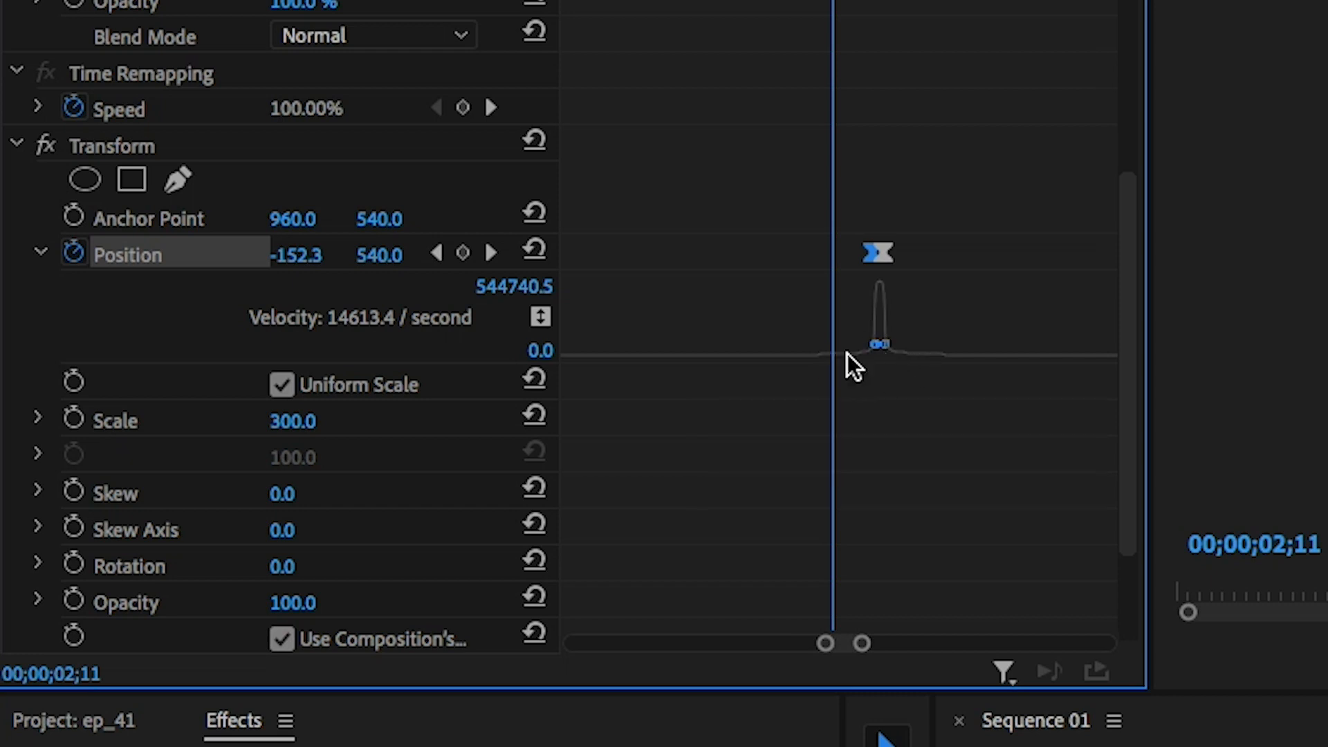
{"action": "left_click_drag", "start_coordinate": [945, 211], "coordinate": [838, 262]}
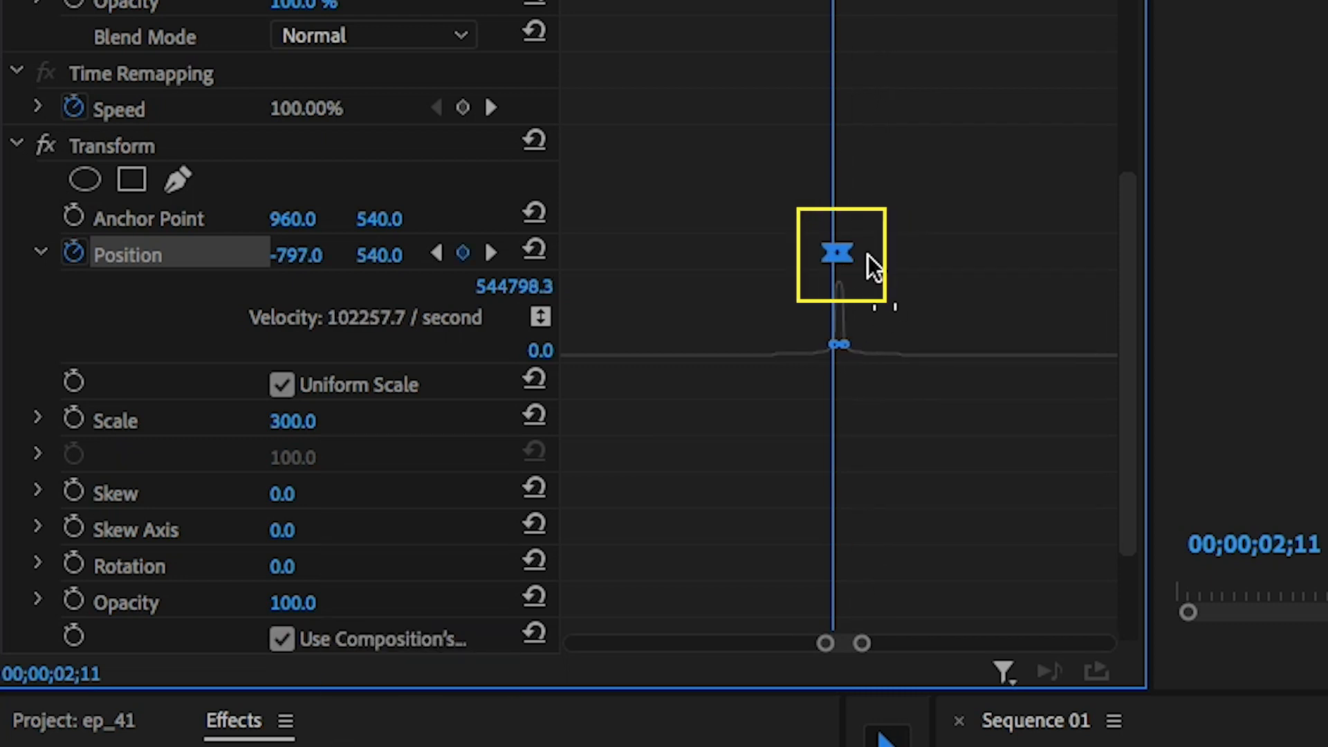
{"action": "left_click_drag", "start_coordinate": [838, 255], "coordinate": [848, 270]}
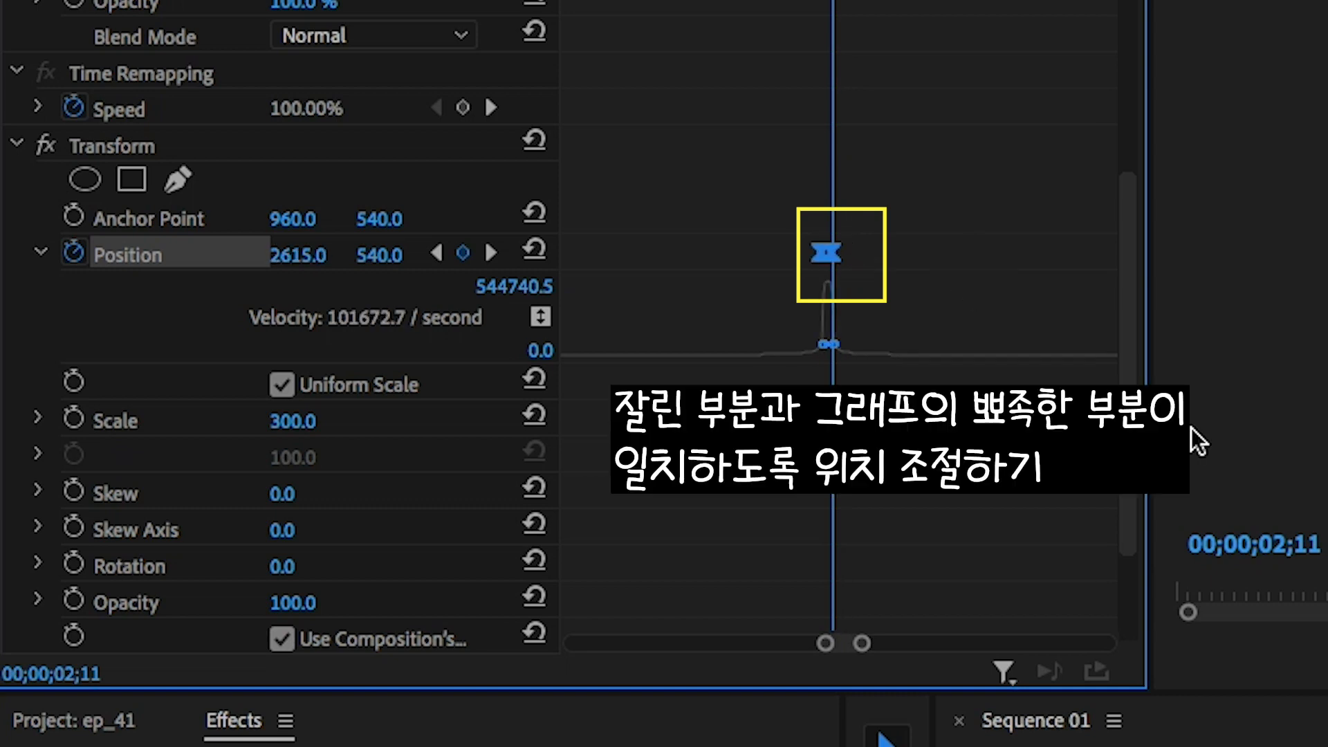
Turn off Use Composition's Shutter Angle in the Transform effect and set Shutter Angle to 180.
{"action": "scroll", "coordinate": [636, 528], "scroll_direction": "down", "scroll_amount": 4}
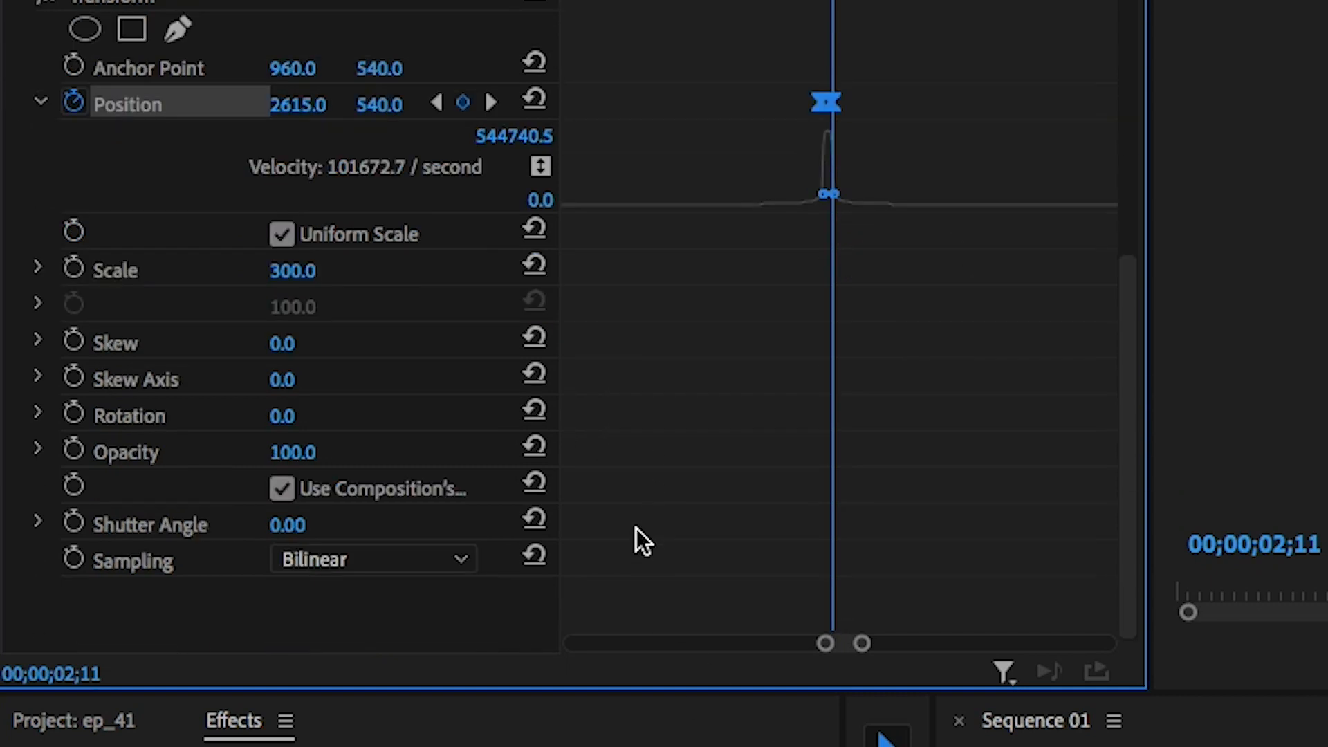
{"action": "left_click", "coordinate": [281, 490]}
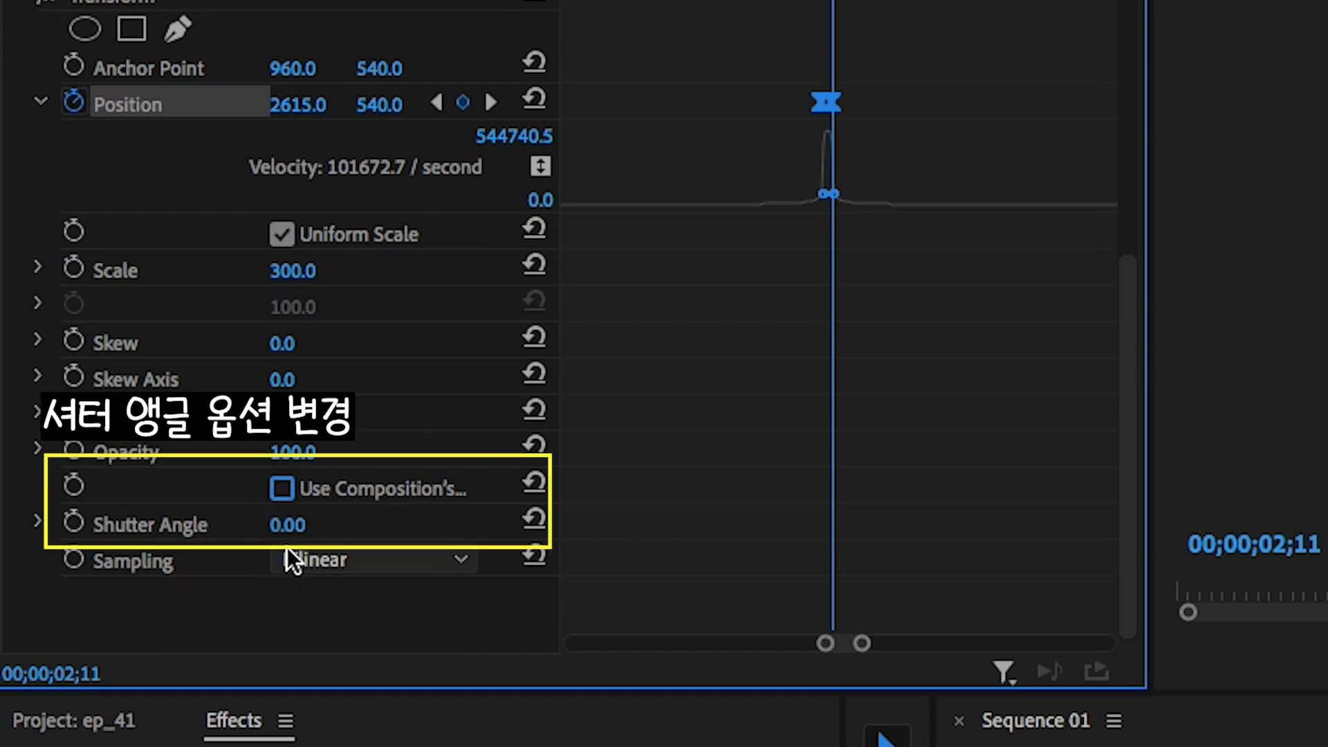
{"action": "left_click", "coordinate": [304, 524]}
{"action": "type", "text": "1"}
{"action": "key", "text": "Return"}
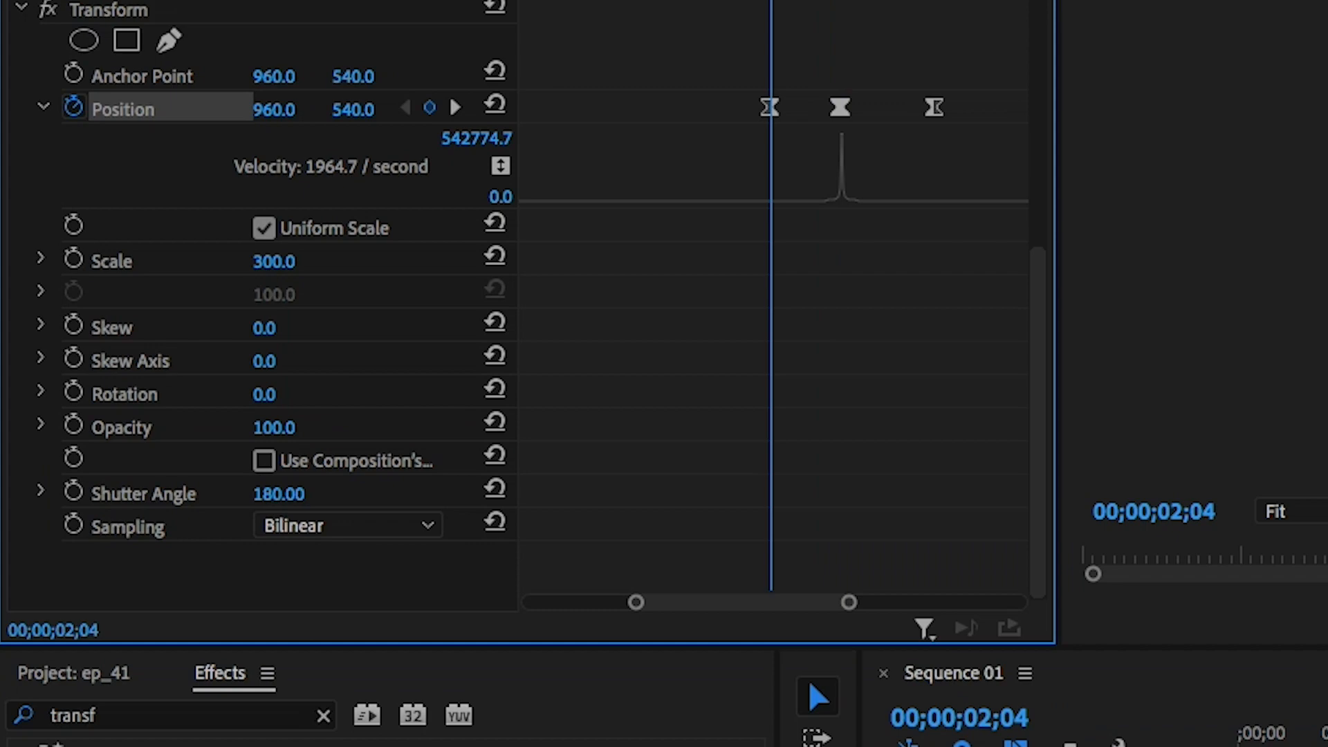
Cut away the parts of both adjustment layers before the first and after the last Position keyframe.
{"action": "left_click_drag", "start_coordinate": [788, 534], "coordinate": [805, 606]}
{"action": "left_click_drag", "start_coordinate": [650, 505], "coordinate": [659, 550]}
{"action": "key", "text": "Delete"}
{"action": "left_click", "coordinate": [699, 441]}
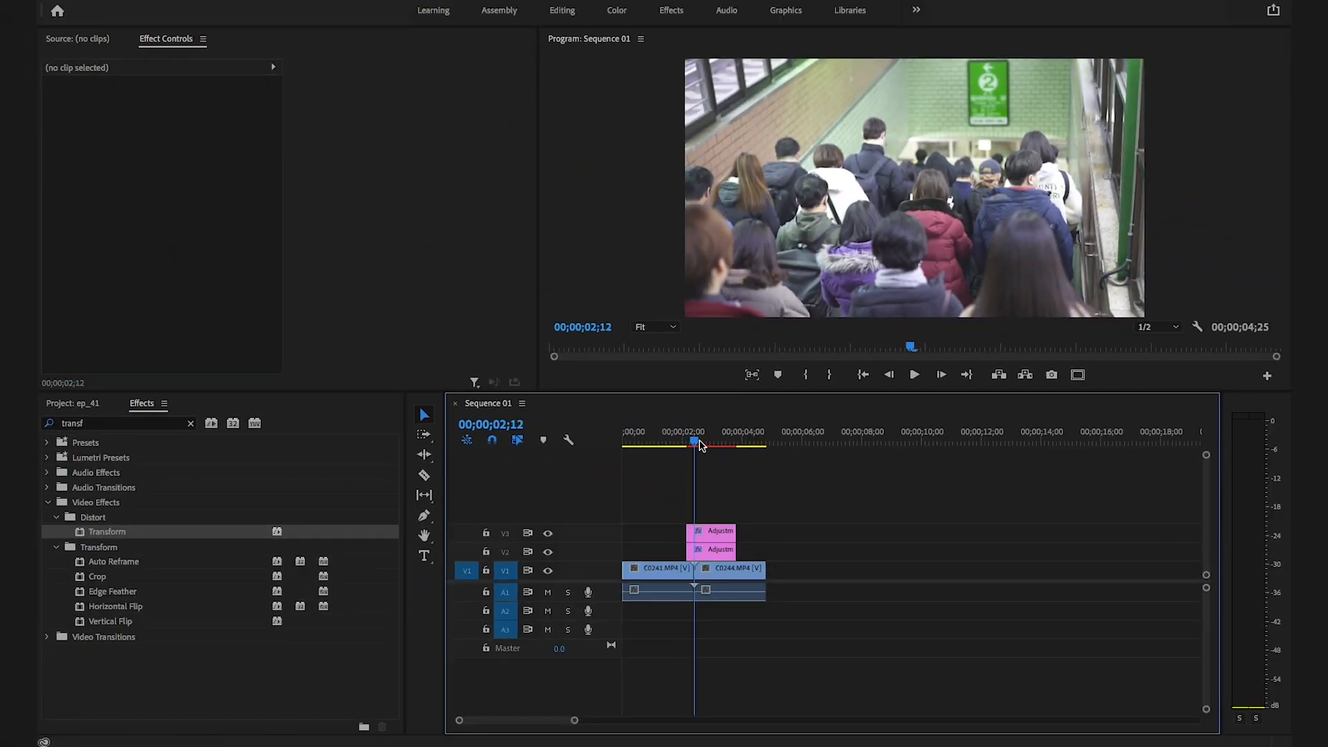
{"action": "left_click_drag", "start_coordinate": [699, 448], "coordinate": [701, 443]}
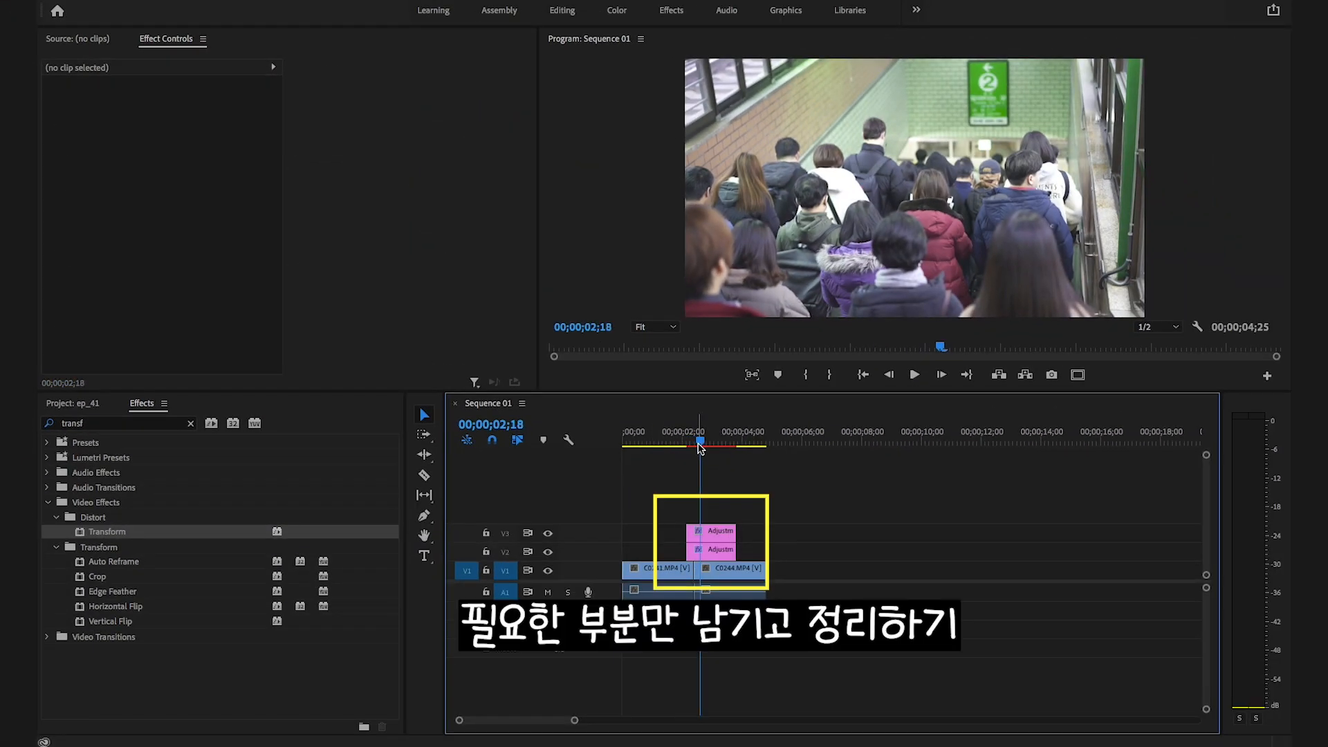
{"action": "left_click_drag", "start_coordinate": [785, 500], "coordinate": [723, 550]}
{"action": "key", "text": "super+k"}
{"action": "key", "text": "Delete"}
Render the transition from an In point at 00;00;02;00 to an Out point just past the adjustment layers, and play it back.
{"action": "left_click", "coordinate": [688, 441]}
{"action": "left_click_drag", "start_coordinate": [689, 442], "coordinate": [682, 442]}
{"action": "key", "text": "i"}
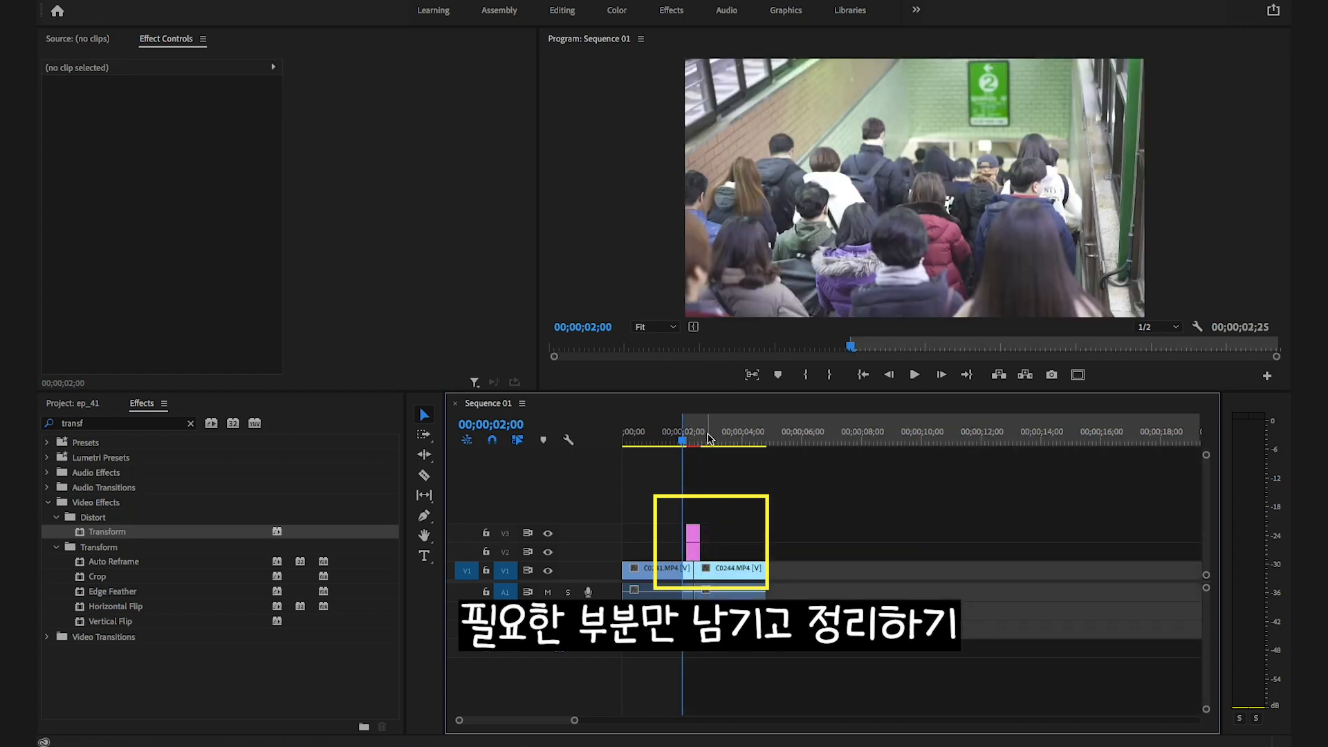
{"action": "left_click", "coordinate": [707, 438]}
{"action": "key", "text": "o"}
{"action": "key", "text": "Return"}
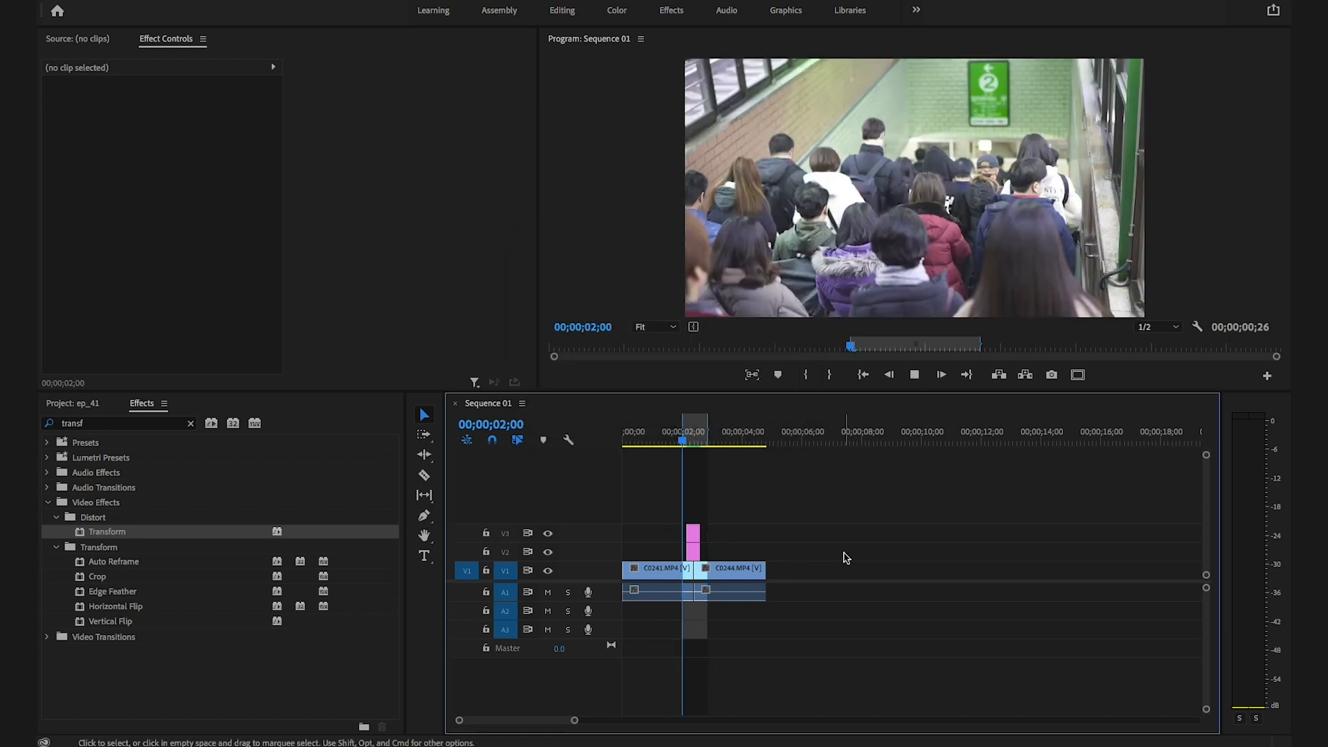
{"action": "left_click", "coordinate": [675, 443]}
{"action": "key", "text": "space"}
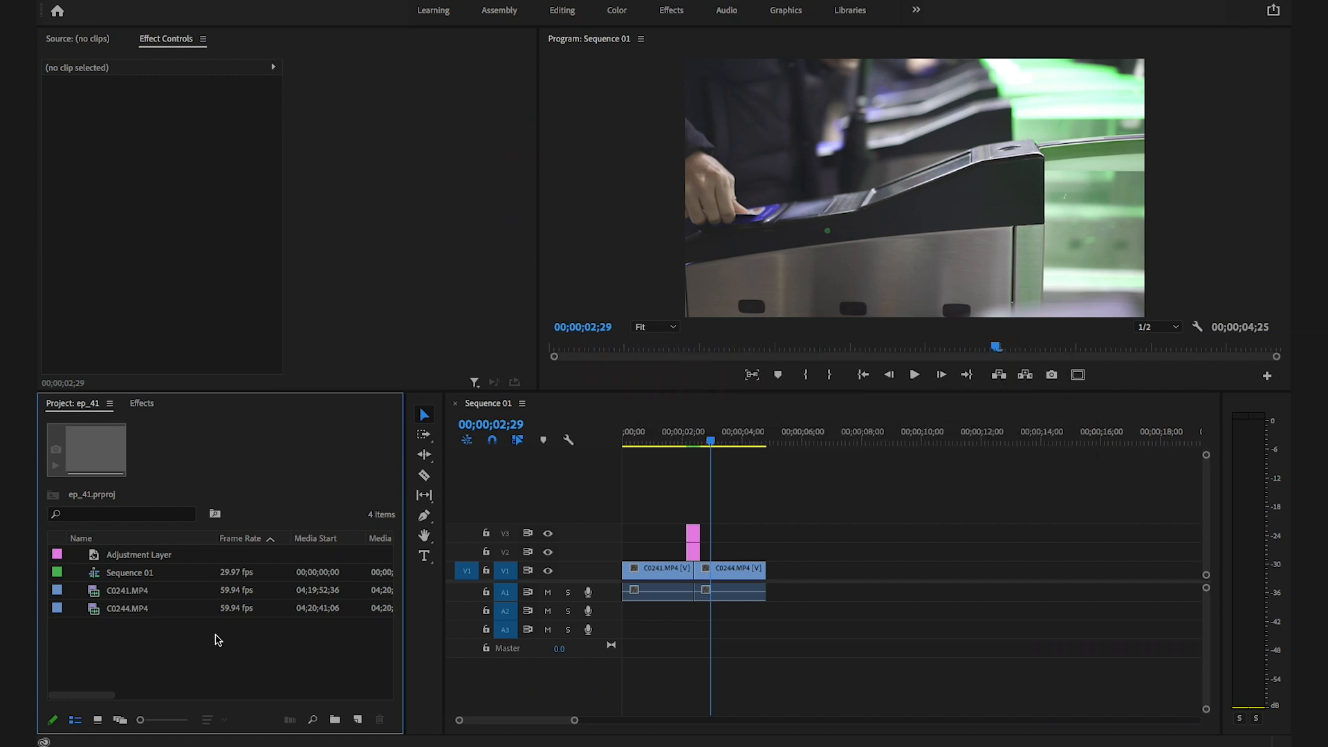
Collapse the Replicate effect and the four Mirror effects of the lower adjustment layer on V2.
{"action": "left_click", "coordinate": [686, 436]}
{"action": "key", "text": "equal"}
{"action": "key", "text": "equal"}
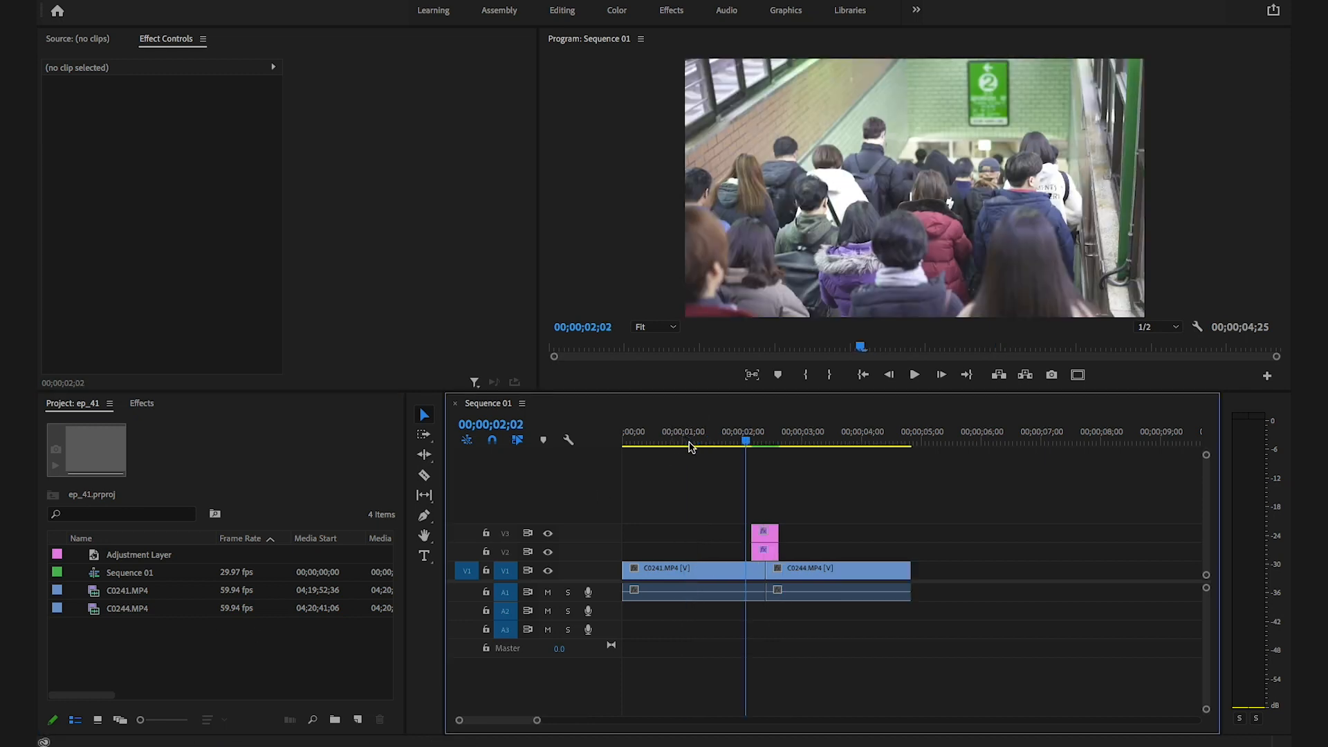
{"action": "left_click", "coordinate": [907, 552]}
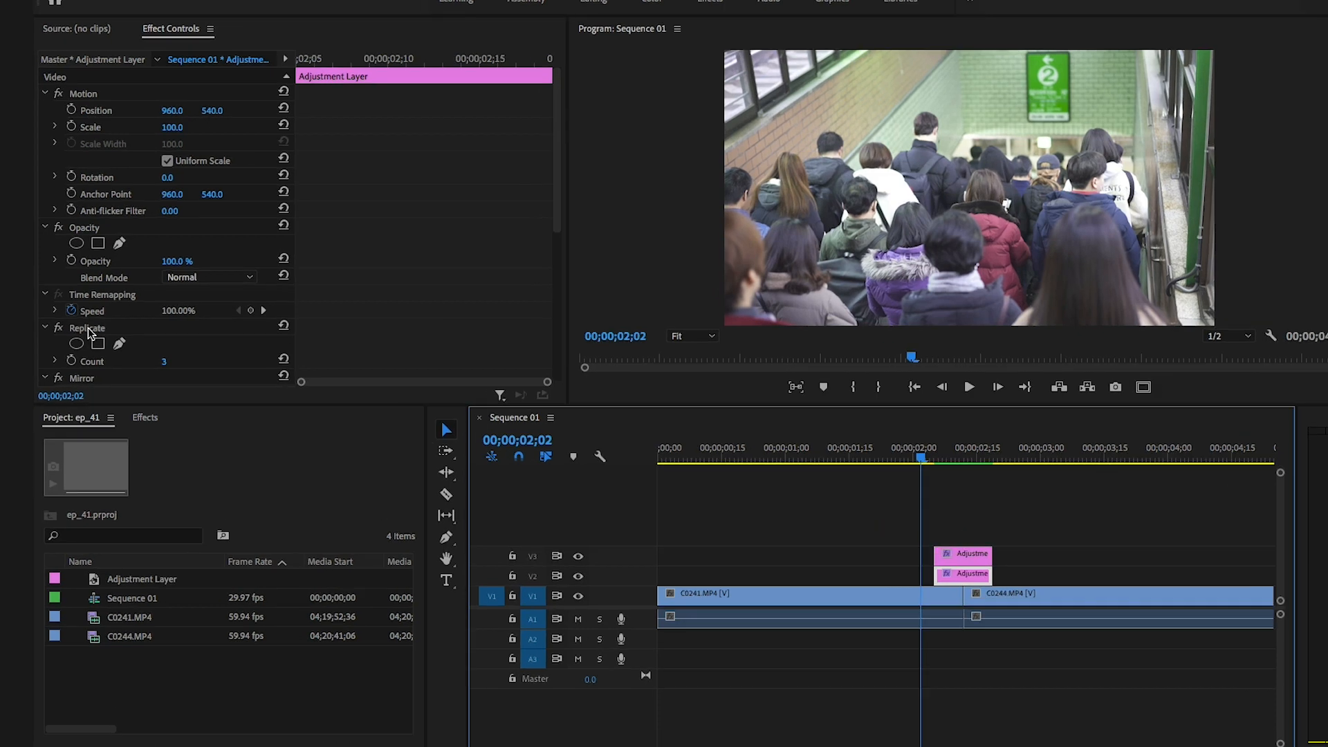
{"action": "scroll", "coordinate": [90, 323], "scroll_direction": "down", "scroll_amount": 5}
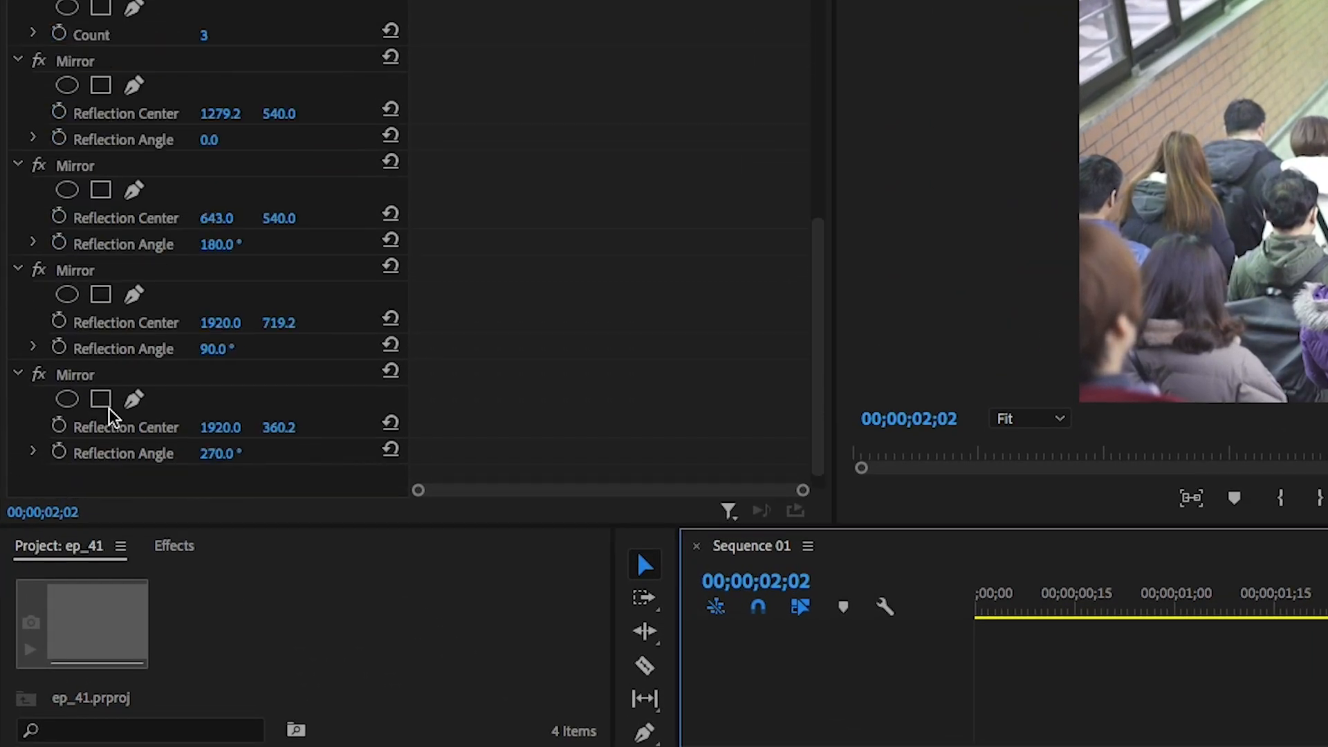
{"action": "scroll", "coordinate": [104, 374], "scroll_direction": "up", "scroll_amount": 5}
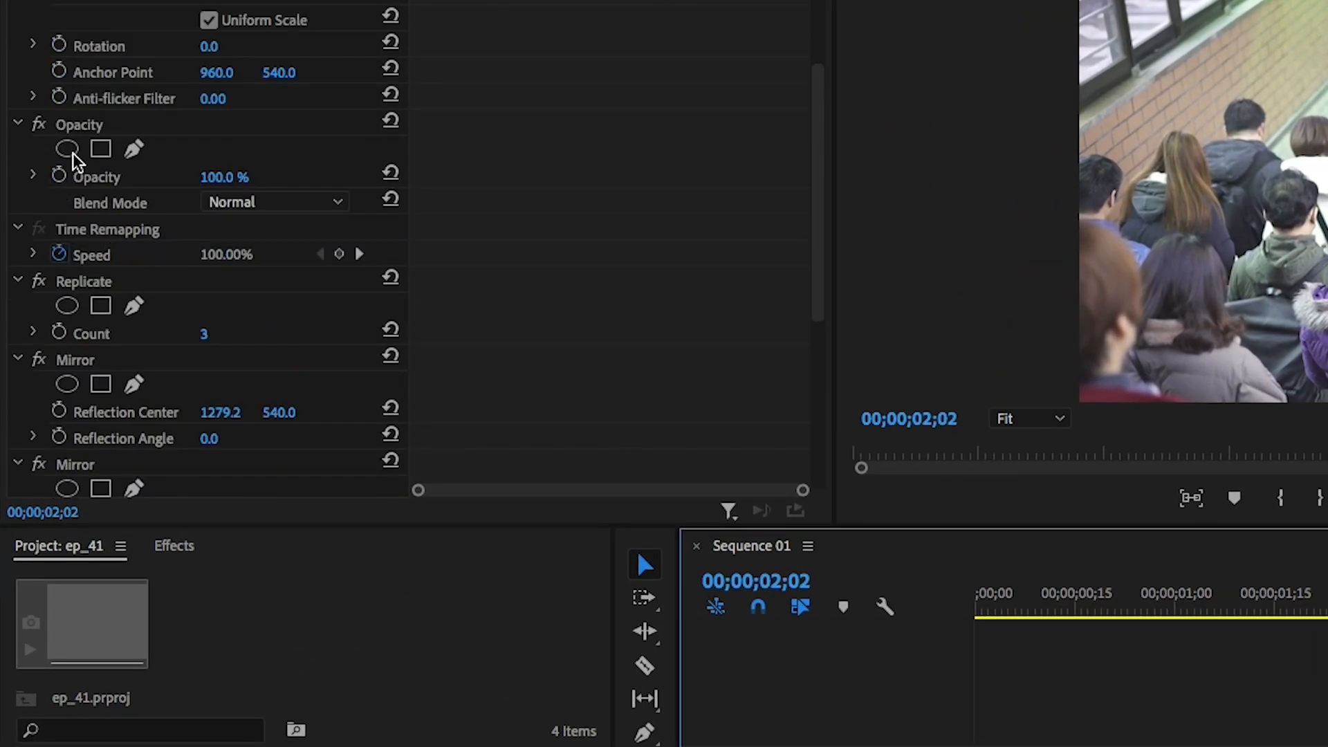
{"action": "left_click", "coordinate": [18, 280]}
{"action": "left_click", "coordinate": [18, 307]}
{"action": "left_click", "coordinate": [18, 333]}
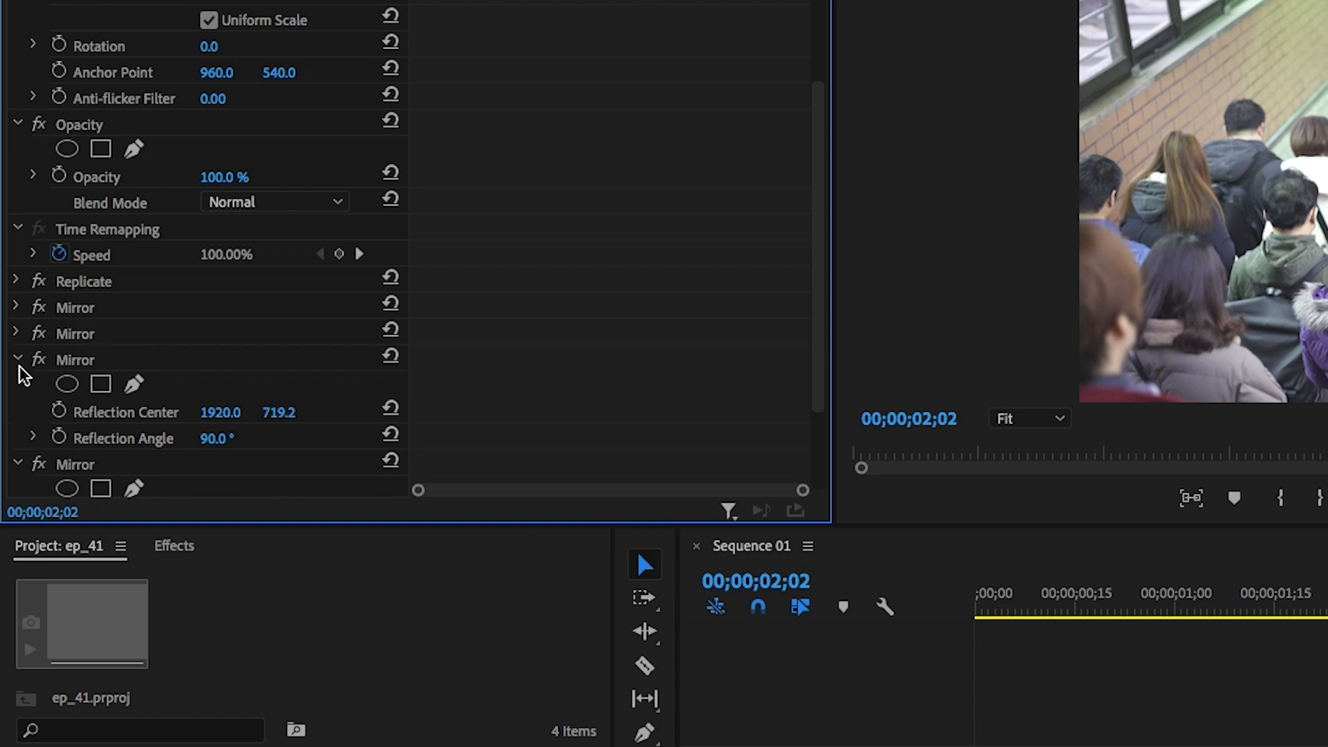
{"action": "left_click", "coordinate": [15, 465]}
{"action": "left_click", "coordinate": [18, 360]}
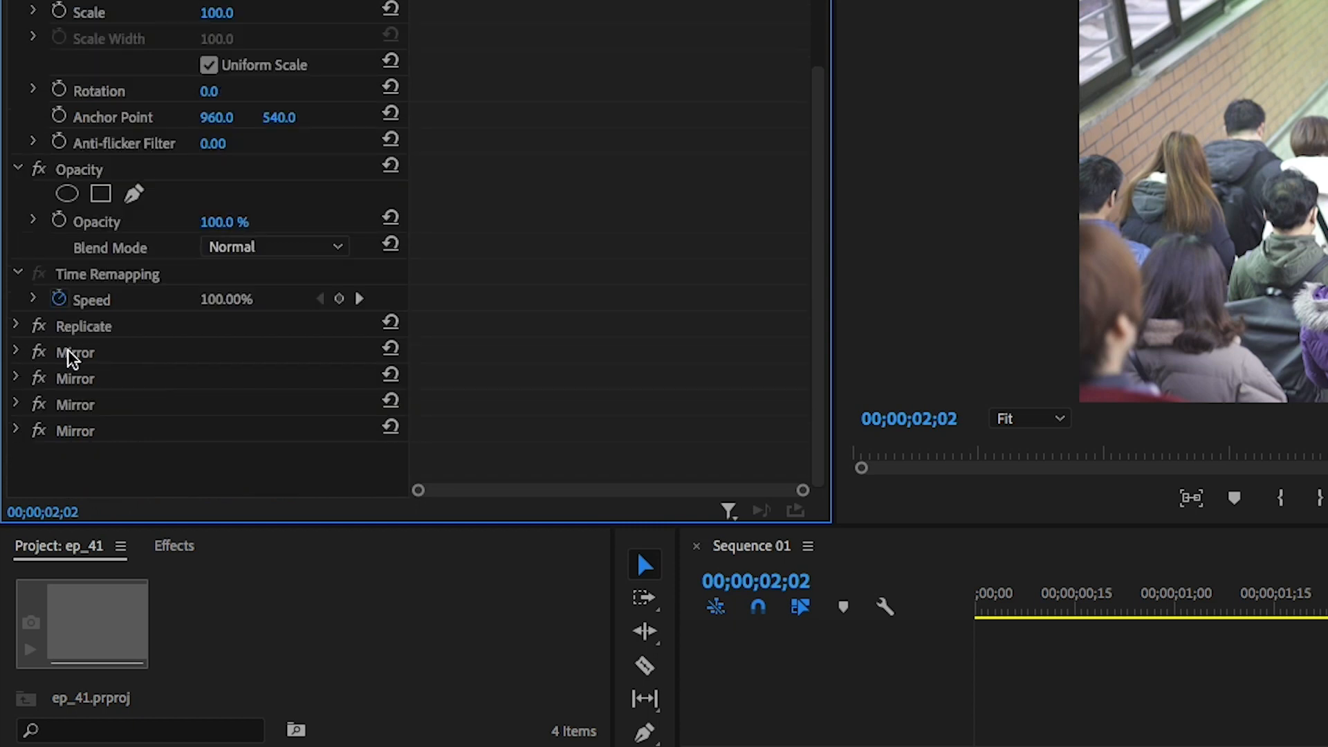
Save the Replicate effect and all four Mirror effects together as a Scale-type preset named 트랜지션_기본셋팅.
{"action": "left_click", "coordinate": [81, 338]}
{"action": "left_click", "coordinate": [90, 356], "text": "ctrl"}
{"action": "left_click", "coordinate": [84, 379], "text": "ctrl"}
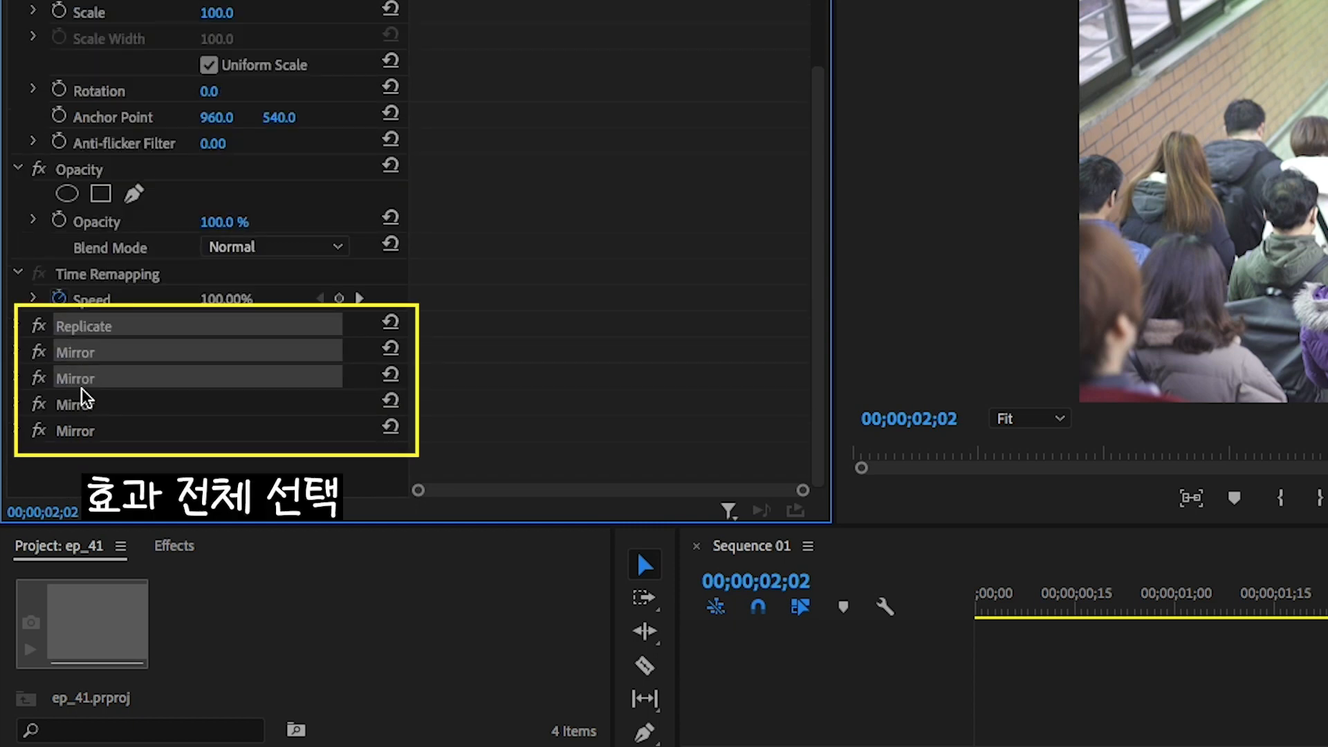
{"action": "left_click", "coordinate": [85, 405], "text": "ctrl"}
{"action": "left_click", "coordinate": [80, 432], "text": "ctrl"}
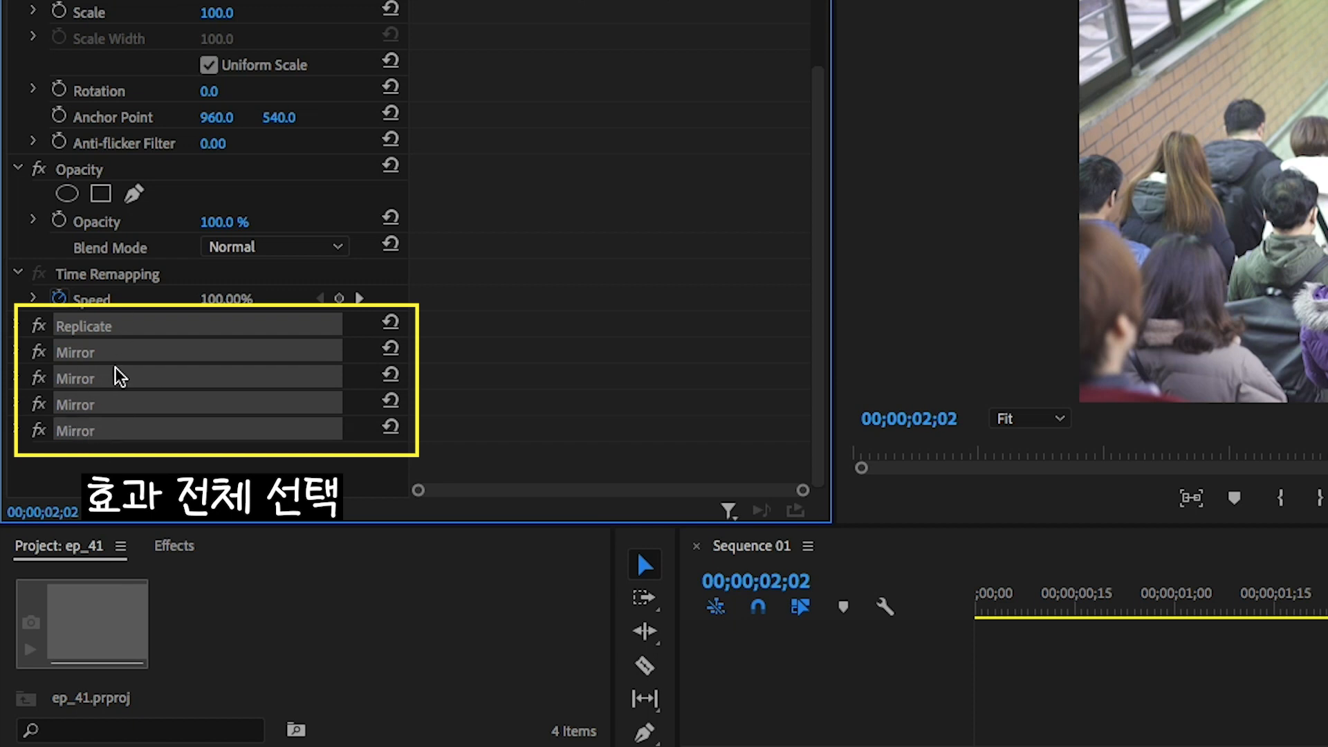
{"action": "right_click", "coordinate": [102, 338]}
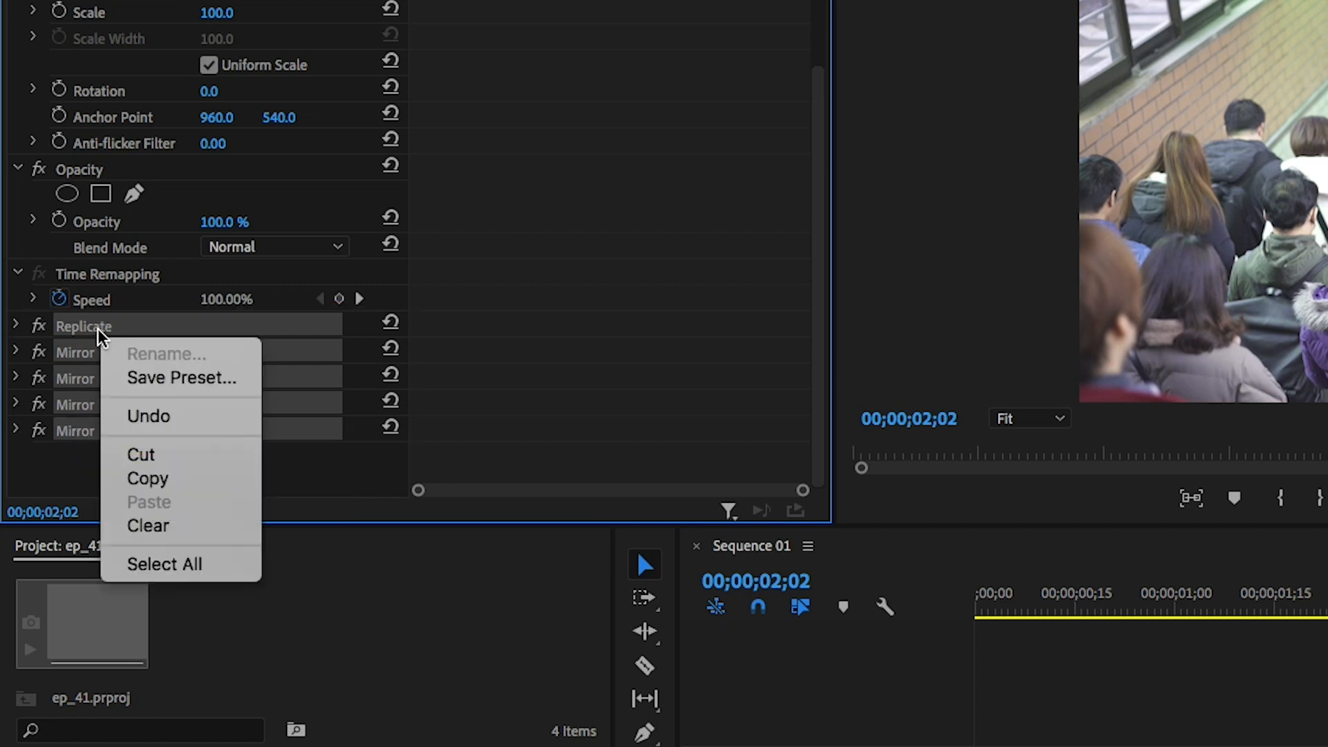
{"action": "left_click", "coordinate": [186, 381]}
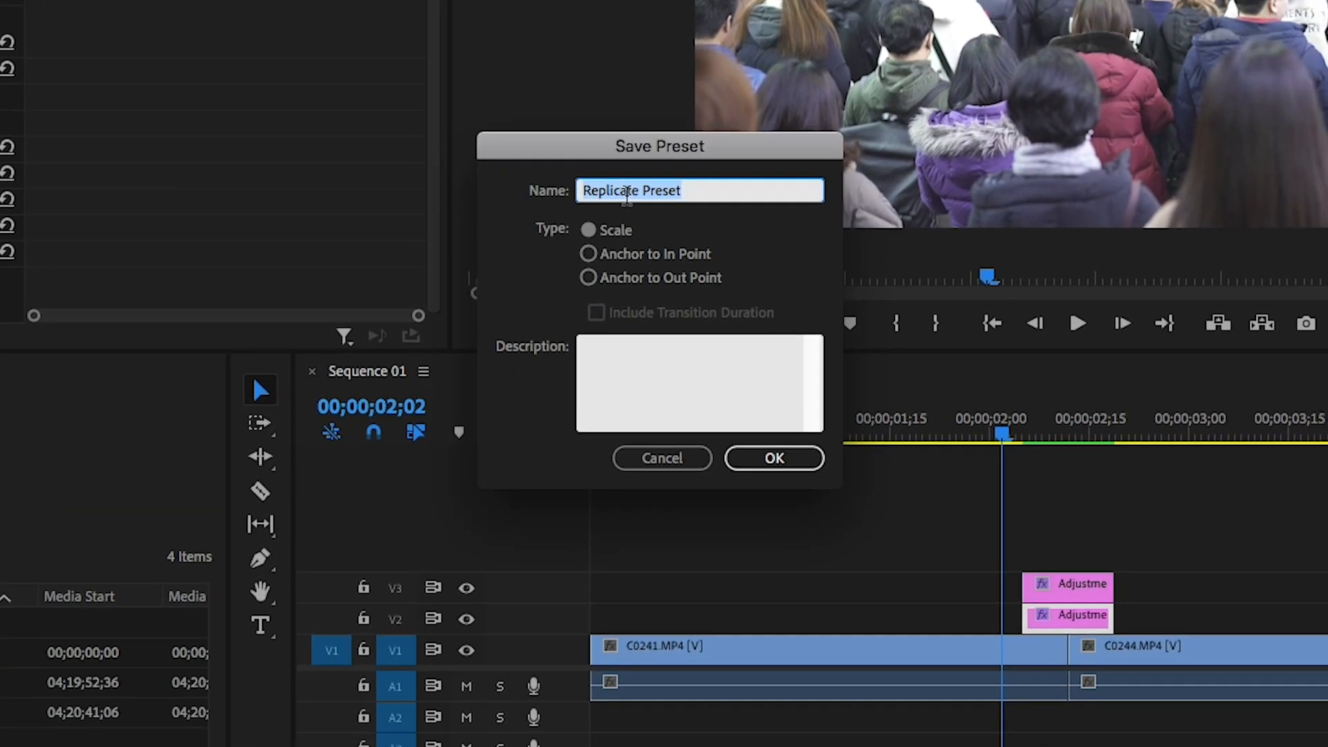
{"action": "key", "text": "BackSpace"}
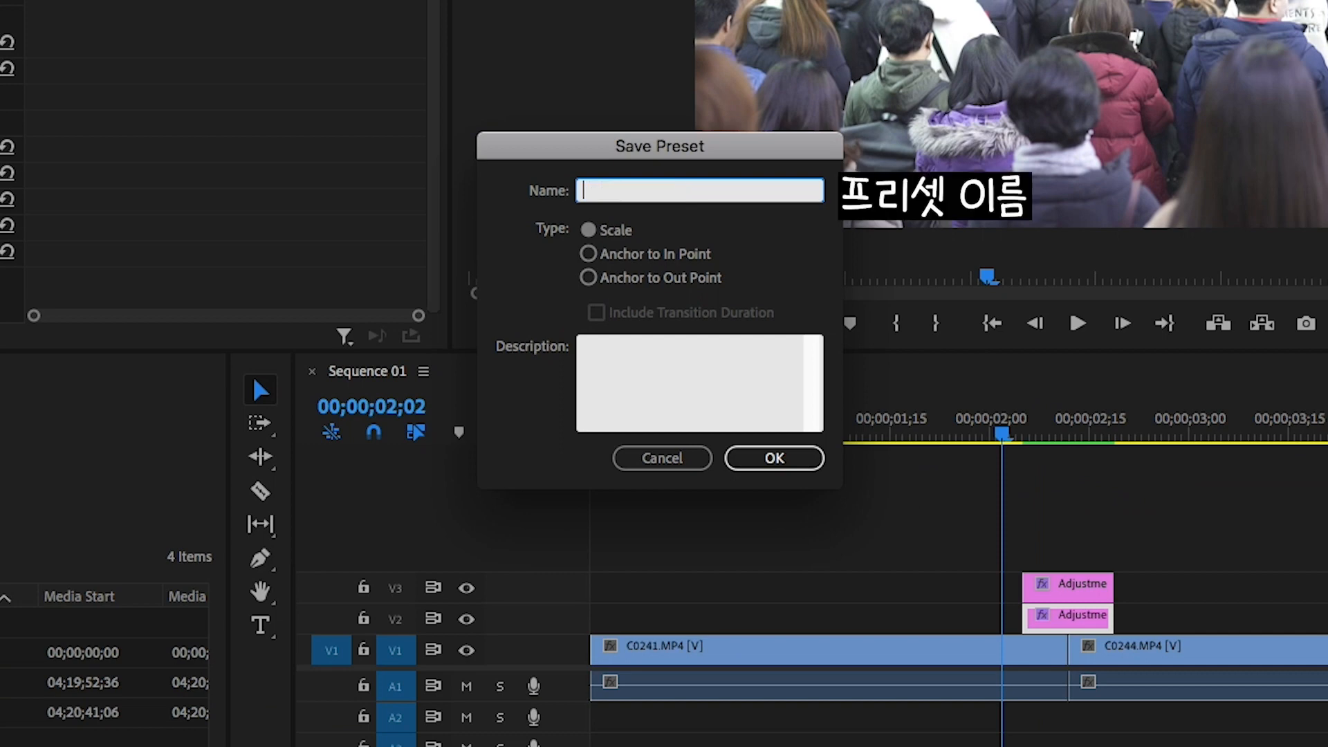
{"action": "type", "text": "트랜지션_기본셋티"}
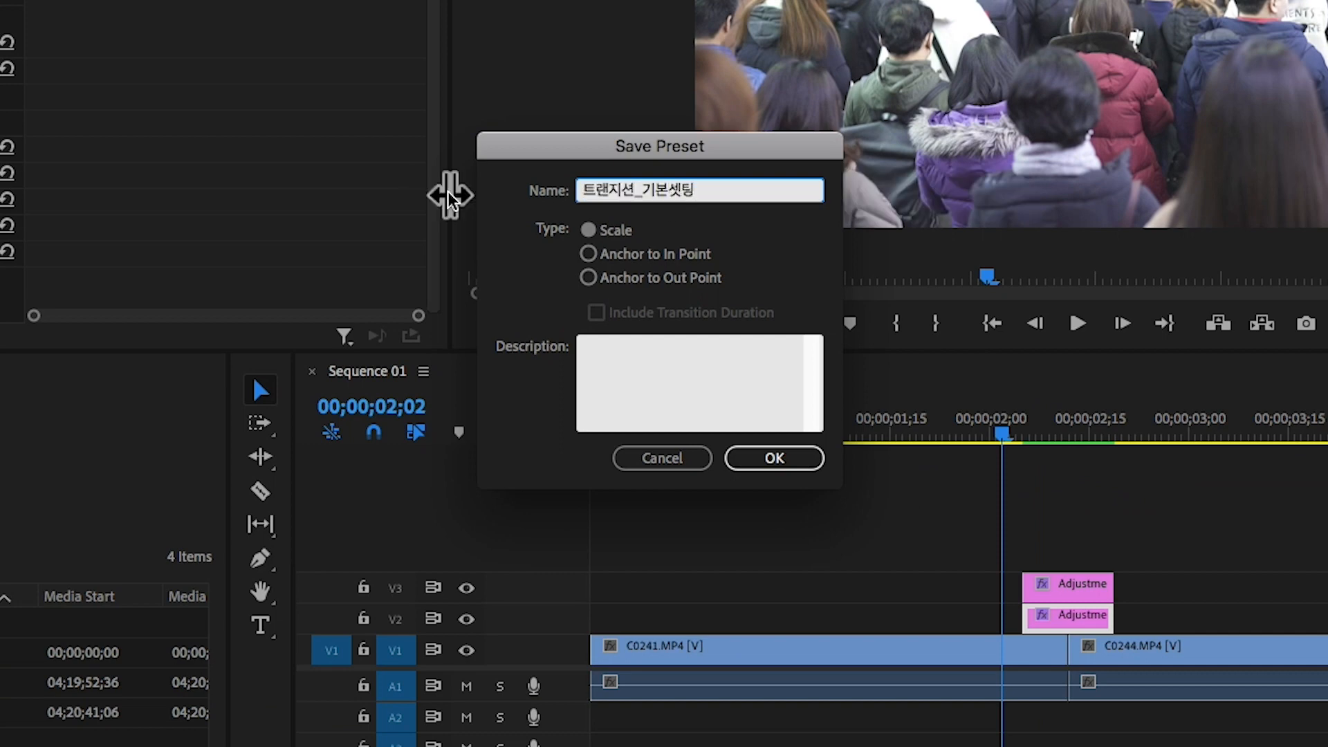
{"action": "left_click", "coordinate": [615, 233]}
{"action": "left_click", "coordinate": [775, 462]}
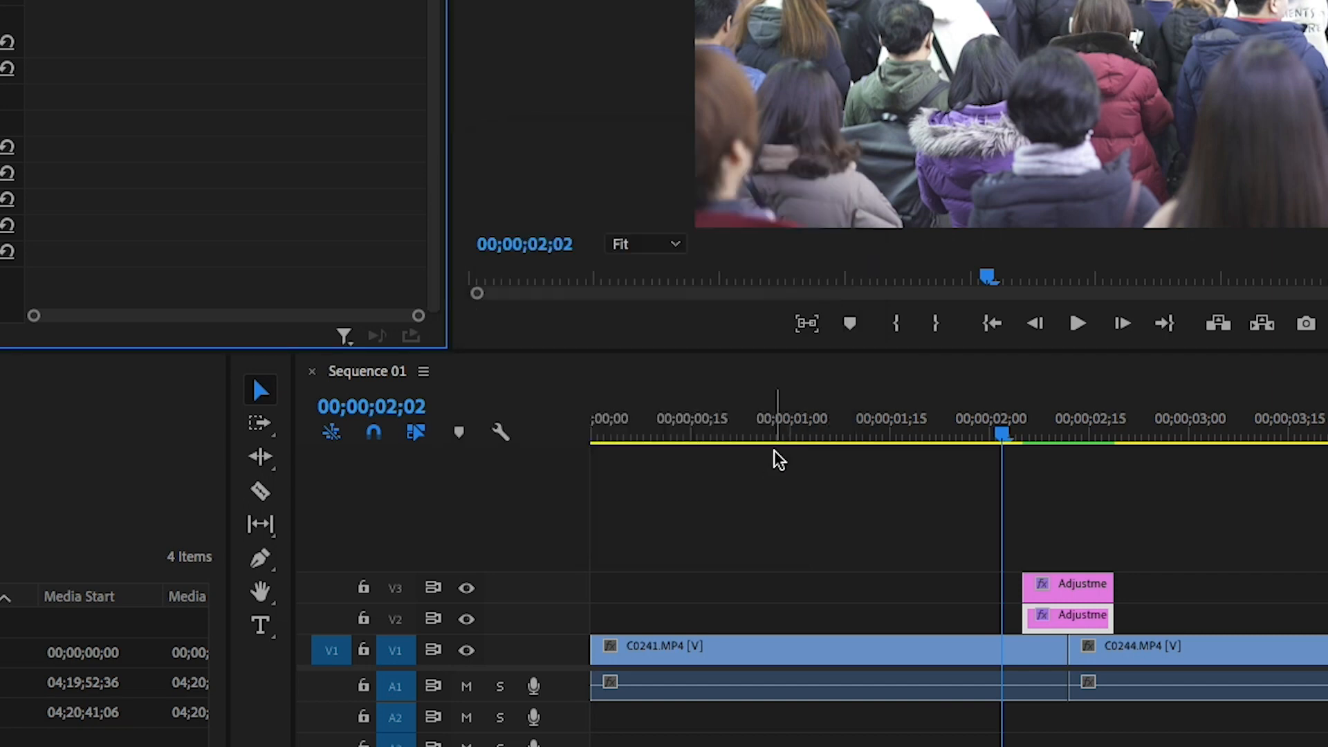
Save the Transform effect of the upper adjustment layer on V3 as a Scale-type preset named 트랜지션_슬라이드.
{"action": "left_click", "coordinate": [1079, 587]}
{"action": "left_click", "coordinate": [1071, 434]}
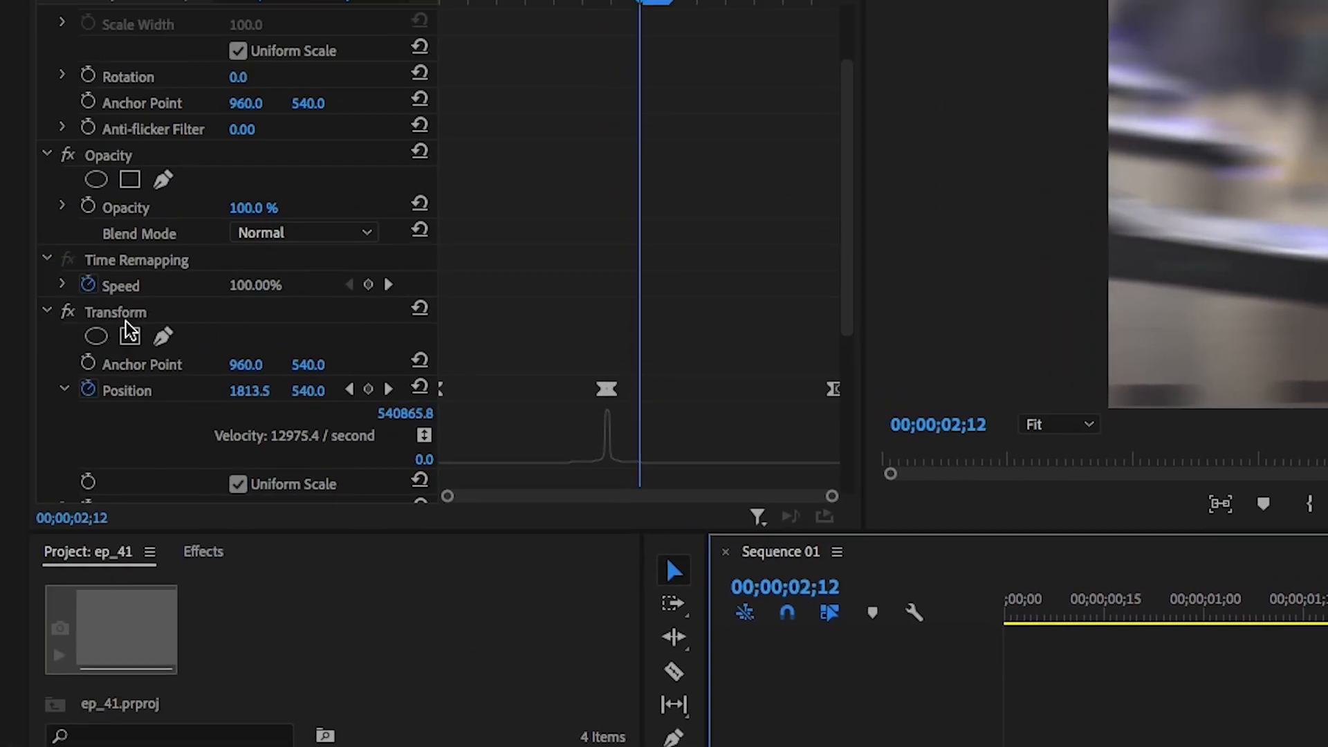
{"action": "left_click", "coordinate": [112, 313]}
{"action": "right_click", "coordinate": [107, 317]}
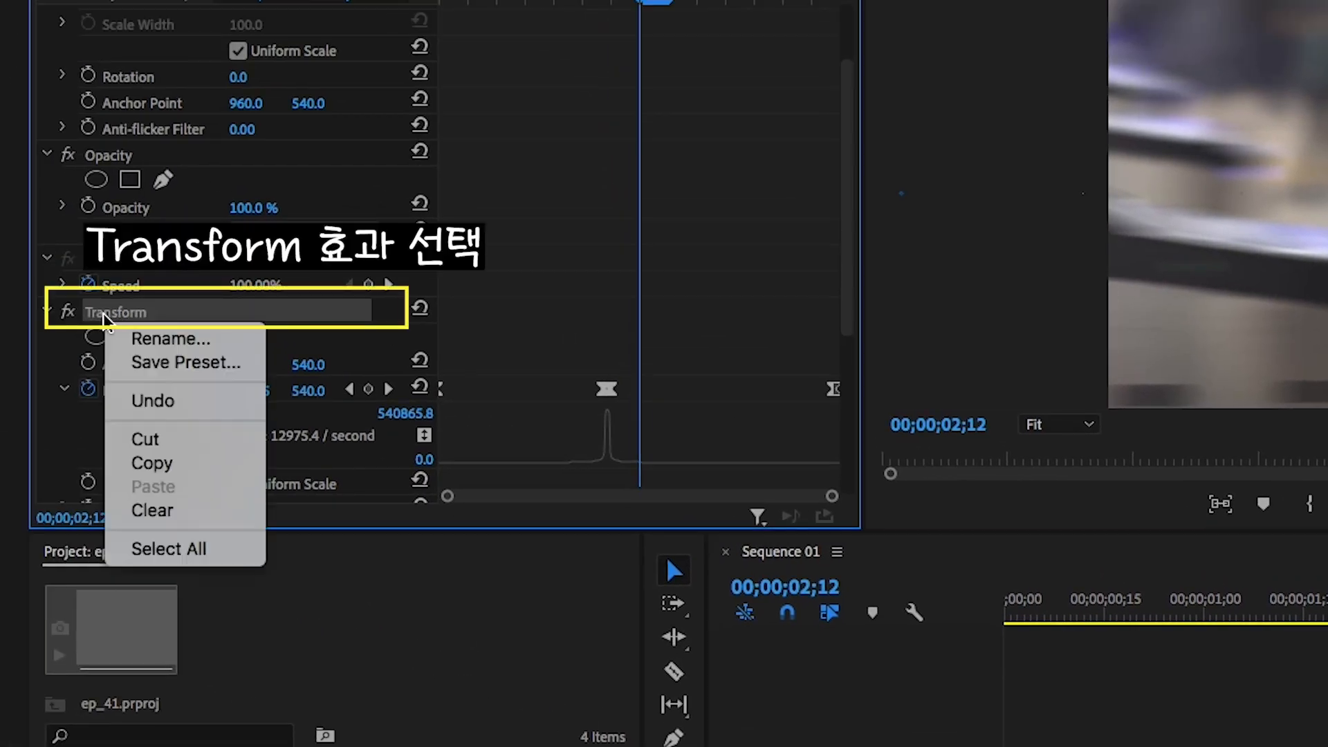
{"action": "left_click", "coordinate": [167, 364]}
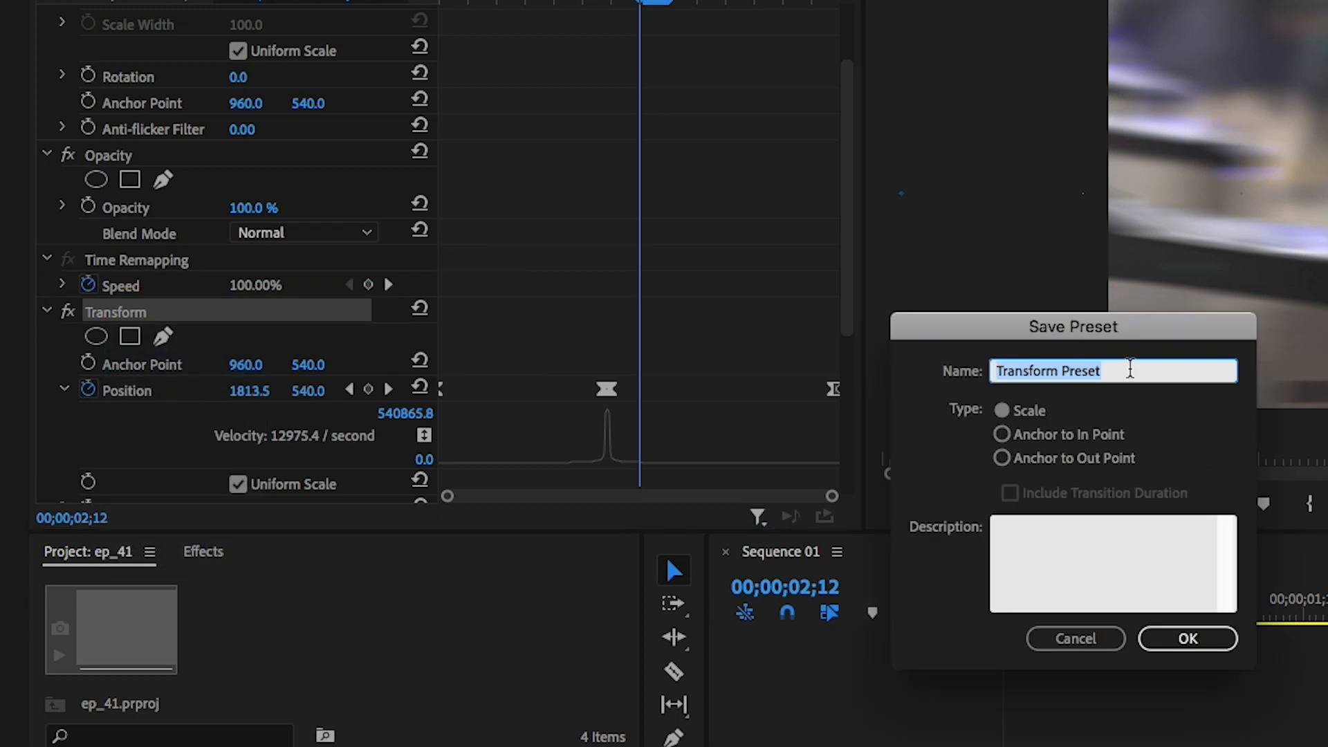
{"action": "type", "text": "트랜지션"}
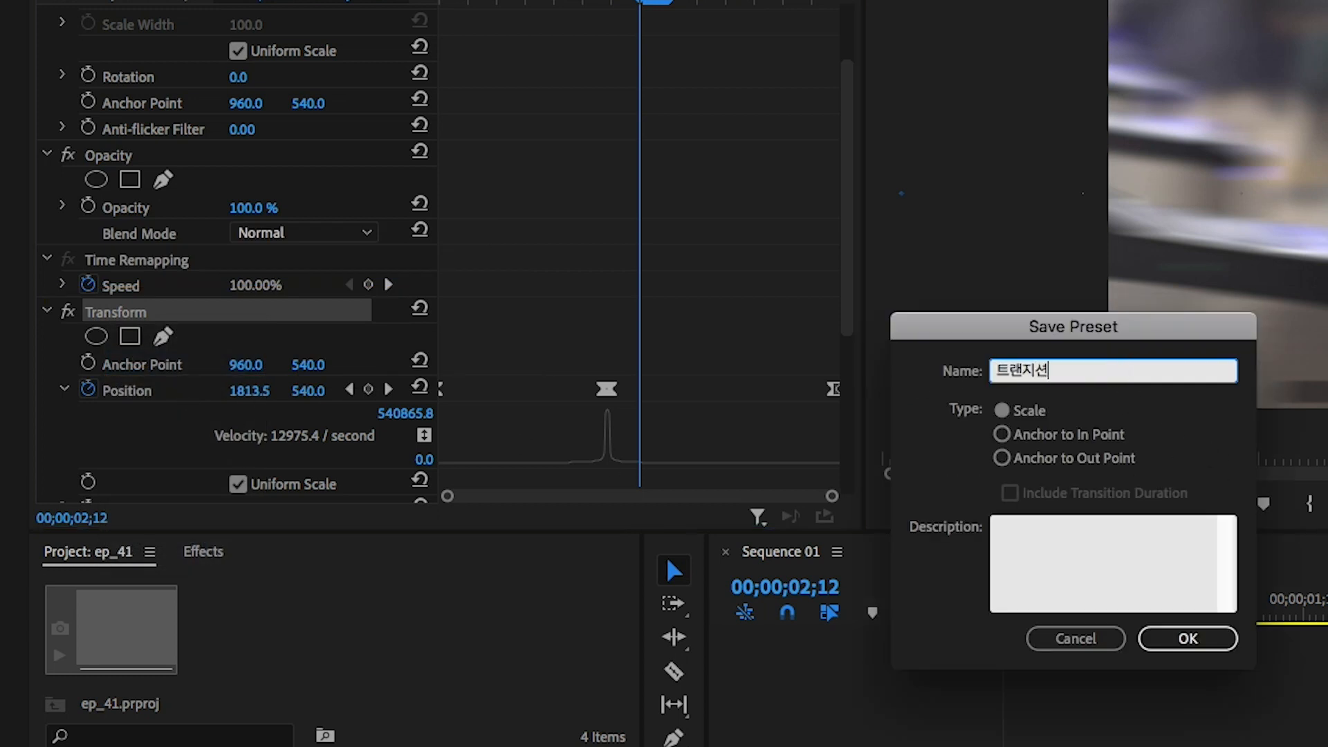
{"action": "type", "text": "_슬라이드"}
{"action": "left_click", "coordinate": [1022, 413]}
{"action": "left_click", "coordinate": [1187, 640]}
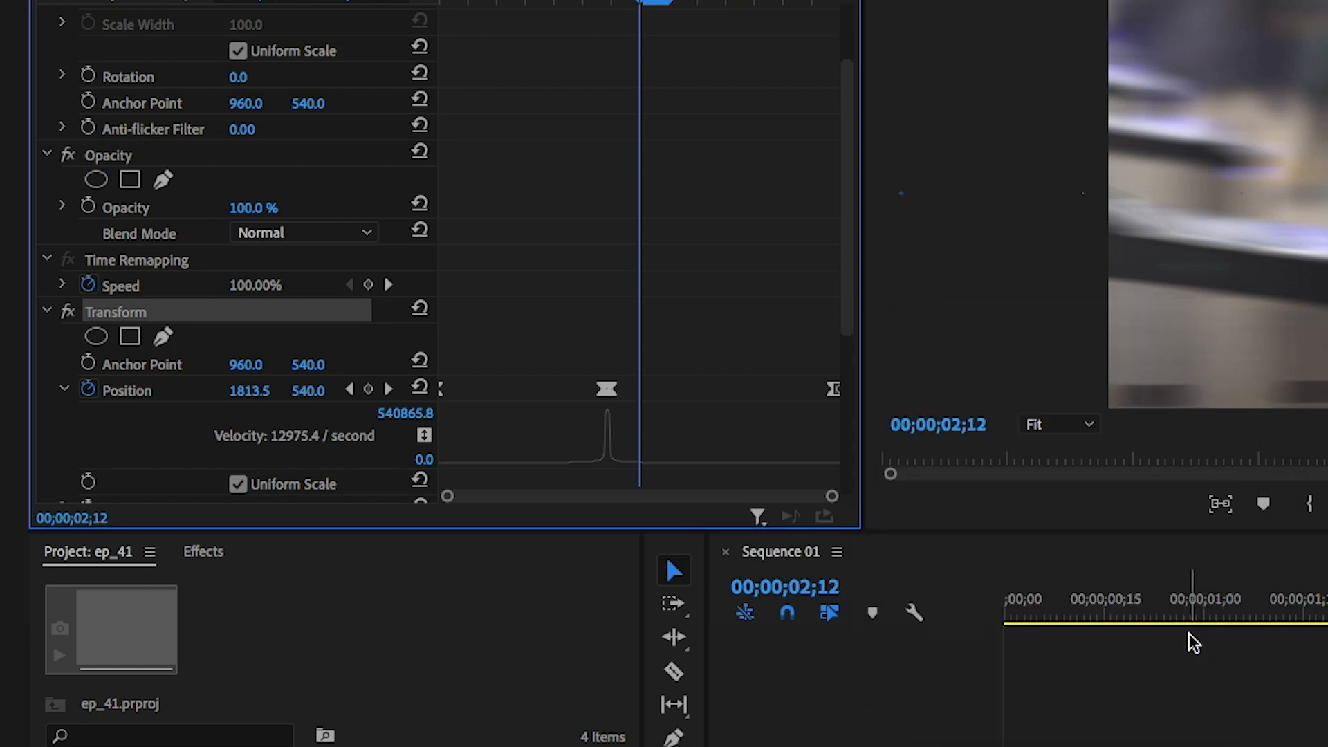
Locate the saved presets 트랜지션_기본셋팅 and 트랜지션_슬라이드 in the Presets folder of the effects library.
{"action": "left_click", "coordinate": [213, 557]}
{"action": "left_click", "coordinate": [104, 256]}
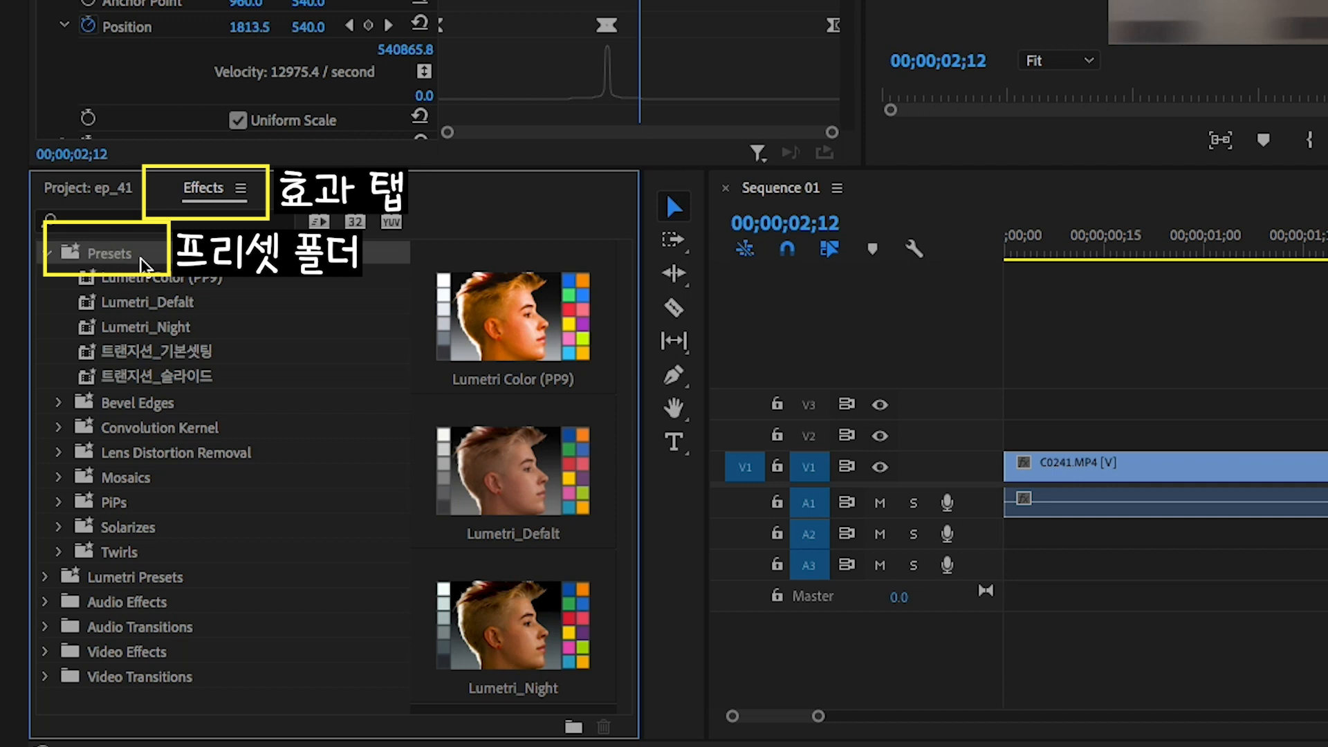
{"action": "left_click", "coordinate": [140, 353]}
{"action": "left_click", "coordinate": [138, 384]}
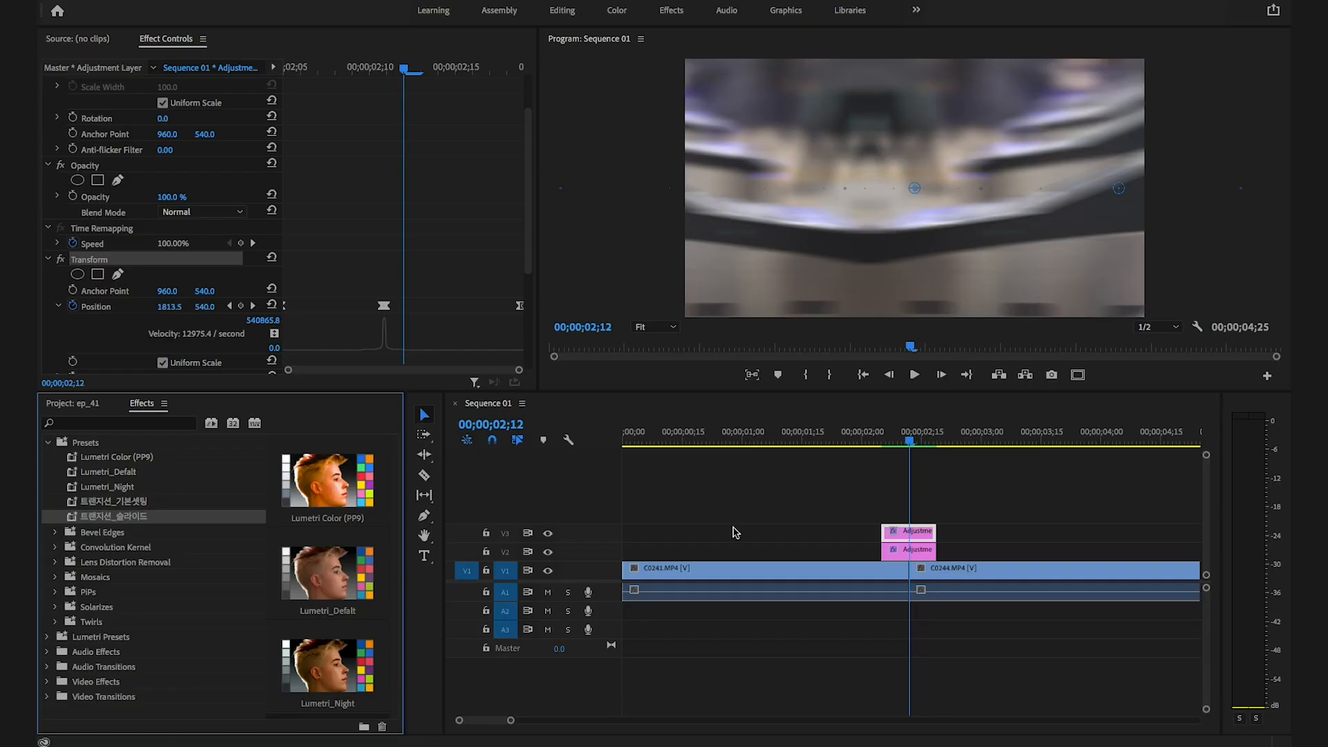
Delete both finished adjustment layers and place two fresh ones on V2 and V3, stacked across the cut between the clips.
{"action": "left_click_drag", "start_coordinate": [963, 481], "coordinate": [892, 555]}
{"action": "key", "text": "Delete"}
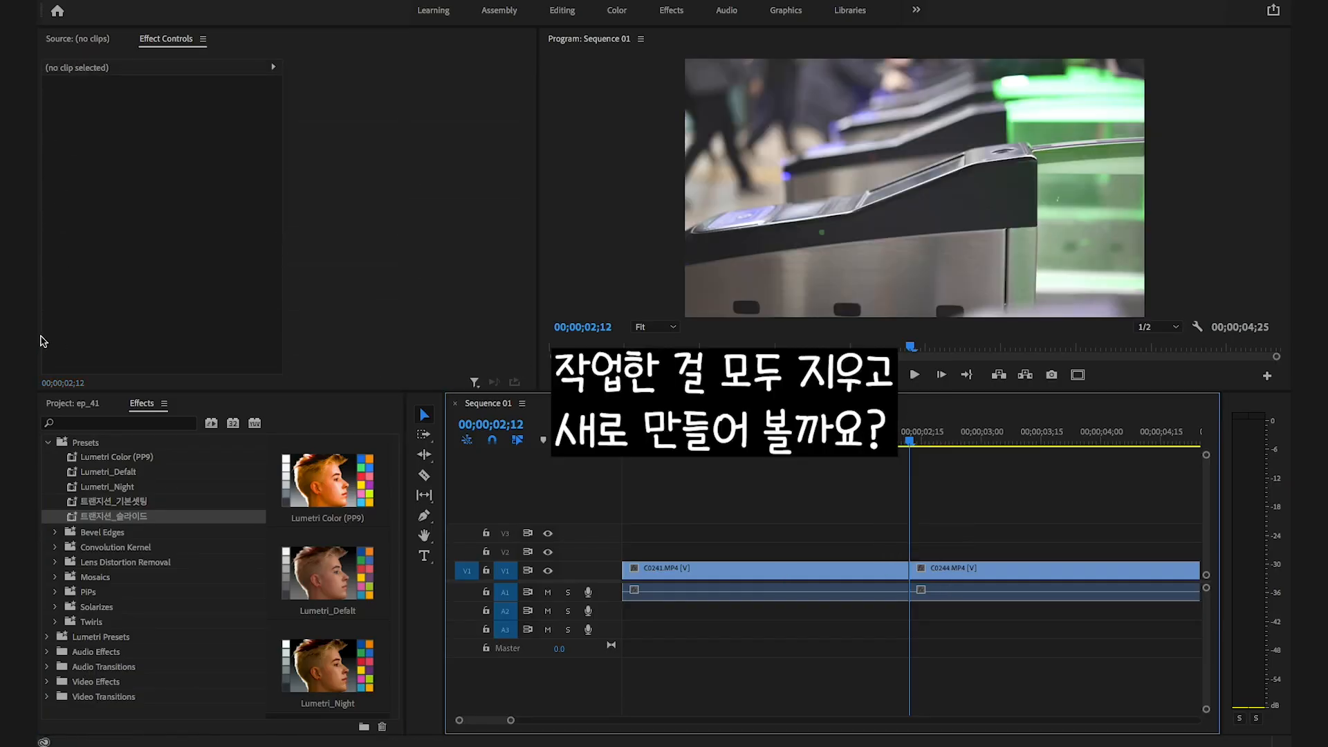
{"action": "left_click", "coordinate": [72, 403]}
{"action": "left_click_drag", "start_coordinate": [138, 555], "coordinate": [729, 553]}
{"action": "left_click_drag", "start_coordinate": [566, 522], "coordinate": [735, 536]}
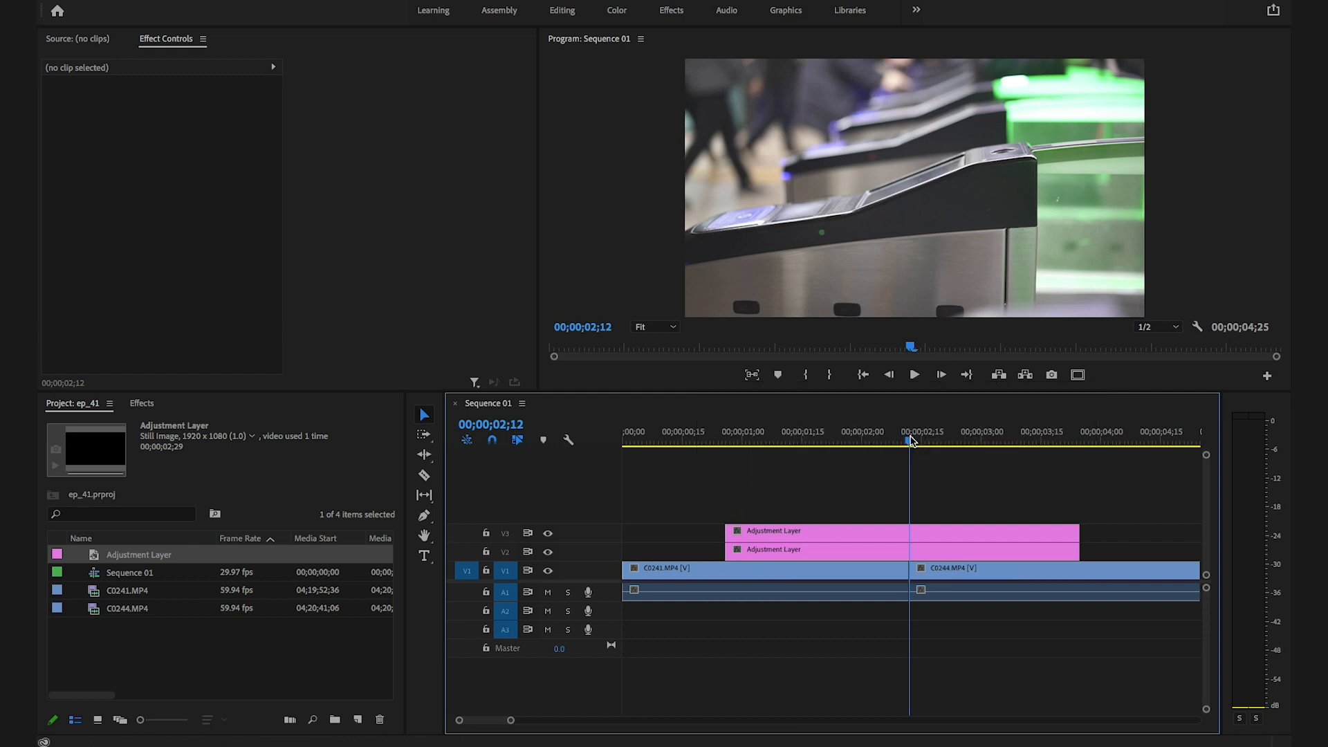
Cut both adjustment layers five frames before the cut between the clips and delete their earlier parts.
{"action": "left_click_drag", "start_coordinate": [912, 442], "coordinate": [889, 441]}
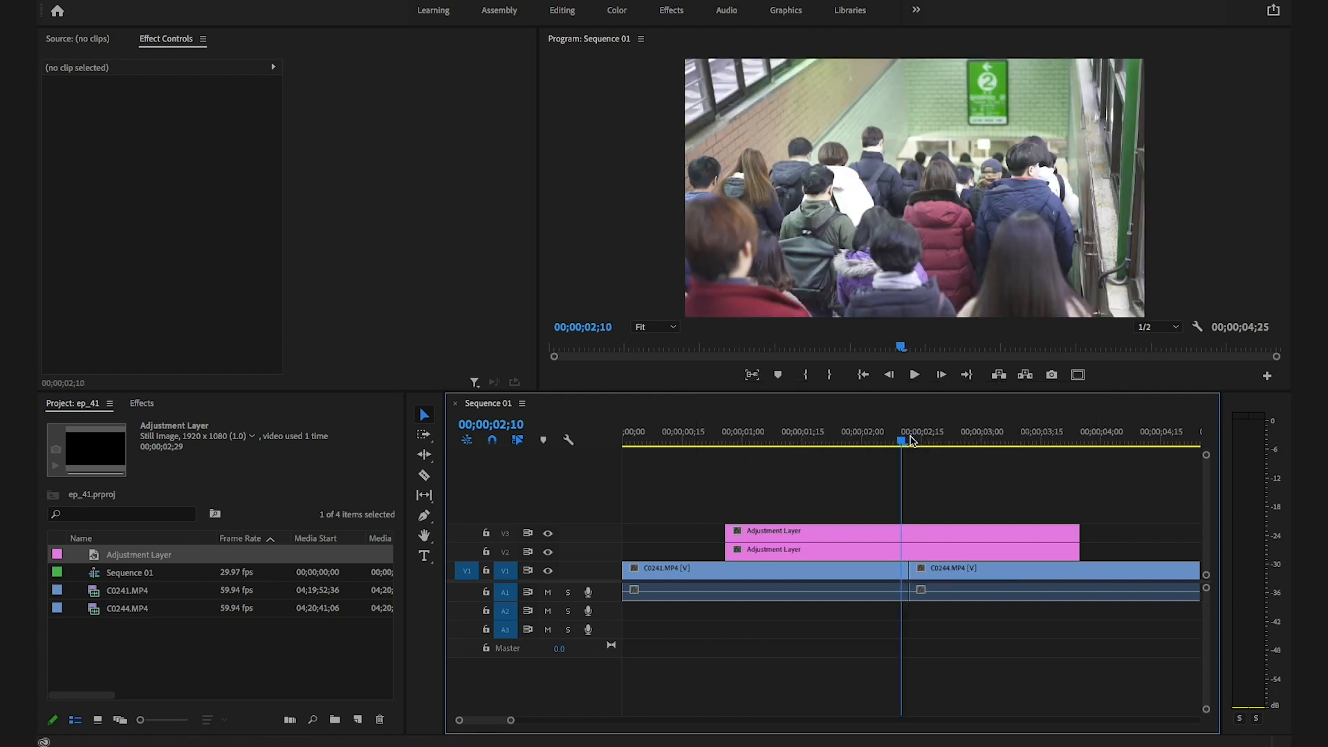
{"action": "left_click", "coordinate": [938, 540]}
{"action": "left_click_drag", "start_coordinate": [938, 539], "coordinate": [937, 553]}
{"action": "key", "text": "super+k"}
{"action": "left_click_drag", "start_coordinate": [849, 500], "coordinate": [817, 559]}
{"action": "key", "text": "Delete"}
Cut both adjustment layers at 00;00;02;17, delete their later parts, and return the playhead to the cut between the clips.
{"action": "key", "text": "space"}
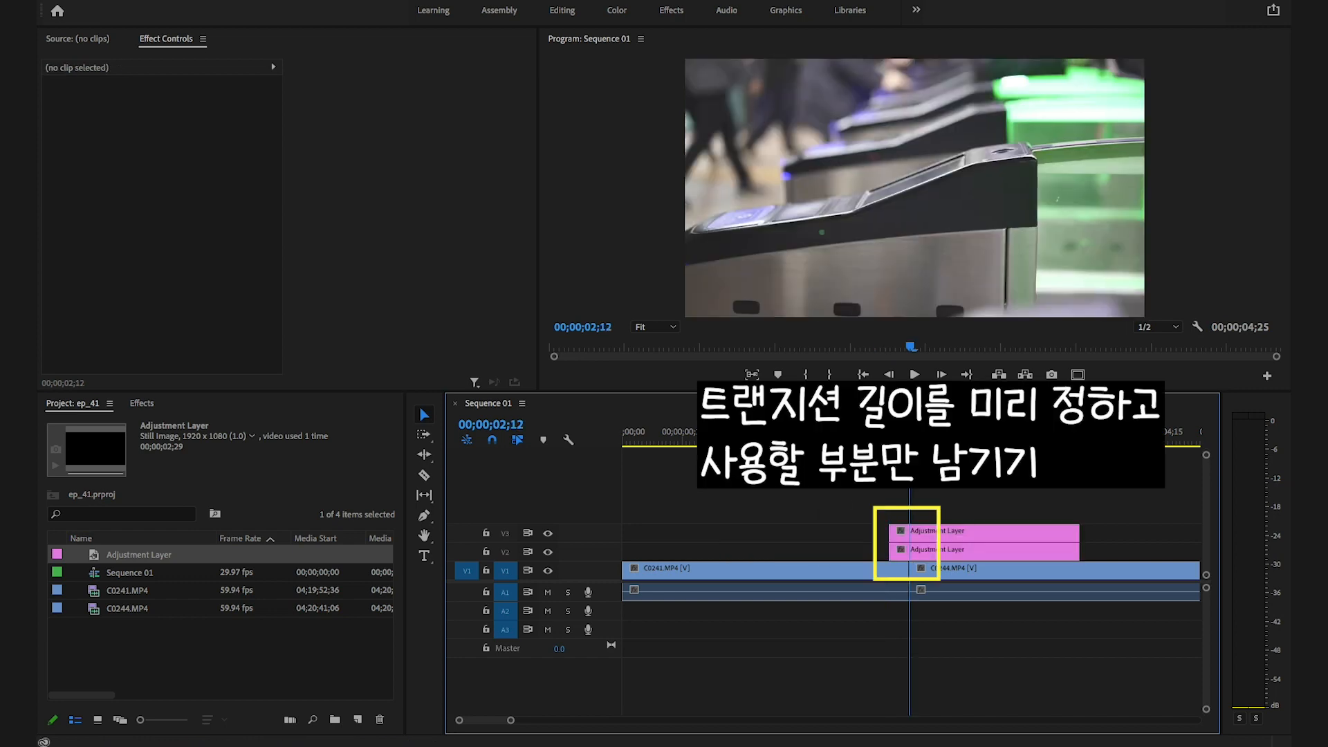
{"action": "left_click_drag", "start_coordinate": [1011, 495], "coordinate": [1005, 547]}
{"action": "key", "text": "super+k"}
{"action": "left_click_drag", "start_coordinate": [1022, 497], "coordinate": [1021, 547]}
{"action": "key", "text": "Delete"}
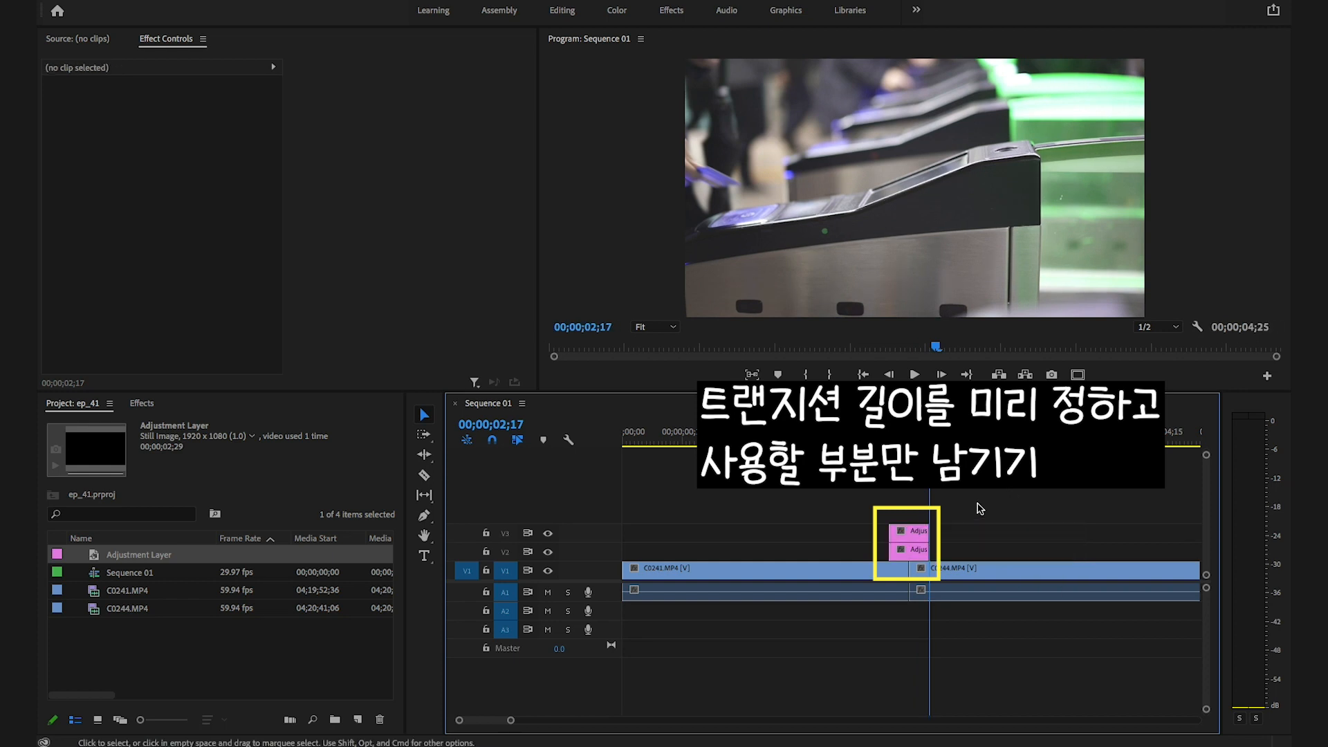
{"action": "key", "text": "Up"}
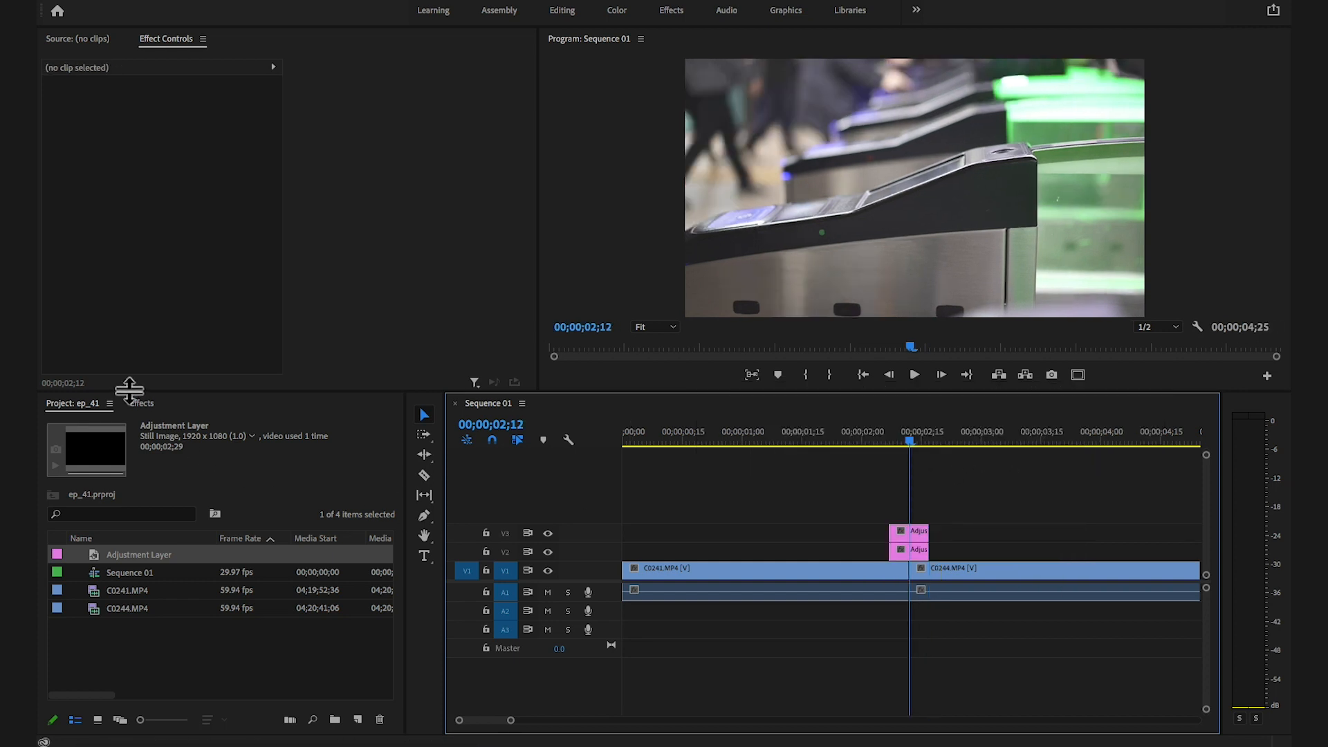
Apply the 트랜지션_기본셋팅 preset to the adjustment layer on V2 and 트랜지션_슬라이드 to the one on V3.
{"action": "left_click", "coordinate": [141, 406]}
{"action": "left_click", "coordinate": [82, 444]}
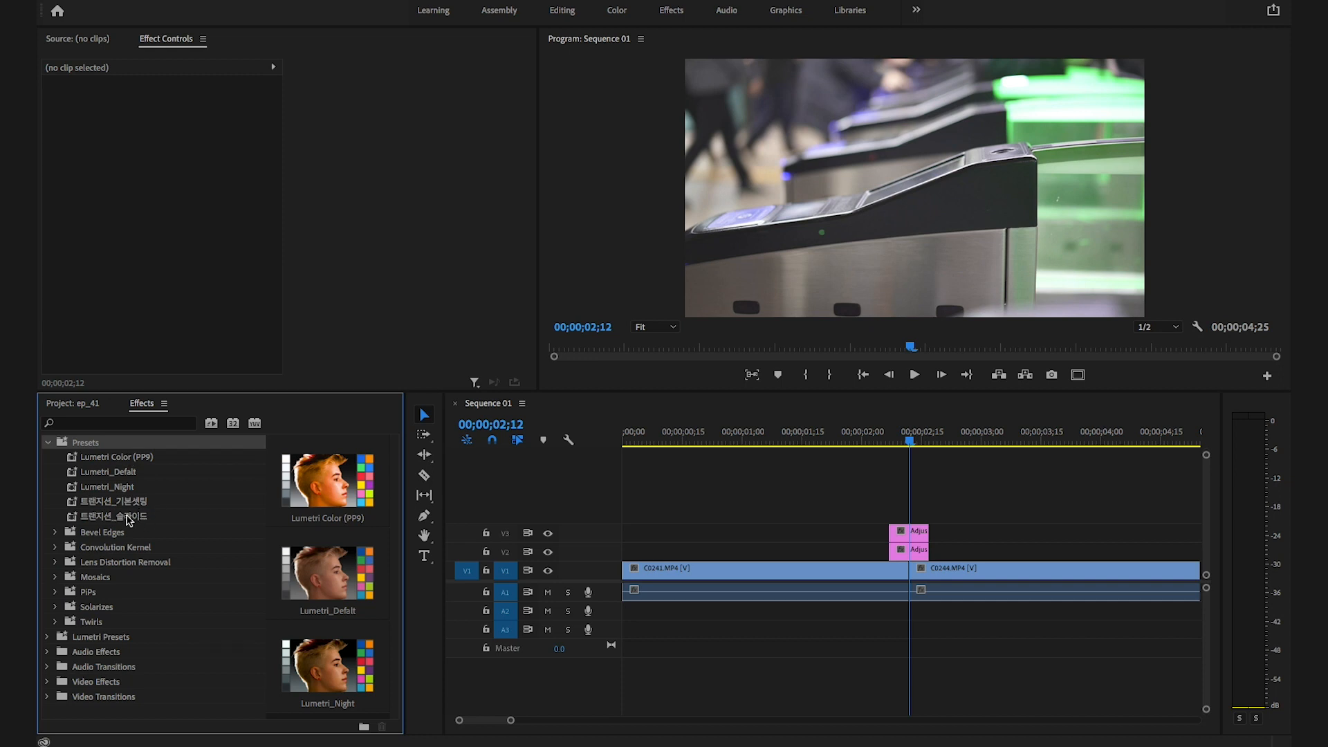
{"action": "left_click_drag", "start_coordinate": [111, 501], "coordinate": [909, 550]}
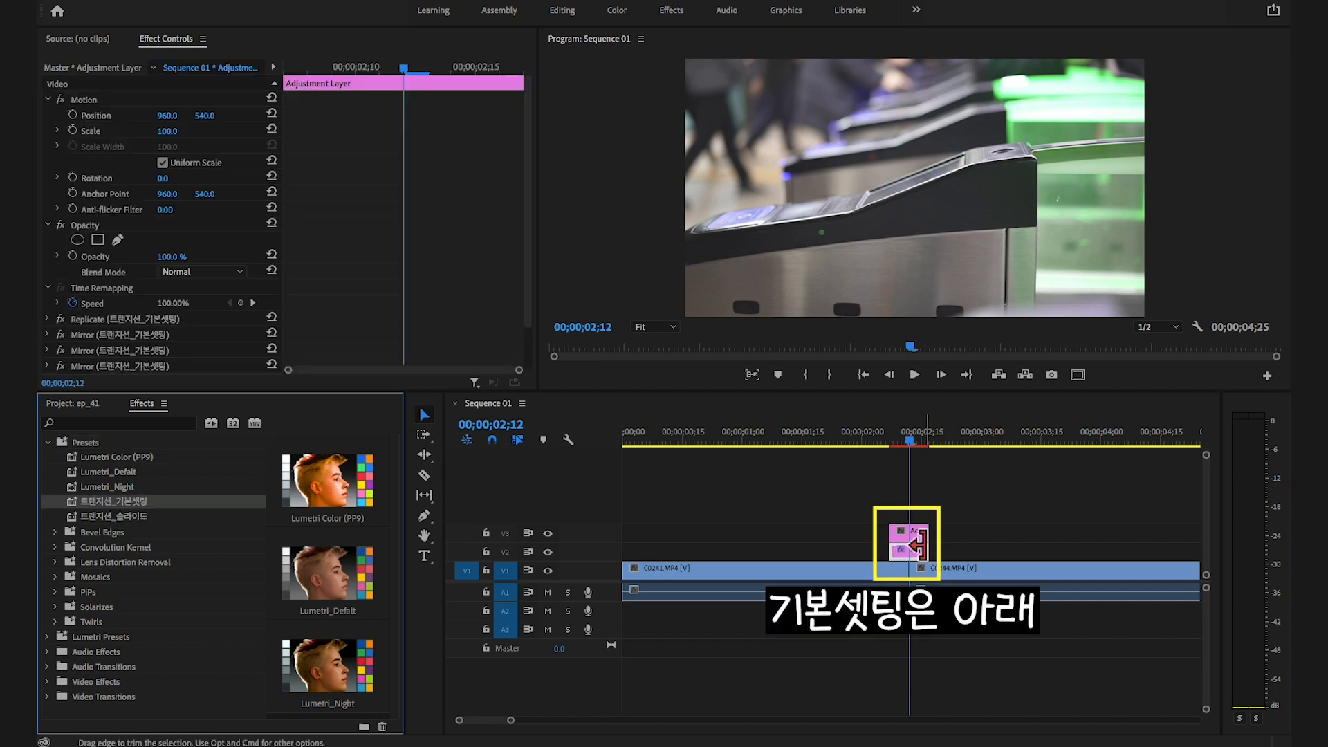
{"action": "left_click_drag", "start_coordinate": [130, 520], "coordinate": [920, 546]}
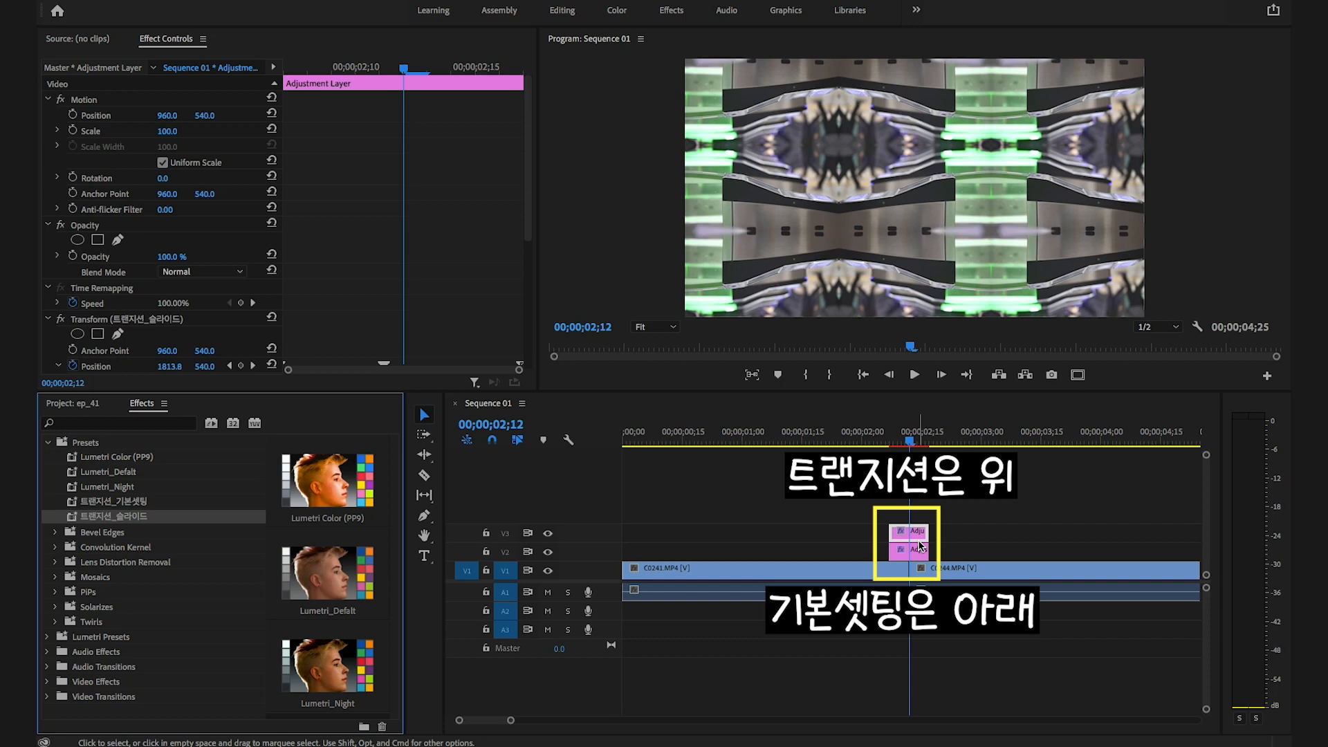
Render from an In point just before the adjustment layers to an Out point at 00;00;02;24, and play the transition back.
{"action": "left_click", "coordinate": [879, 438]}
{"action": "key", "text": "i"}
{"action": "left_click", "coordinate": [959, 438]}
{"action": "key", "text": "o"}
{"action": "key", "text": "Return"}
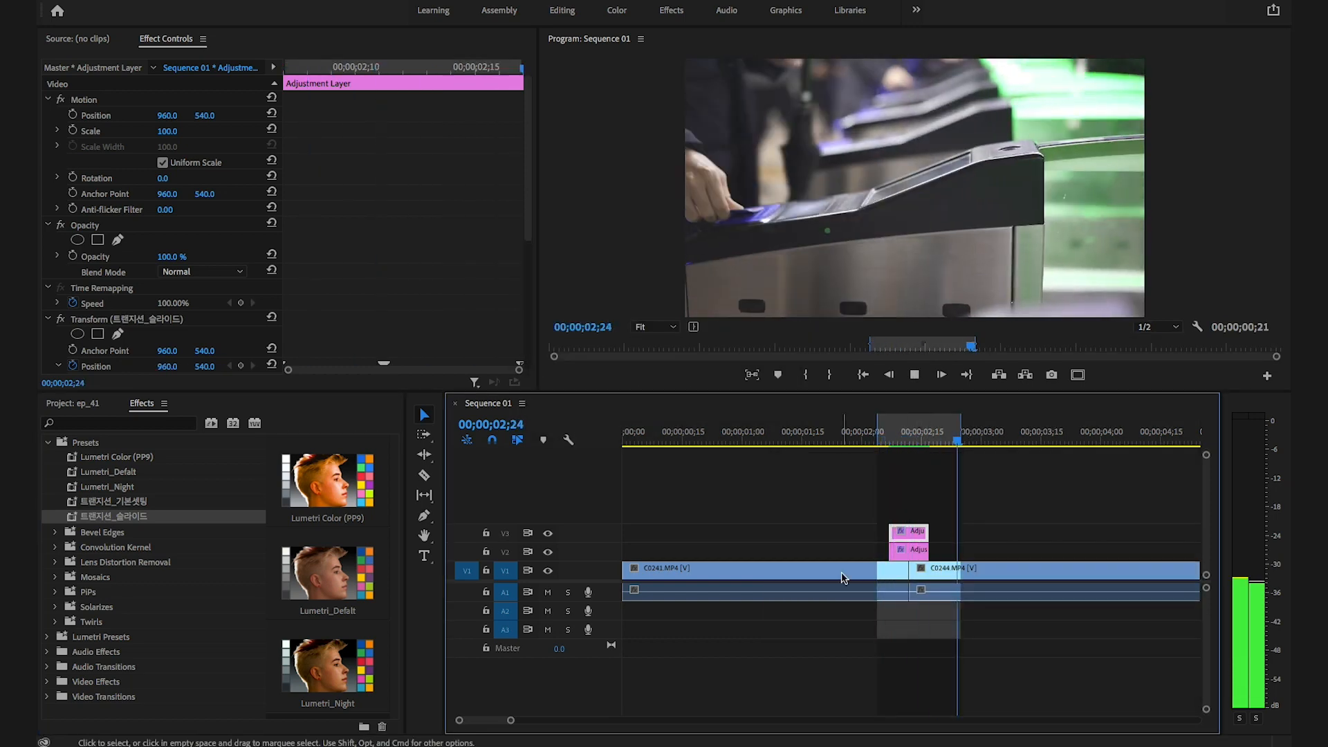
{"action": "left_click", "coordinate": [863, 436]}
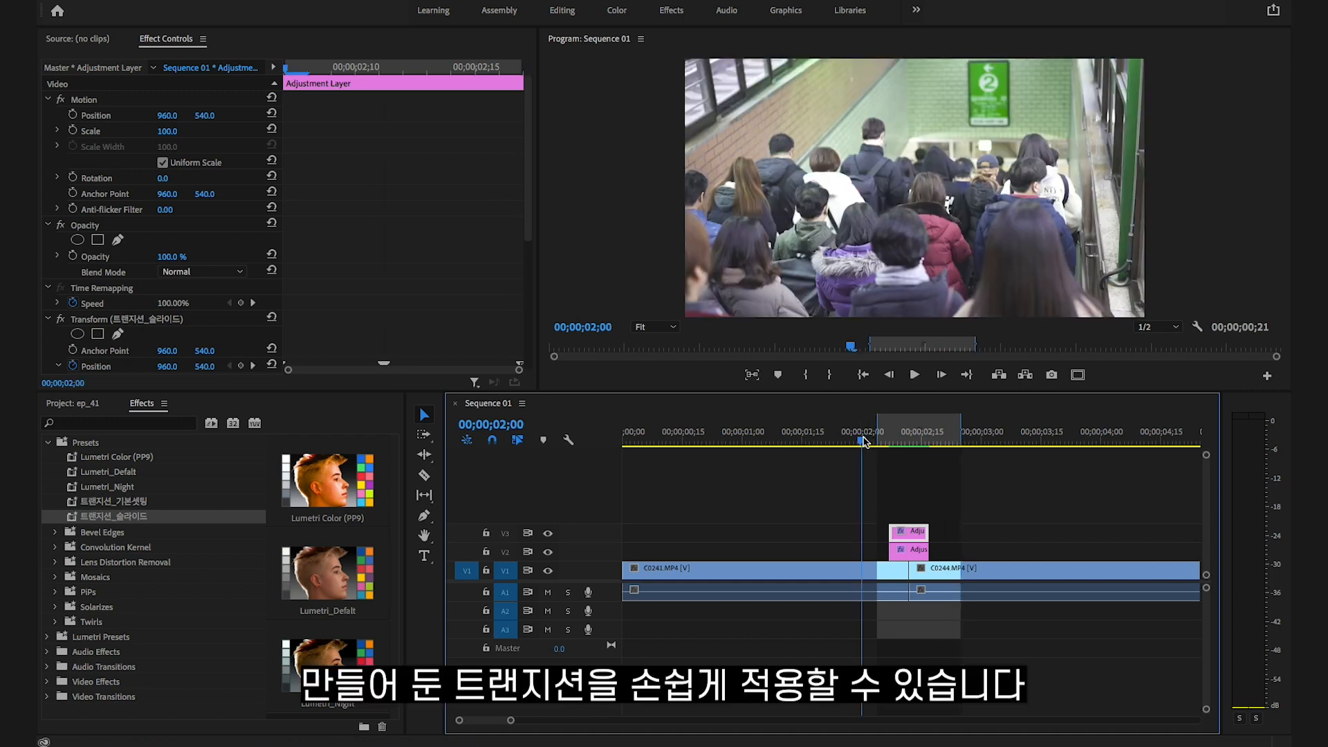
{"action": "key", "text": "space"}
{"action": "left_click", "coordinate": [854, 424]}
{"action": "key", "text": "space"}
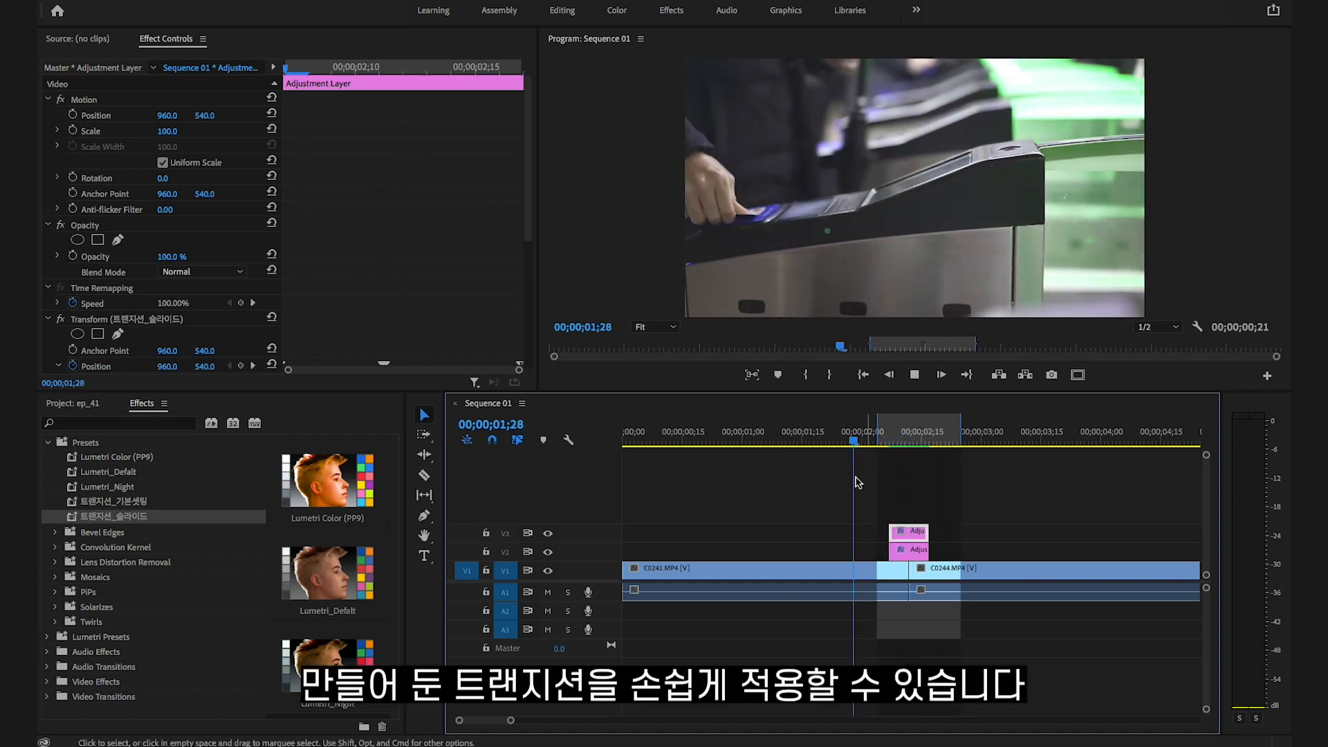